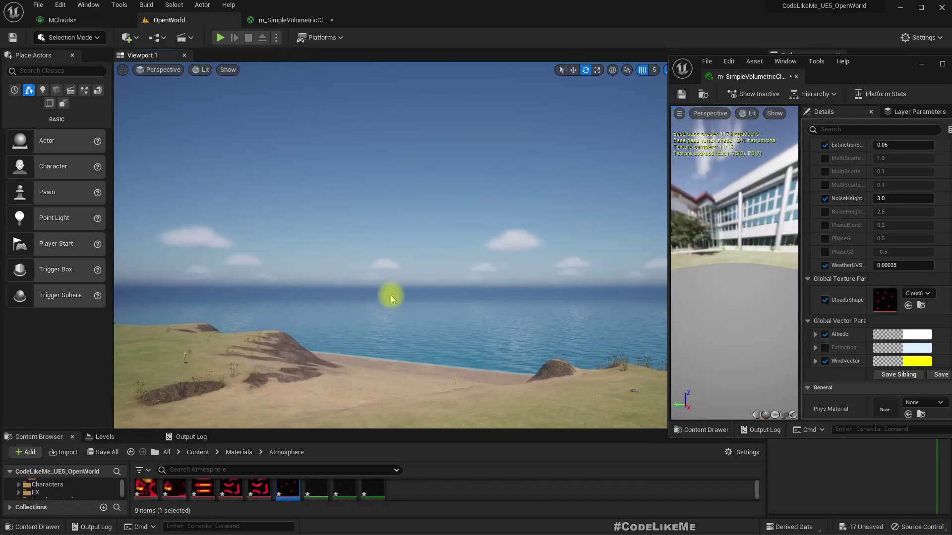
- Assign the Cloud1 texture to the cloud material's CloudsShape parameter and look over the sky above the sea
right_drag(406, 277, 350, 290)
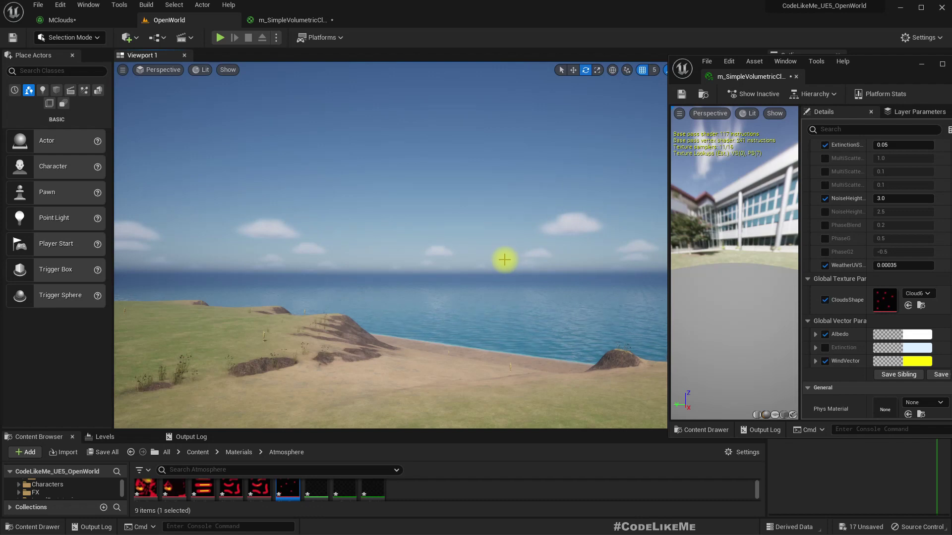
right_drag(504, 260, 436, 276)
drag(147, 491, 893, 301)
right_drag(355, 244, 303, 252)
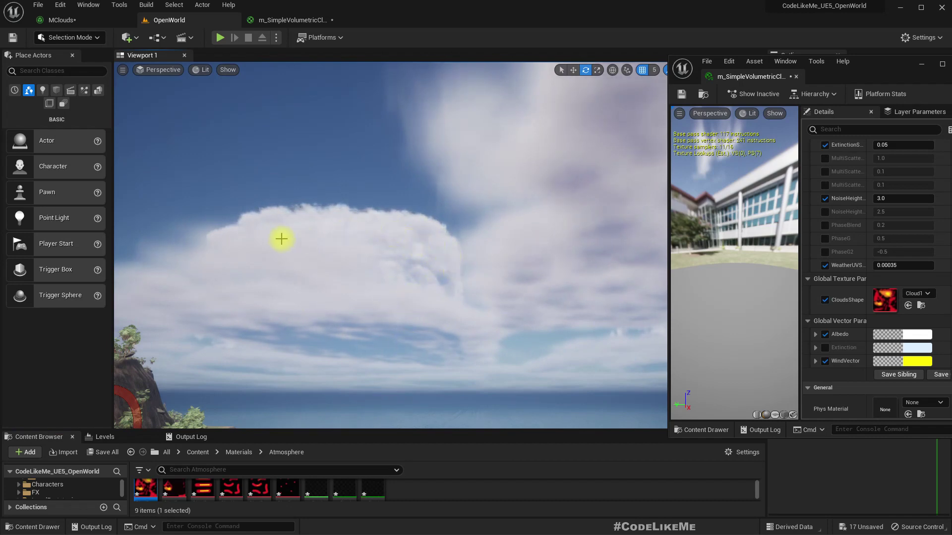
mouse_move(456, 251)
right_down()
mouse_move(466, 258)
mouse_move(446, 247)
right_up()
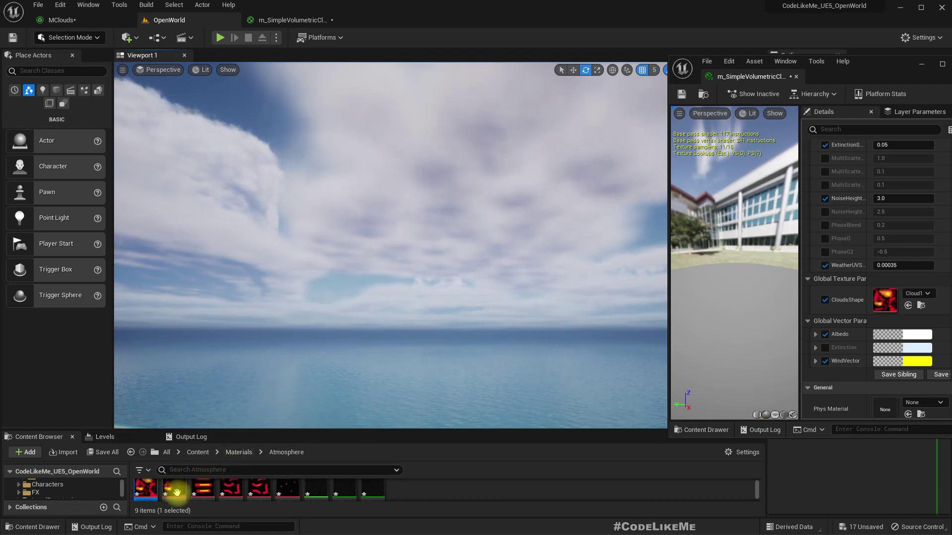
- Try the Cloud2, Cloud3 and Cloud4 textures in turn as the CloudsShape texture, checking the sky between swaps
mouse_move(171, 492)
drag(174, 492, 888, 300)
right_drag(376, 240, 376, 240)
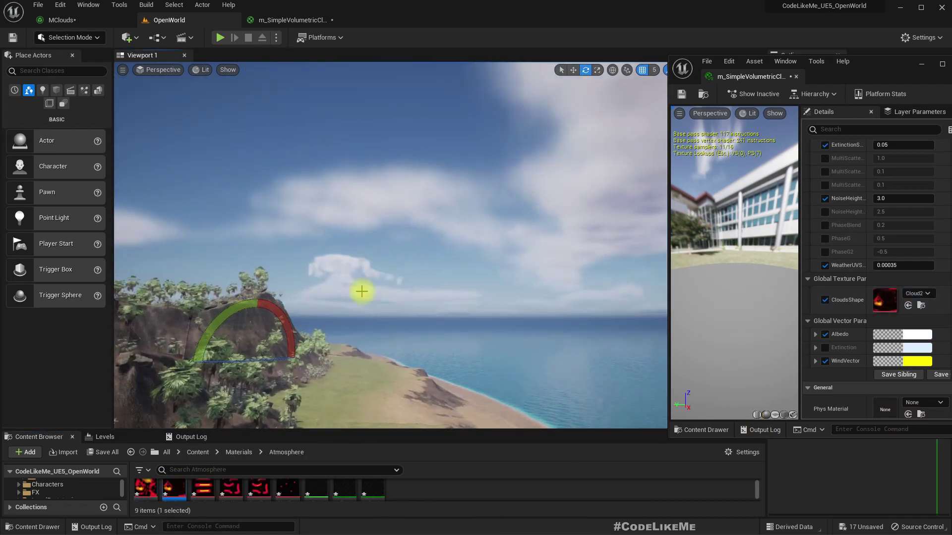
drag(202, 492, 887, 296)
right_drag(376, 240, 402, 261)
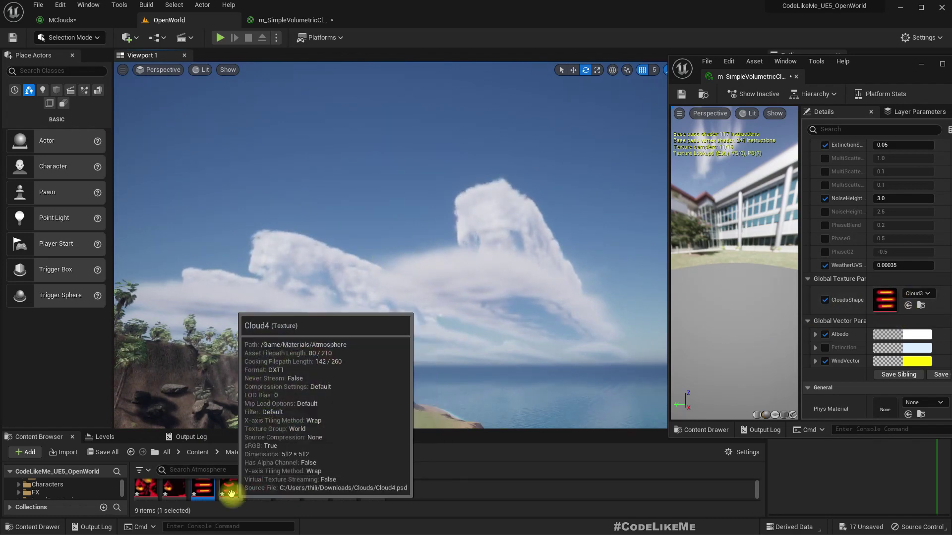
drag(231, 494, 885, 300)
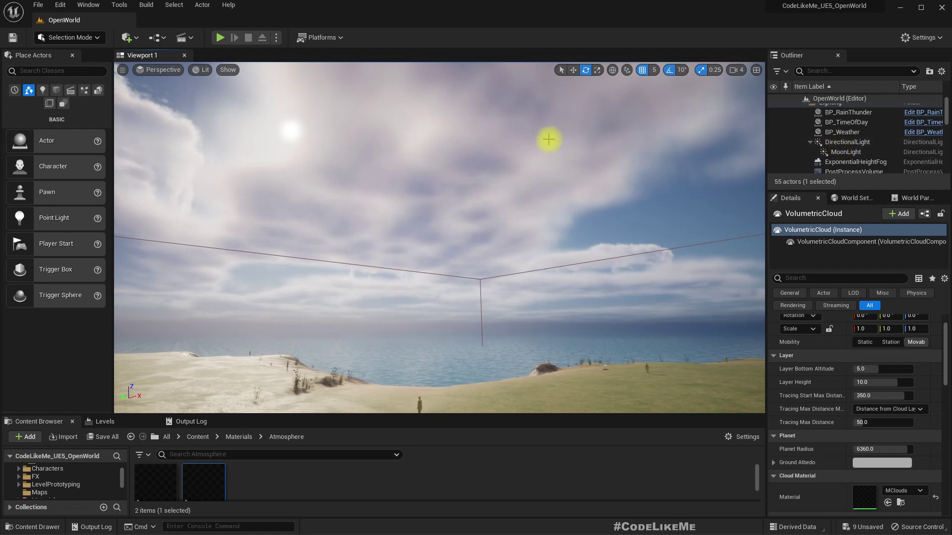
- Select the VolumetricCloud actor and open its MClouds cloud material alongside the level
click(549, 139)
scroll(871, 149, down, 3)
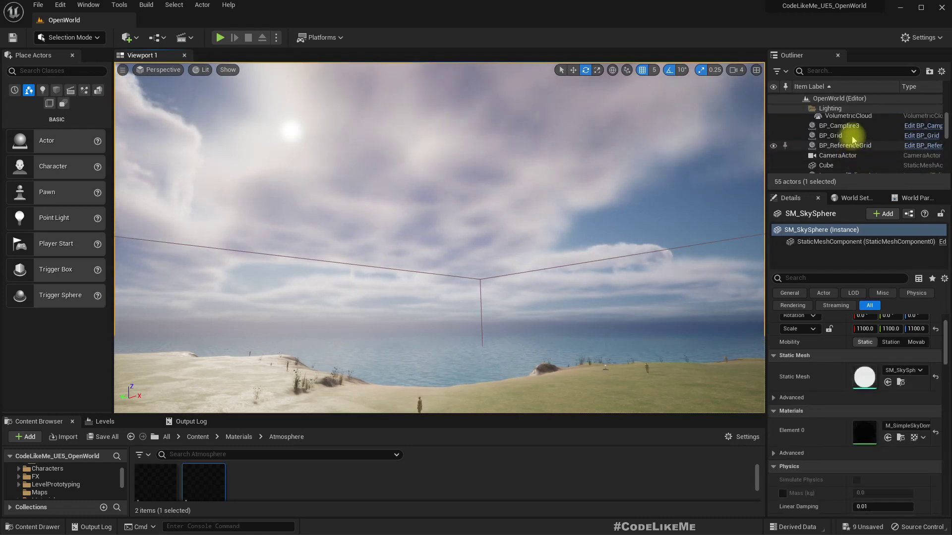
click(860, 134)
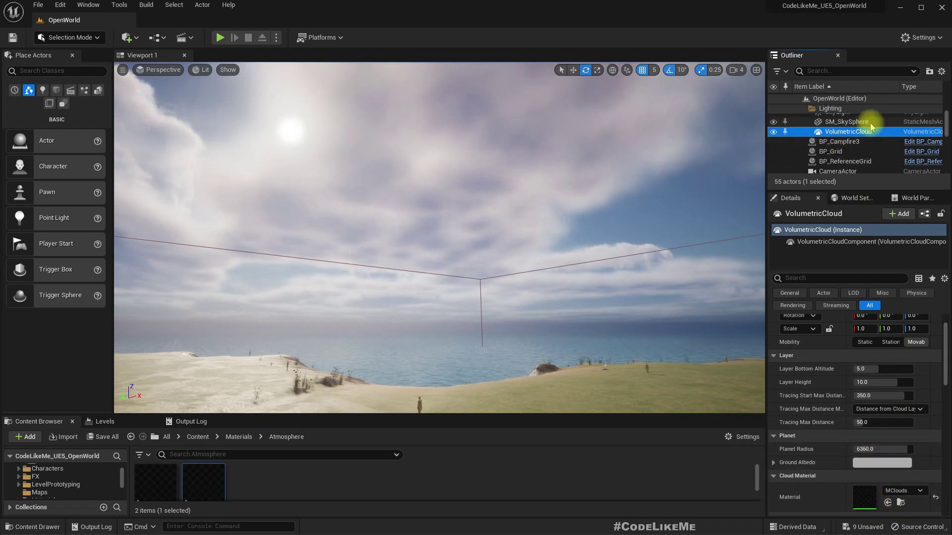
scroll(871, 493, down, 2)
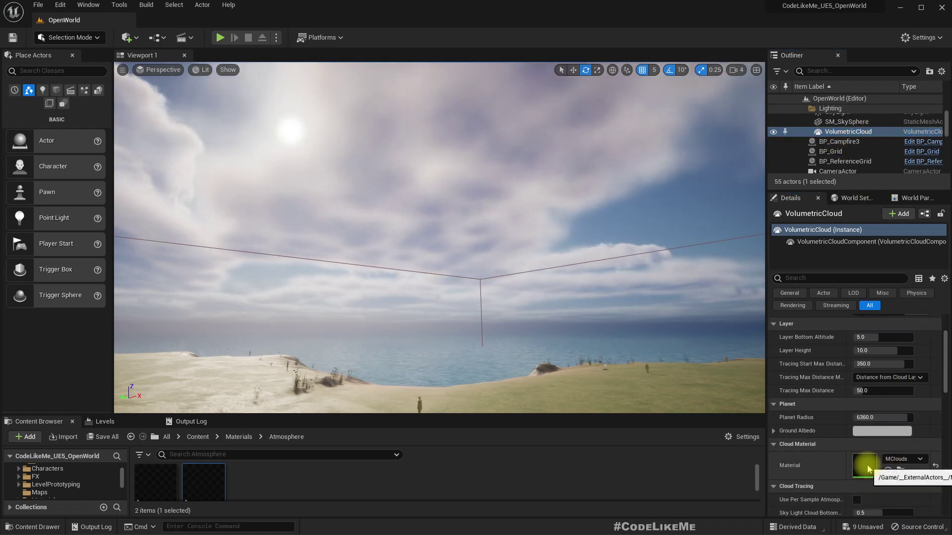
drag(119, 124, 261, 16)
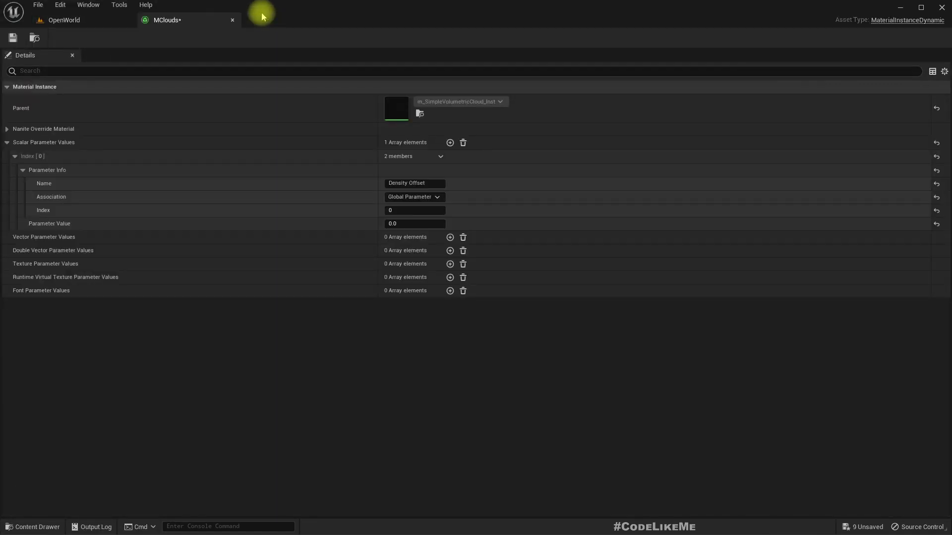
- Locate the parent material instance of MClouds among the project assets and enlarge the asset browsing area
click(92, 19)
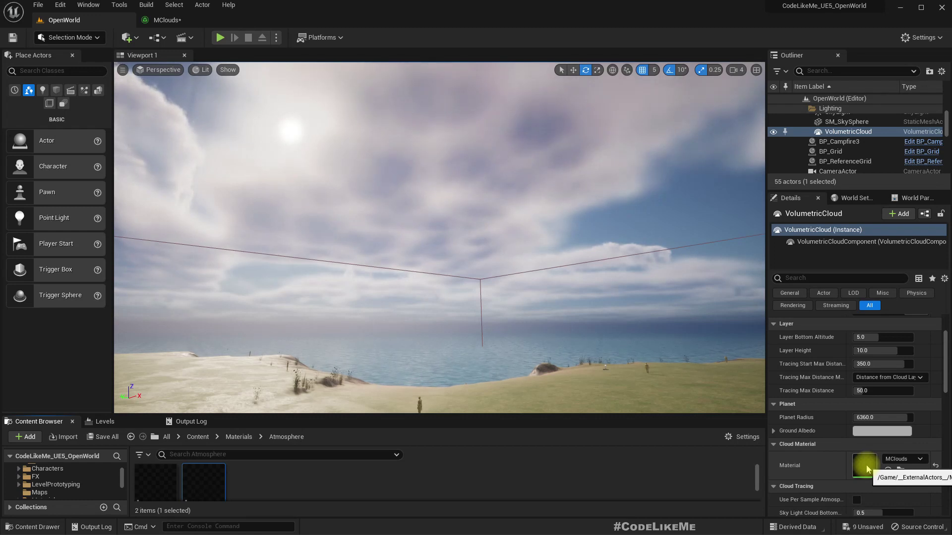
click(150, 19)
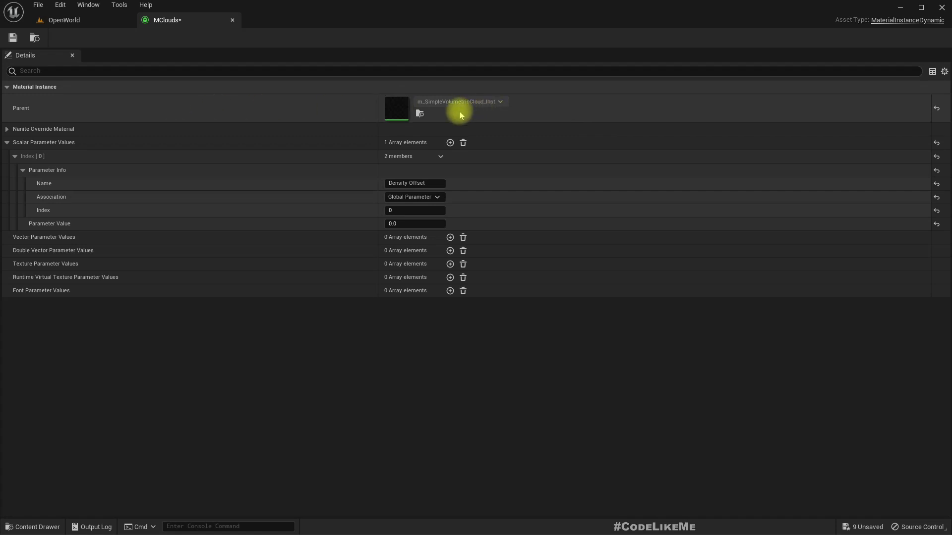
click(421, 115)
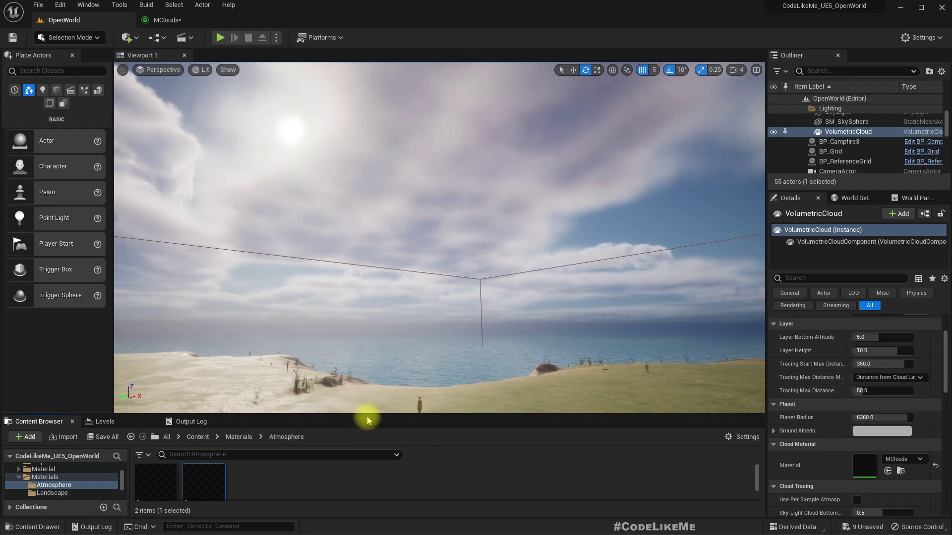
drag(367, 413, 368, 382)
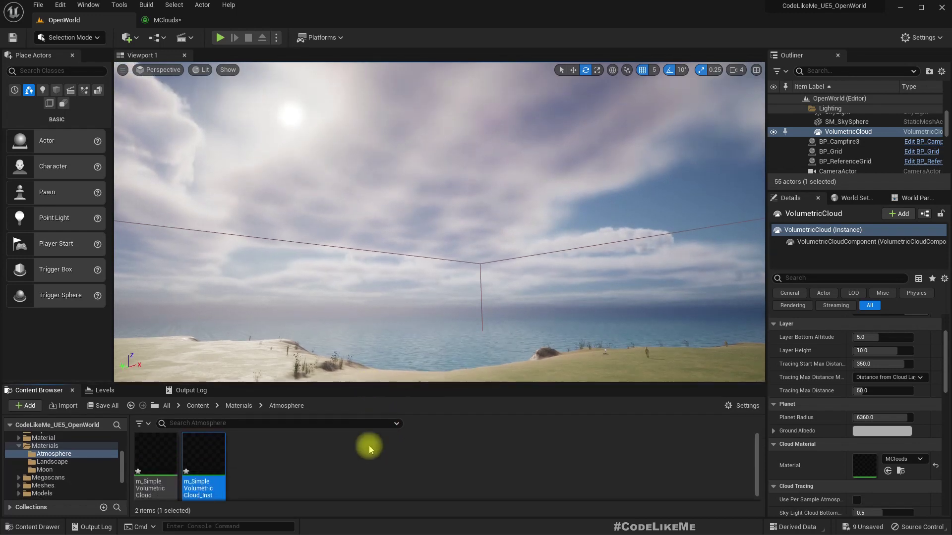
ctrl+scroll(346, 451, up, 3)
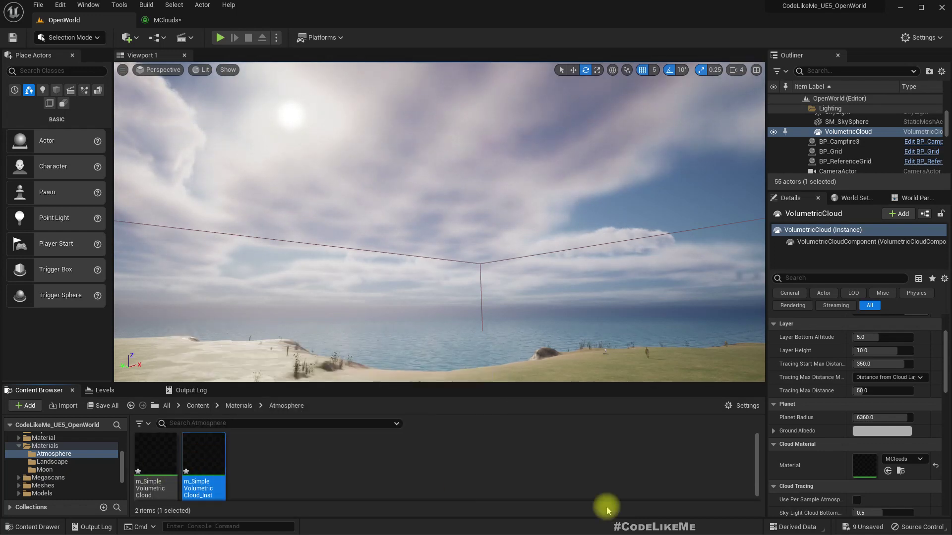
- Inspect the current clouds and duplicate the m_SimpleVolumetricCloud_Inst material instance, keeping the suggested name
right_drag(440, 207, 489, 205)
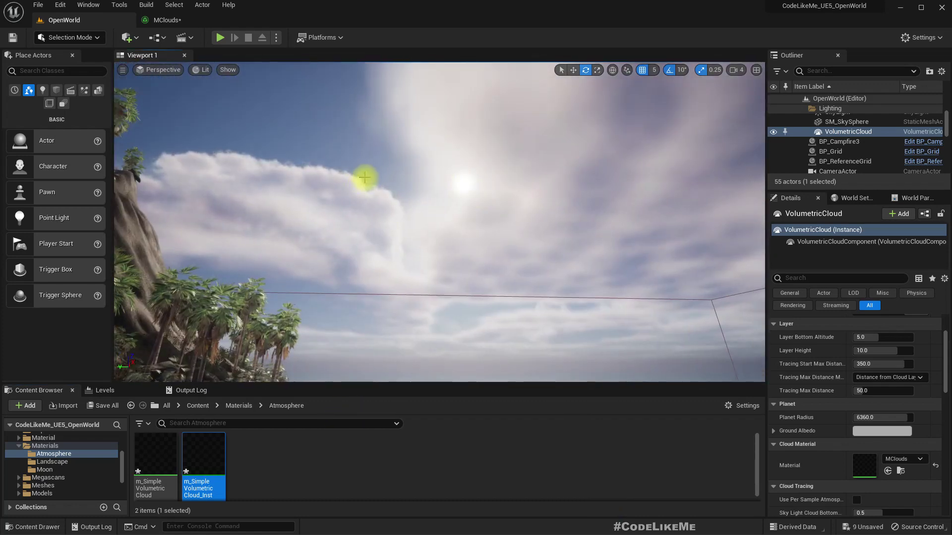
right_drag(360, 168, 338, 178)
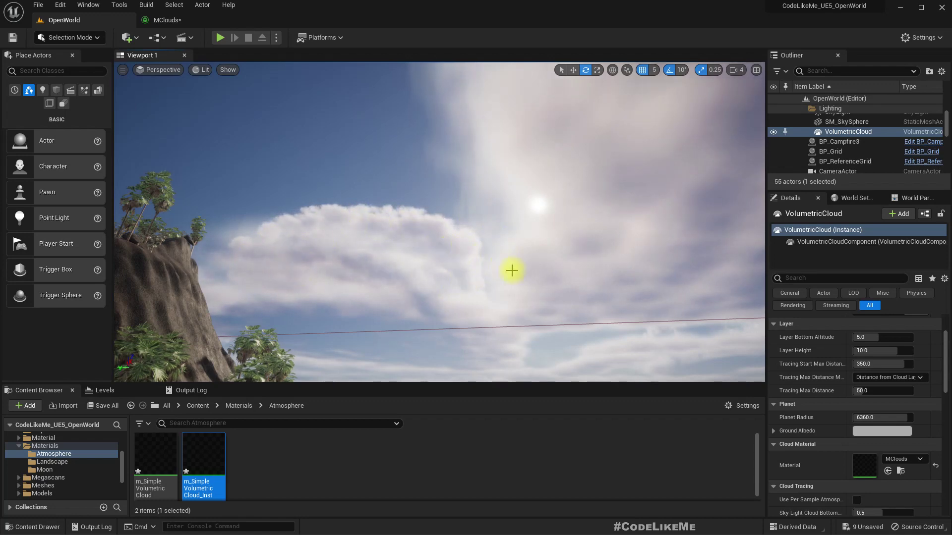
right_drag(509, 271, 509, 270)
click(202, 465)
key(ctrl+d)
key(Return)
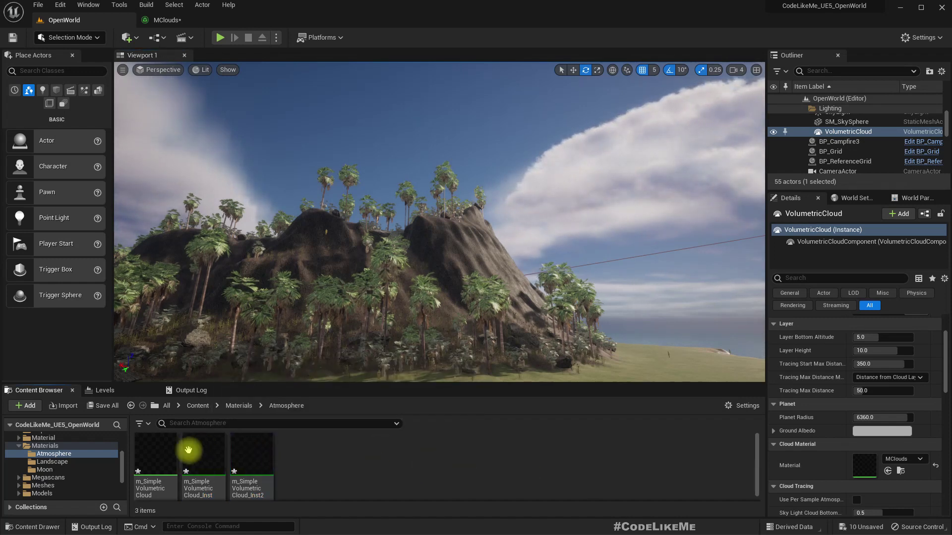
- Open the original m_SimpleVolumetricCloud_Inst material instance and review its scalar parameter values
right_drag(563, 174, 538, 208)
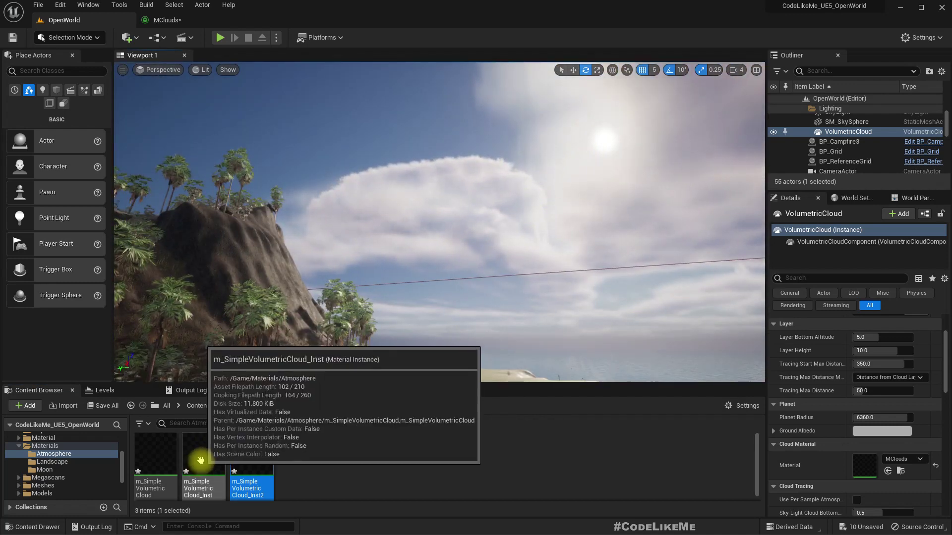
double_click(194, 462)
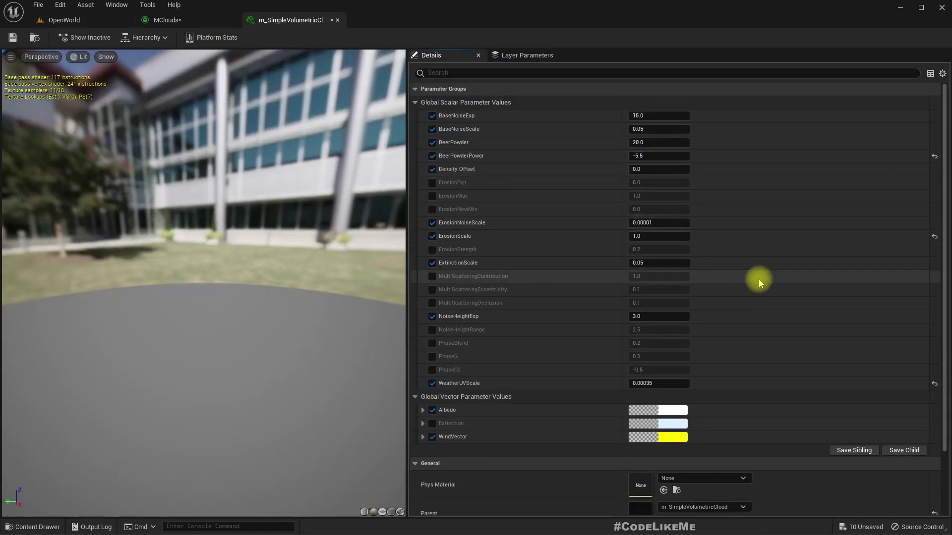
scroll(766, 277, down, 1)
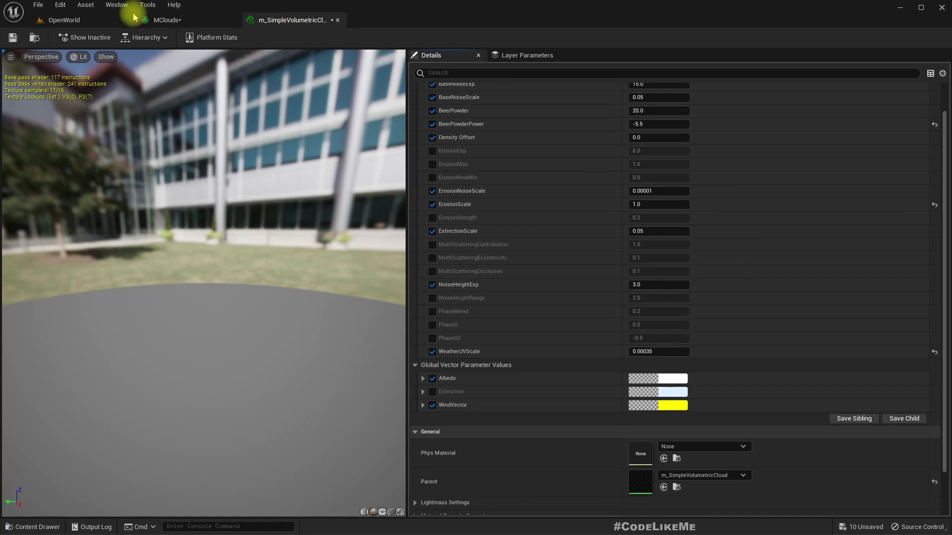
- Compare the sky in the level before and after setting the instance's WeatherUVScale to 0.0005
click(99, 20)
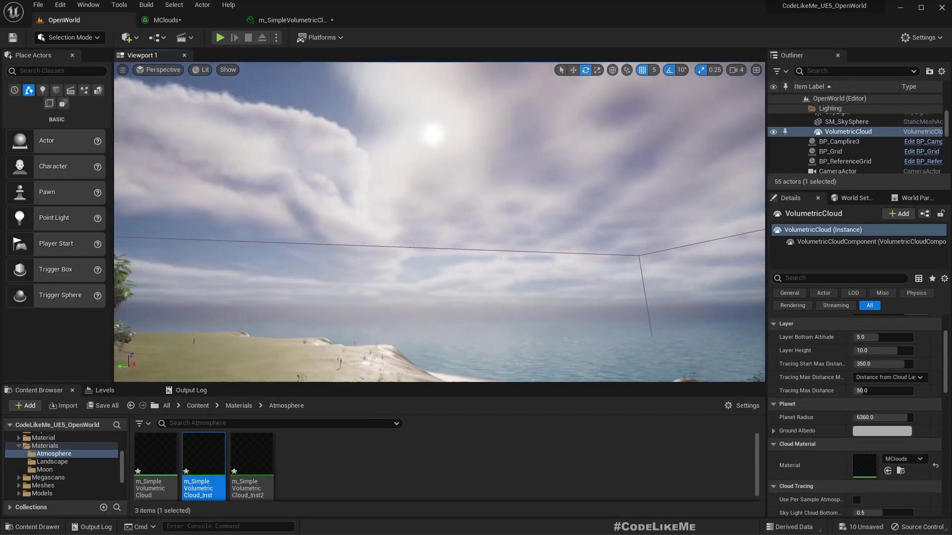
right_drag(439, 222, 410, 205)
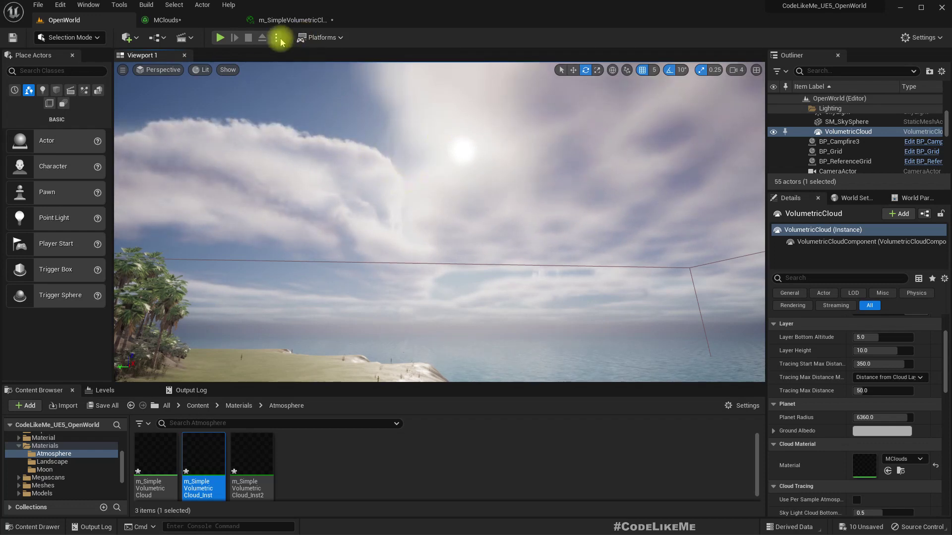
click(269, 20)
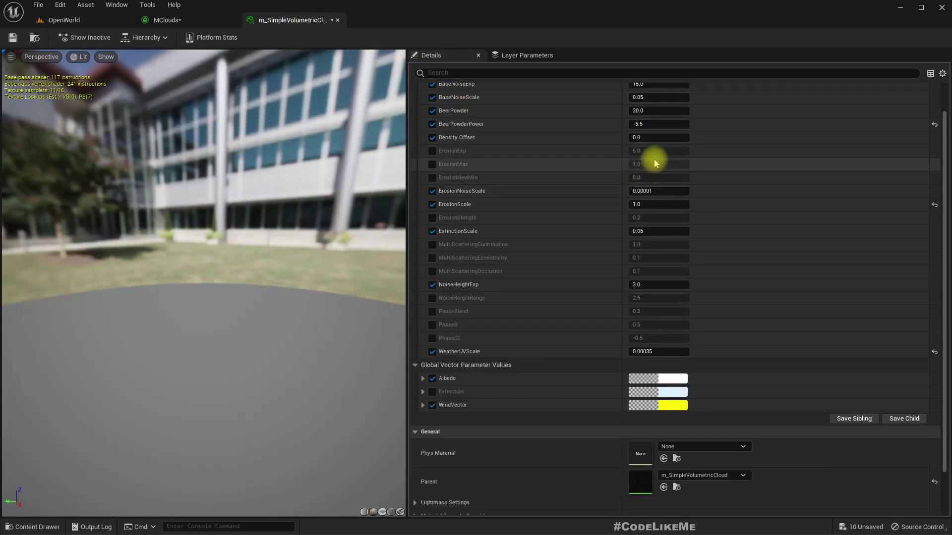
scroll(673, 159, up, 2)
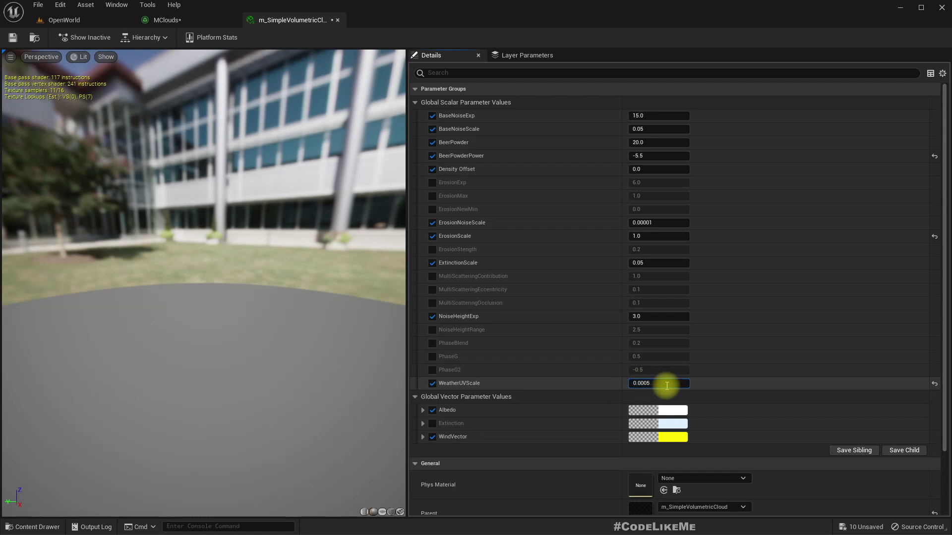
click(58, 20)
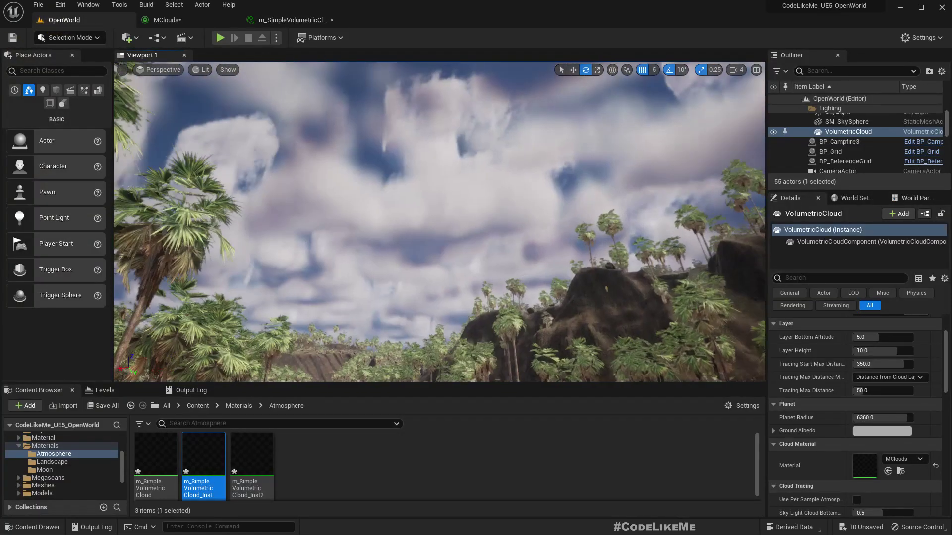
right_drag(439, 222, 273, 223)
right_drag(434, 204, 536, 291)
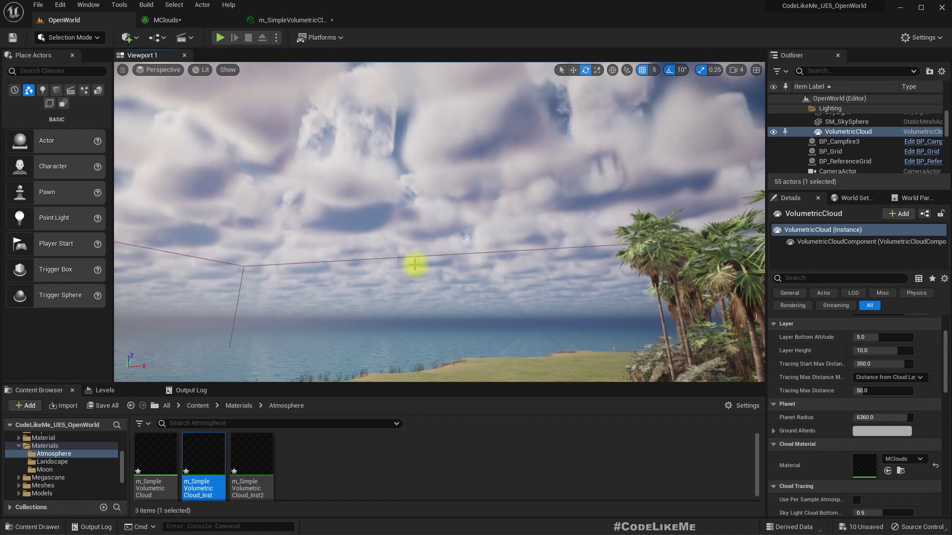
- Set WeatherUVScale to 0.00005 in the cloud material instance and inspect the clouds in the level
click(276, 19)
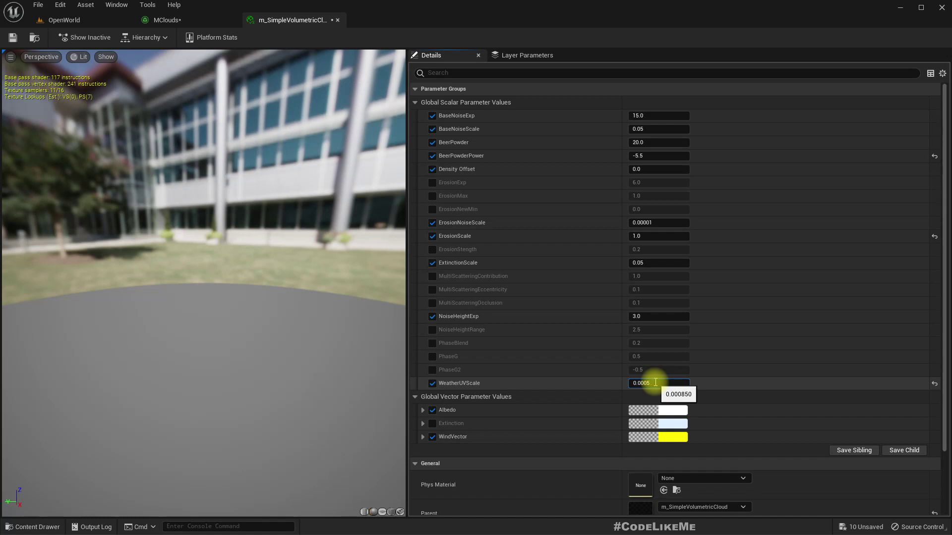
click(63, 20)
right_drag(439, 222, 258, 248)
right_drag(429, 280, 419, 242)
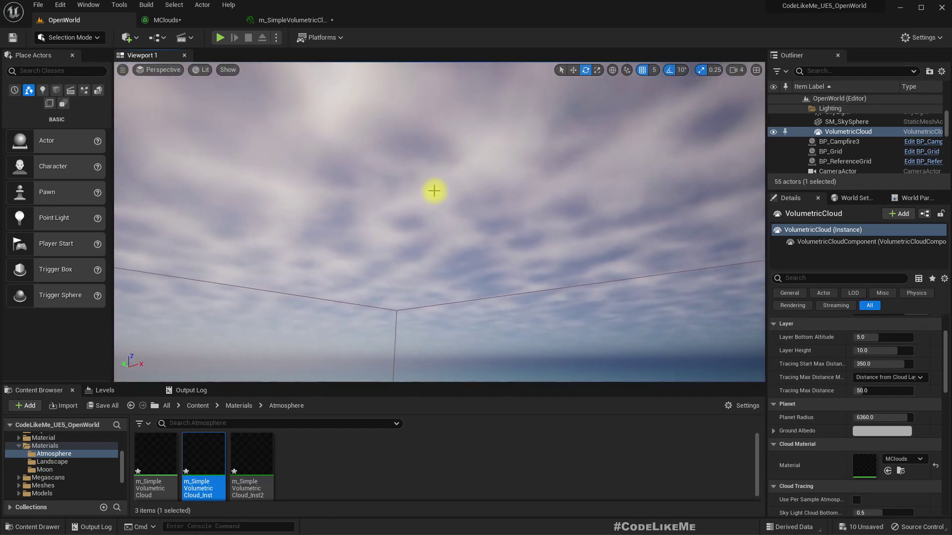
right_drag(434, 191, 404, 187)
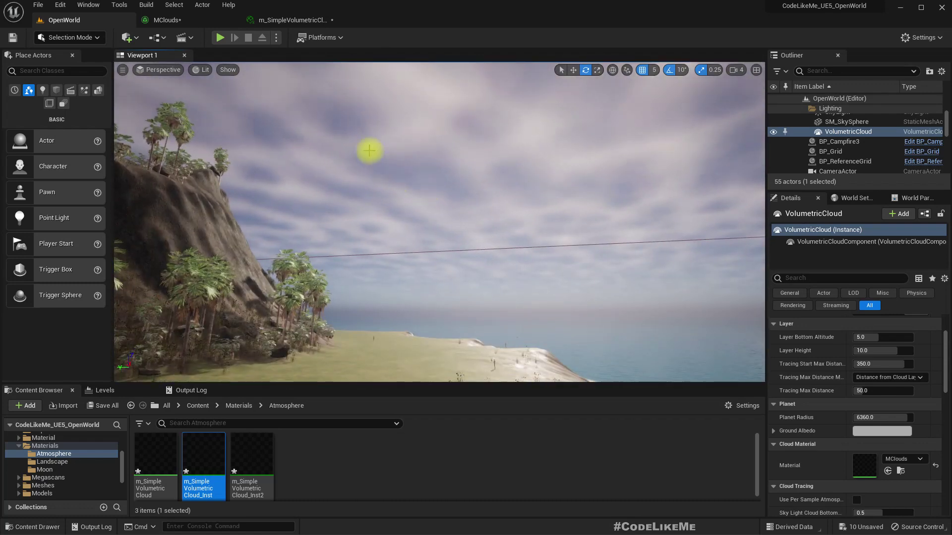
- Restore WeatherUVScale to 0.00035 and check the sky in the level before returning to the instance's parameters
click(285, 20)
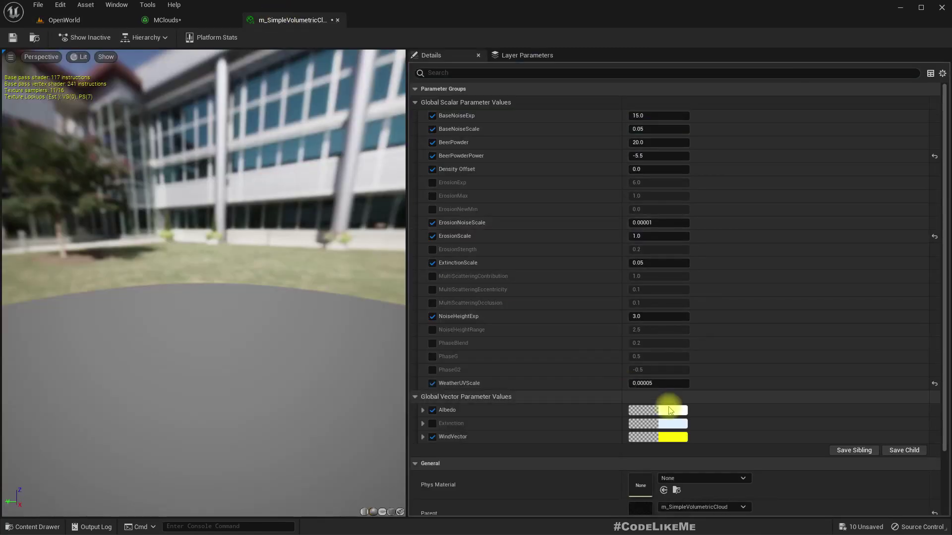
click(672, 383)
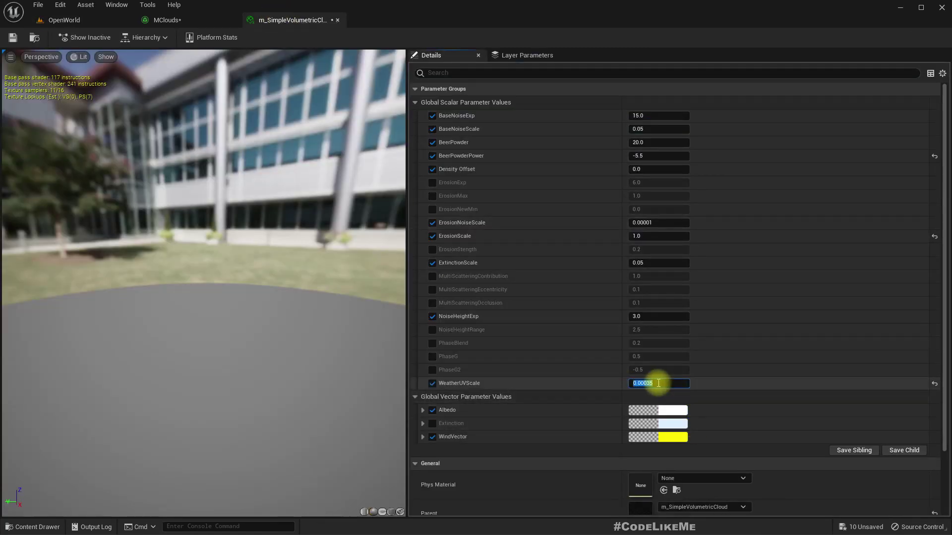
click(57, 20)
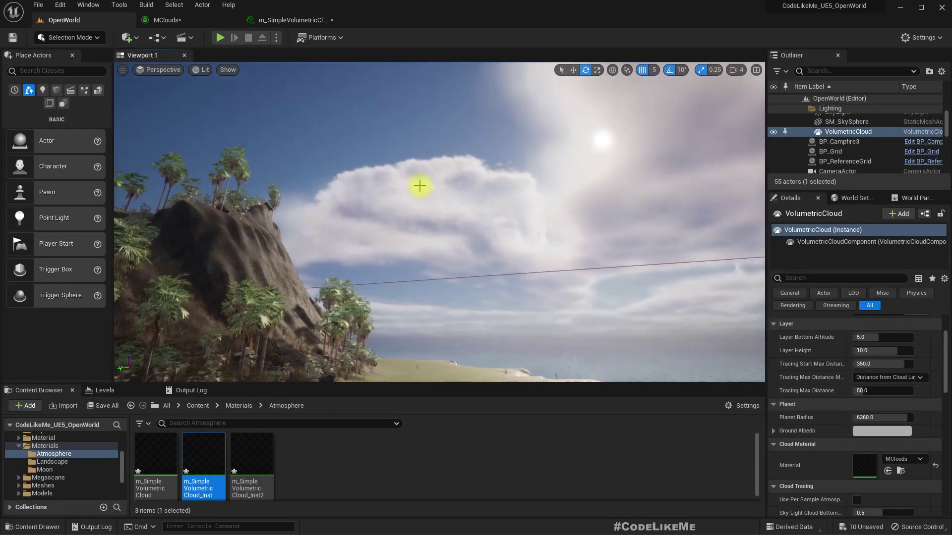
right_drag(571, 245, 563, 225)
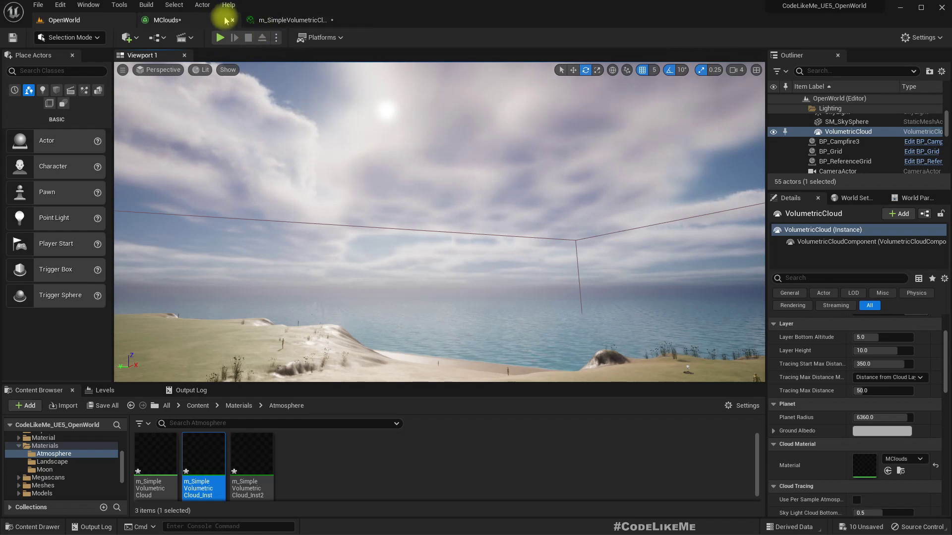
click(278, 20)
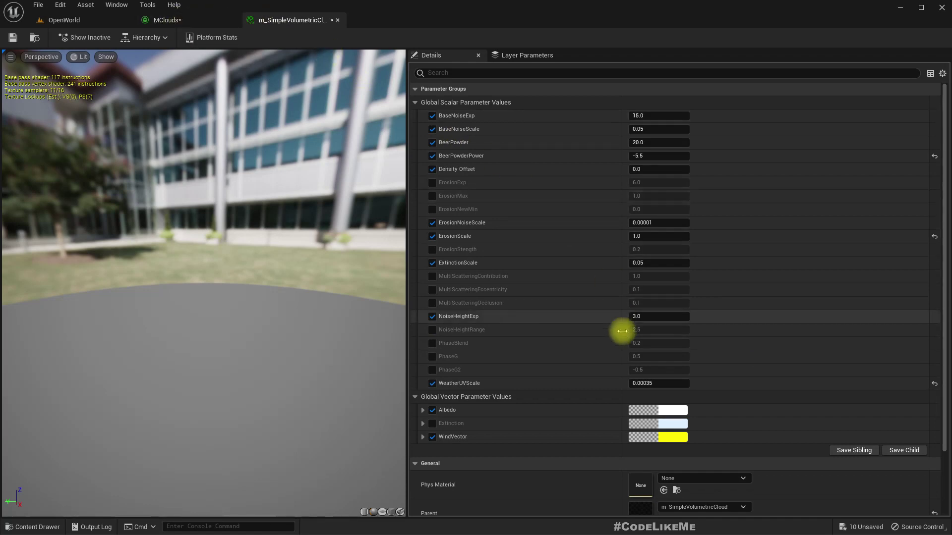
- Open the instance's parent material m_SimpleVolumetricCloud and inspect the nodes that feed its result node
scroll(748, 290, down, 4)
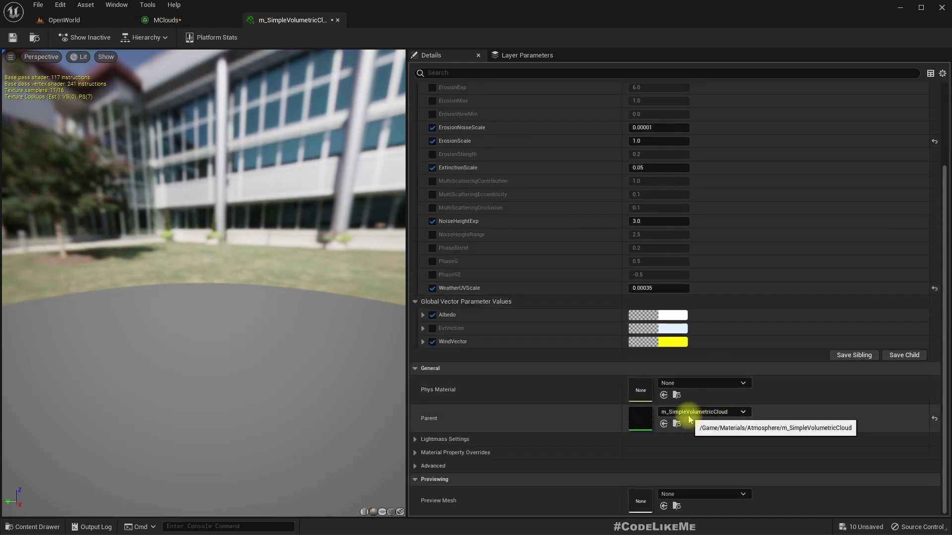
double_click(639, 417)
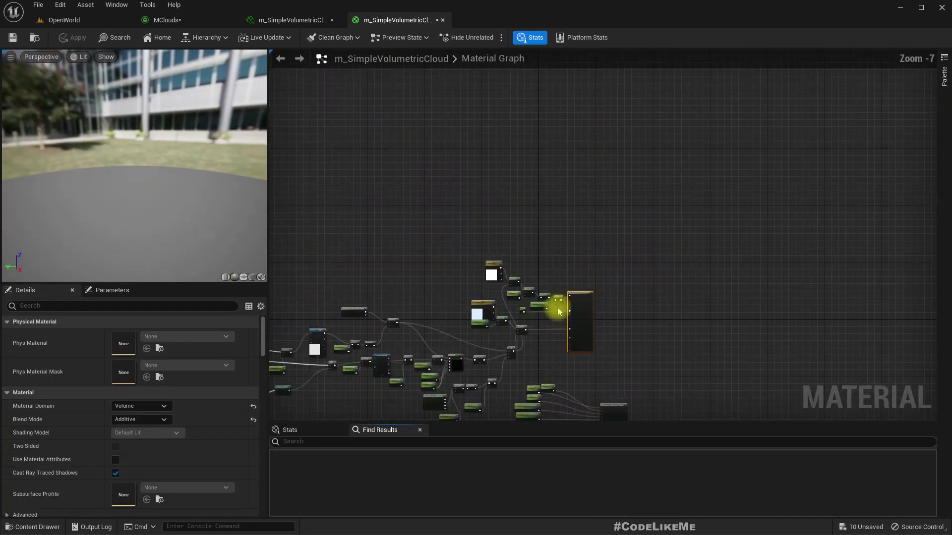
scroll(580, 297, up, 4)
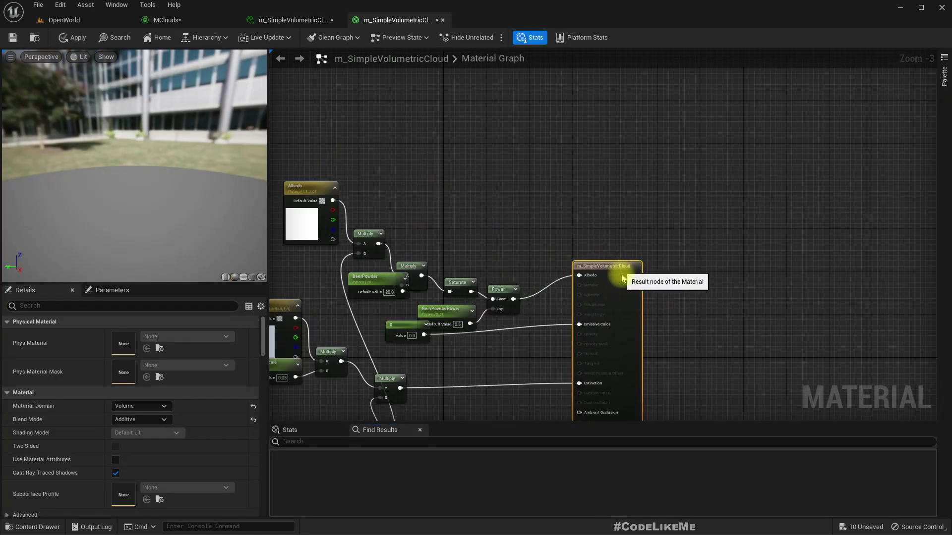
drag(621, 280, 623, 296)
drag(453, 266, 523, 283)
scroll(498, 313, down, 3)
right_drag(489, 322, 678, 227)
scroll(467, 329, up, 6)
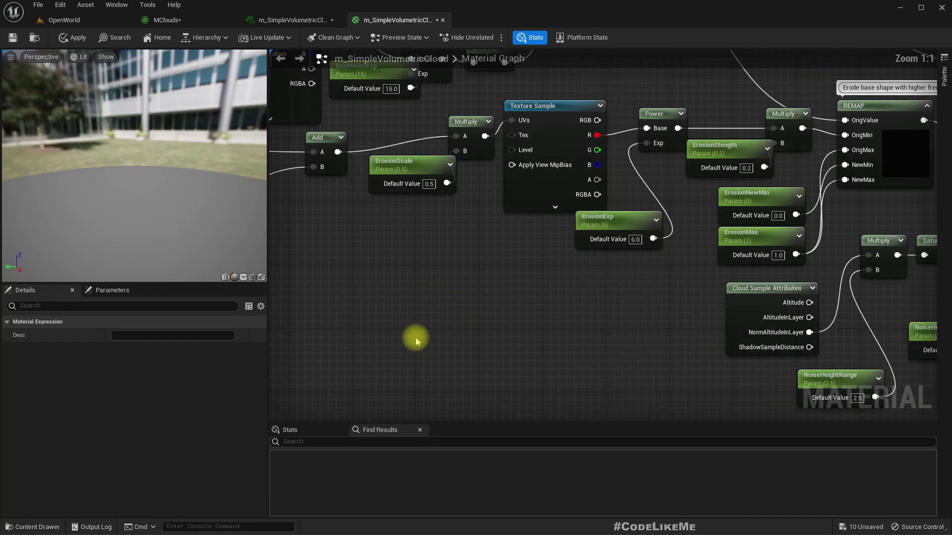
- Examine the base noise and erosion nodes in the material graph and compare them with the instance's scalar parameters
right_drag(415, 316, 936, 399)
scroll(935, 394, down, 3)
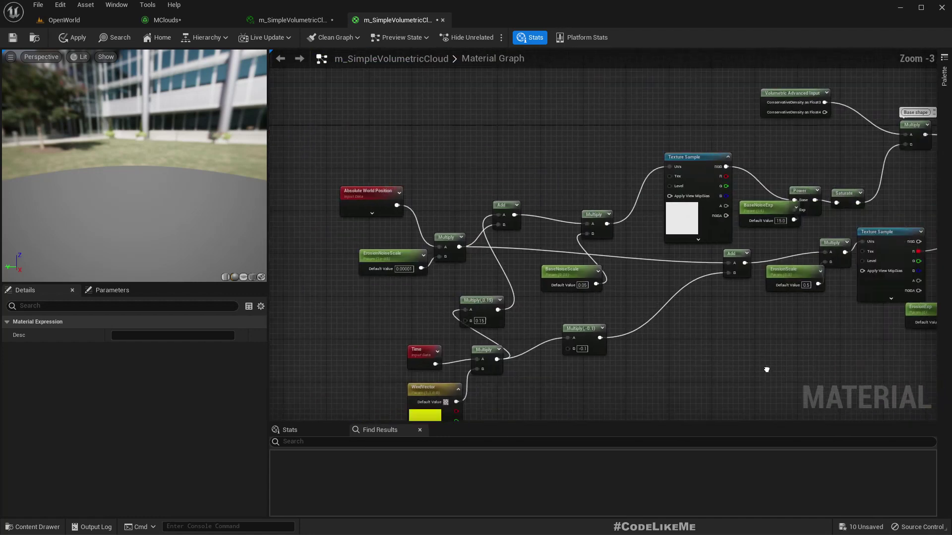
right_drag(696, 353, 524, 328)
right_drag(682, 357, 482, 320)
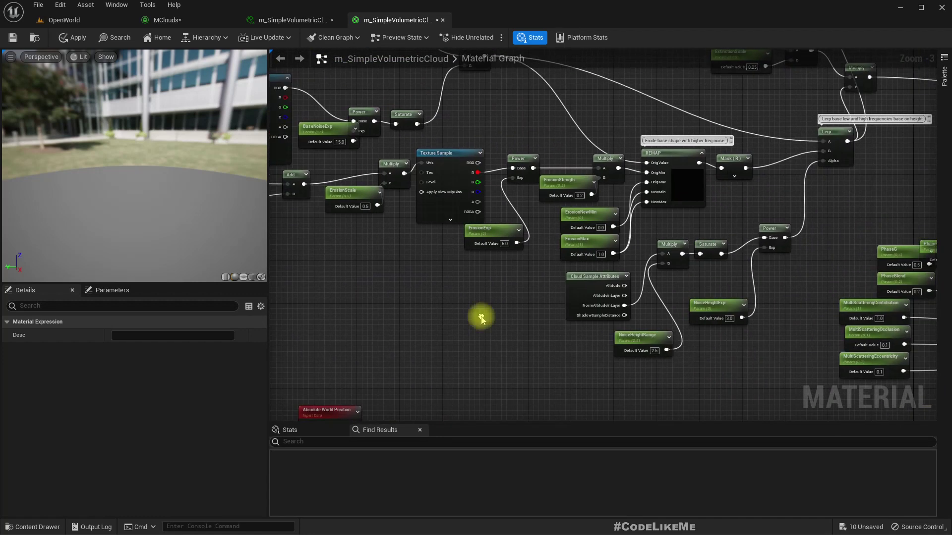
click(274, 20)
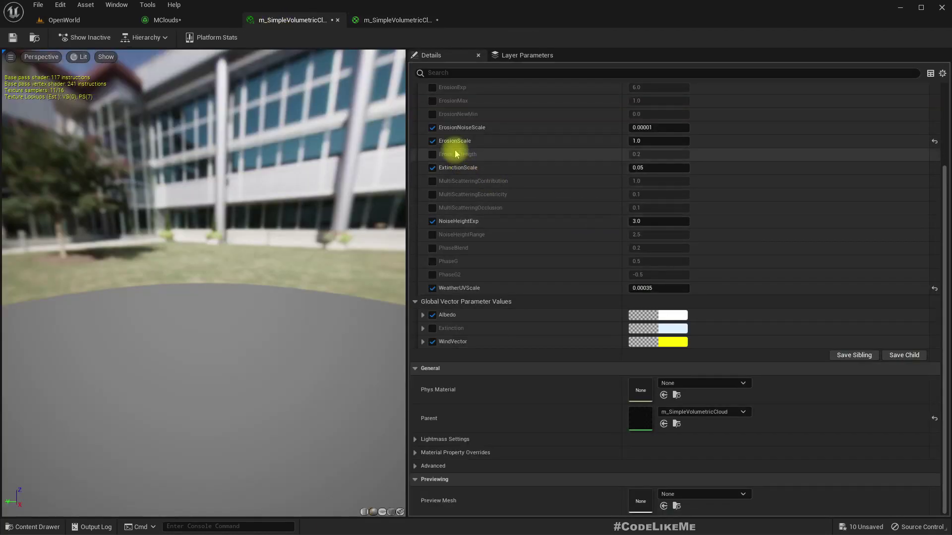
scroll(521, 154, up, 3)
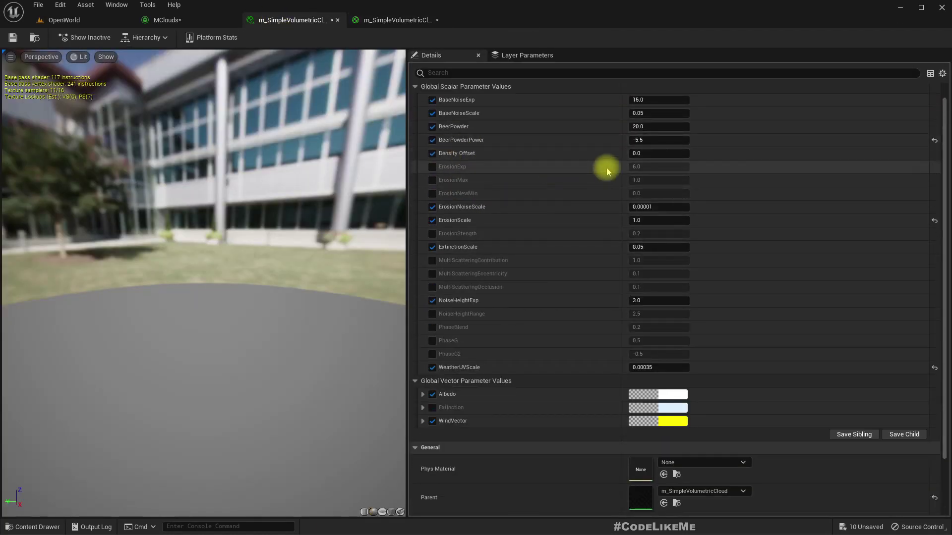
click(378, 18)
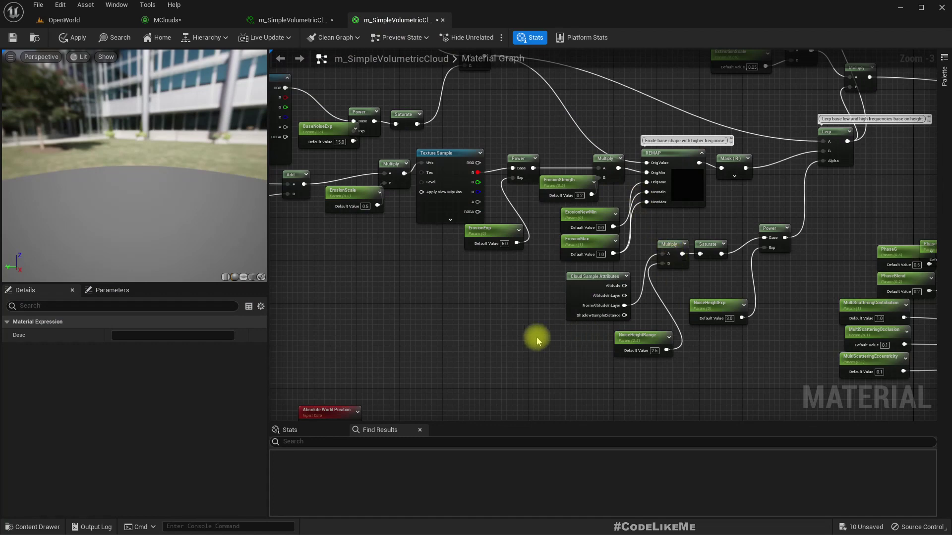
- Select the texture sample node driven by WeatherUVScale in the graph to show its CloudWeatherTexture settings
right_drag(564, 349, 548, 229)
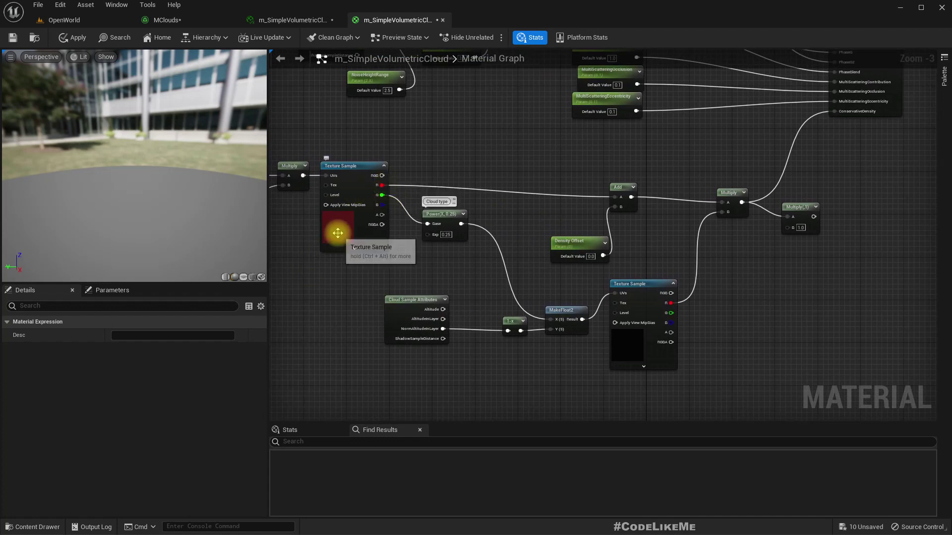
click(338, 233)
right_drag(333, 282, 431, 279)
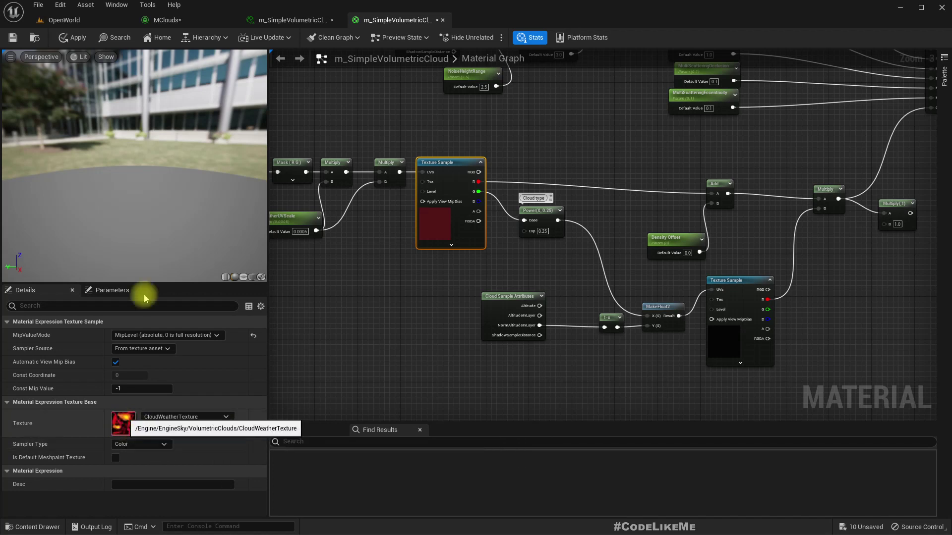
- Look over the cloud shapes in the level's sky and return to the m_SimpleVolumetricCloud graph
click(76, 23)
right_drag(435, 184, 303, 134)
right_drag(272, 236, 340, 212)
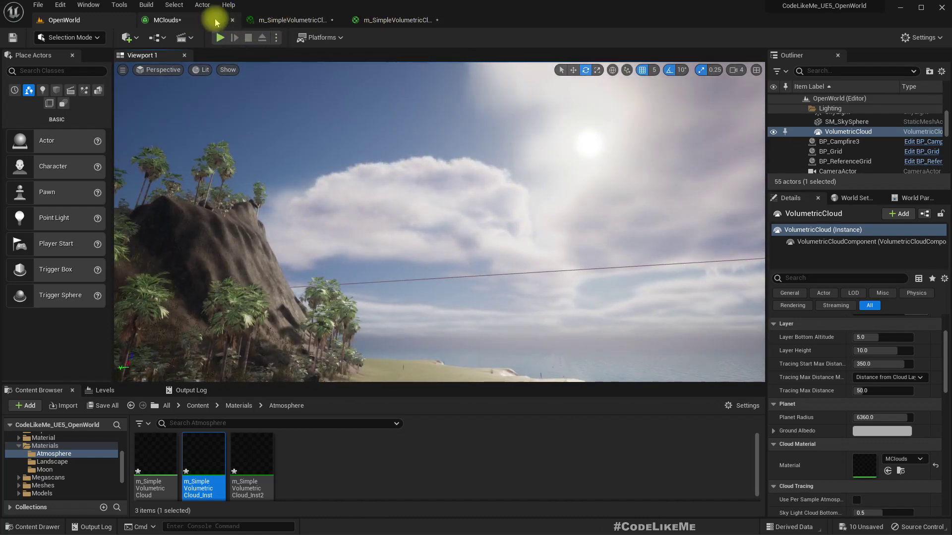
click(217, 21)
click(284, 23)
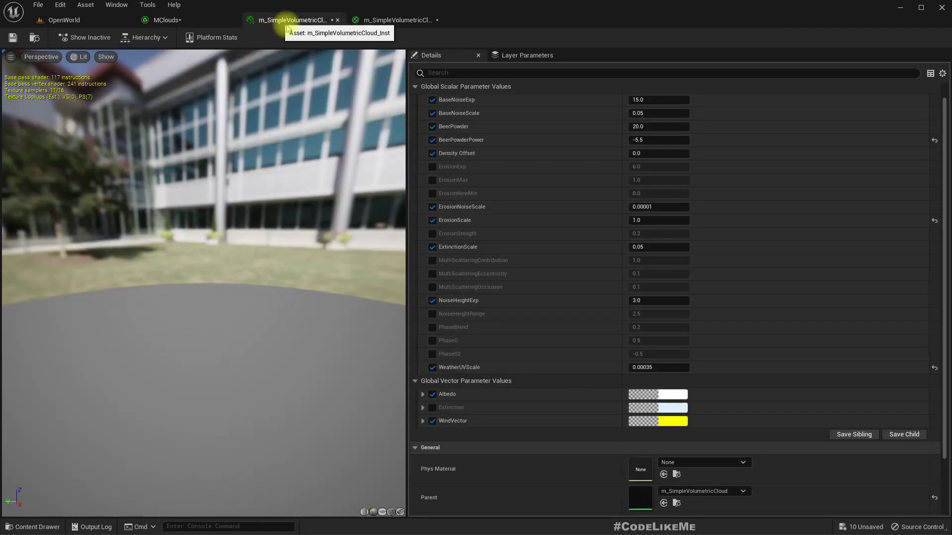
click(392, 20)
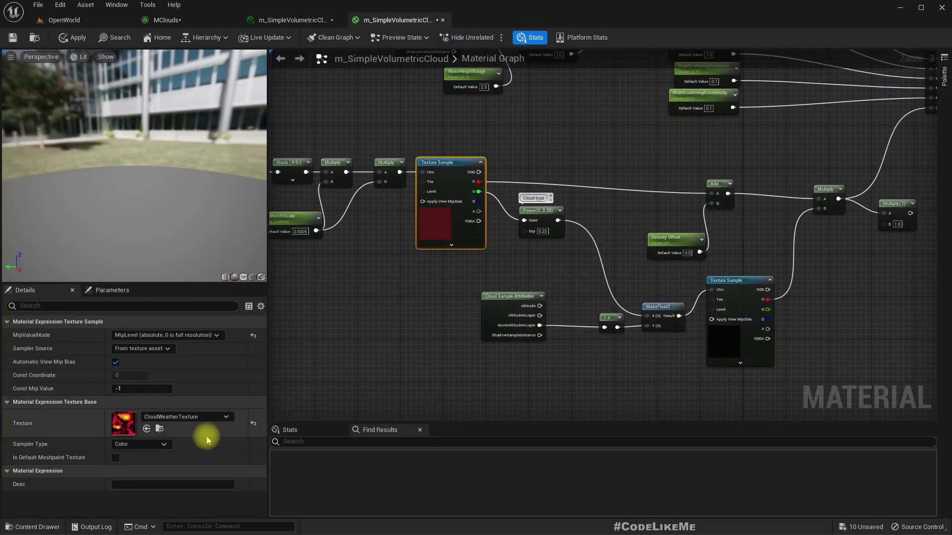
- Locate CloudWeatherTexture in the project's content and export it as a PNG to Downloads, replacing the existing file
click(159, 429)
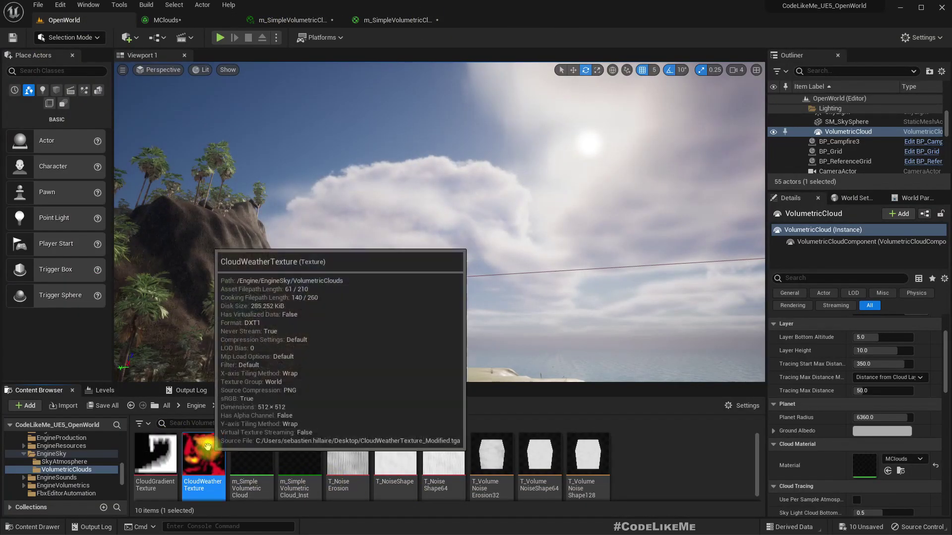
right_click(208, 446)
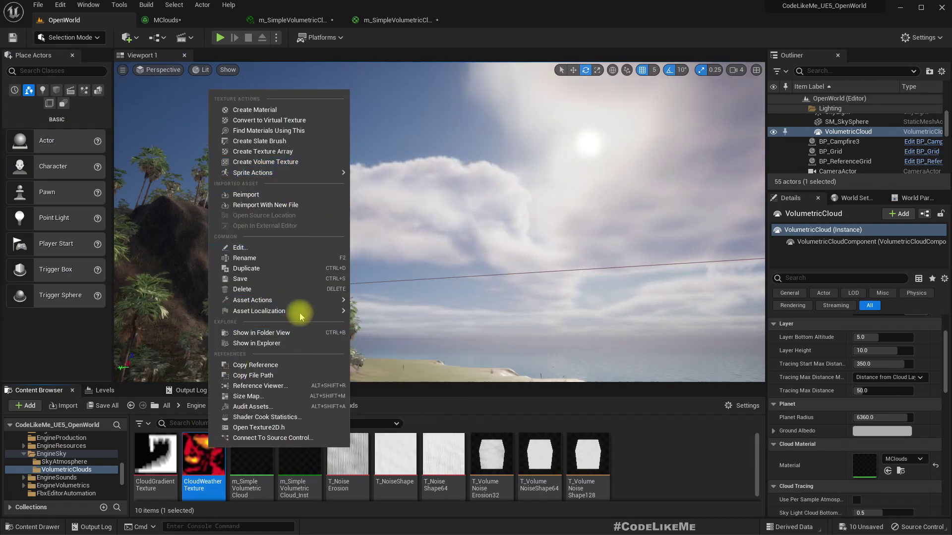
click(376, 348)
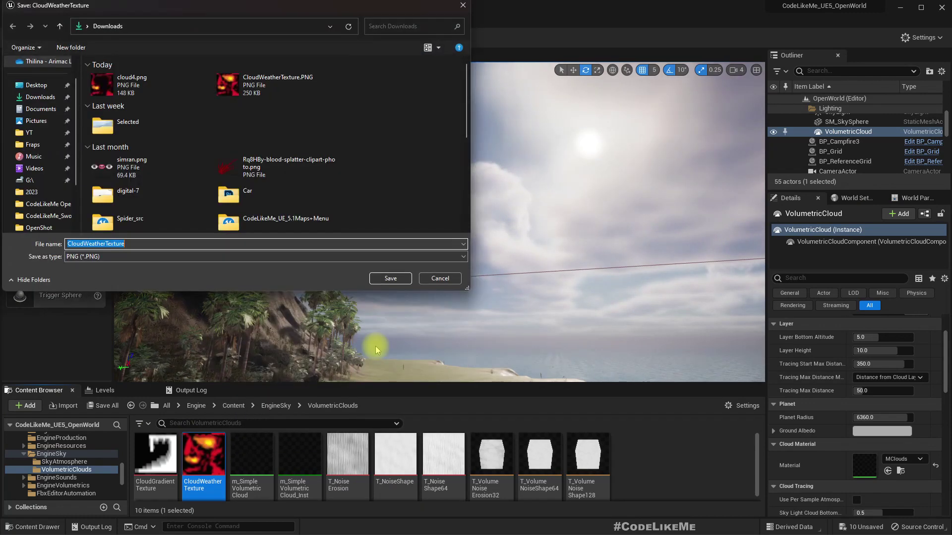
click(390, 279)
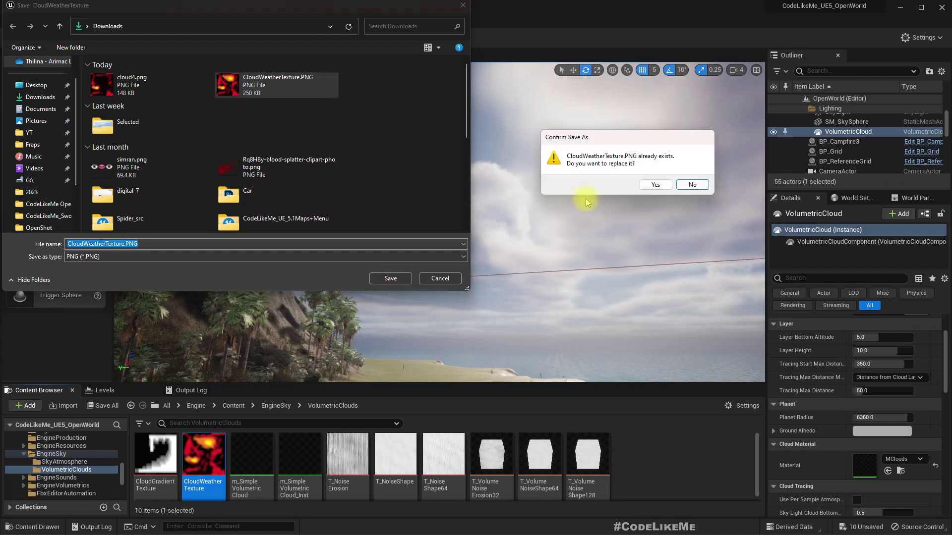
click(662, 183)
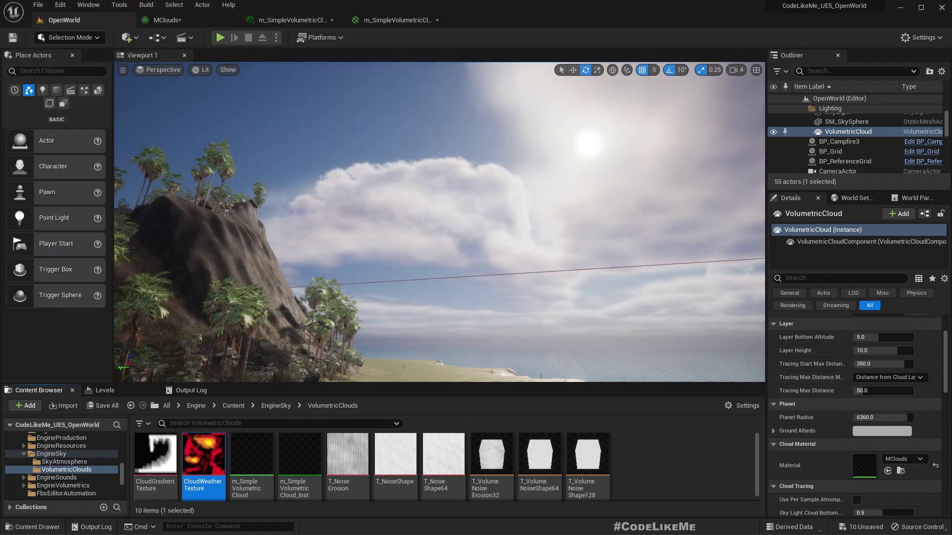
- Switch to Photoshop and open the exported CloudWeatherTexture.PNG
key(alt+Tab)
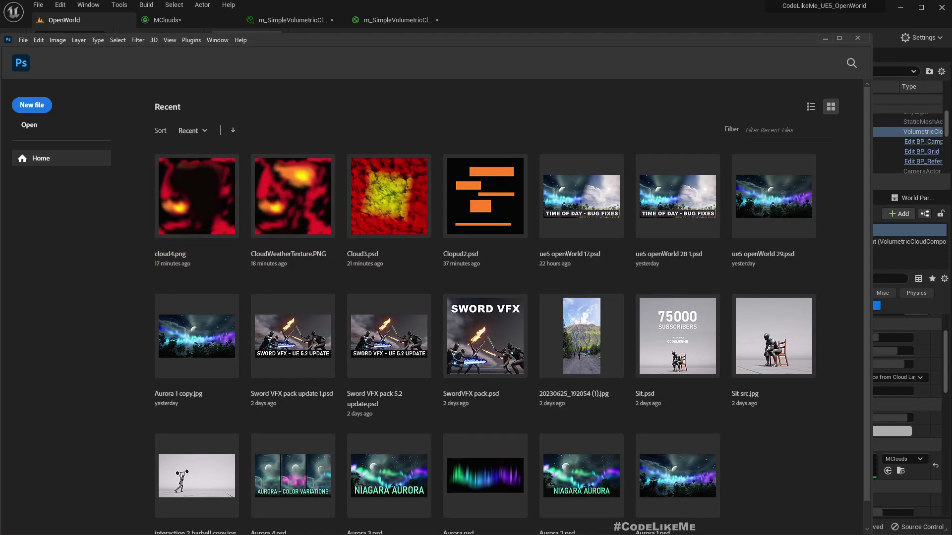
drag(380, 0, 385, 85)
key(z)
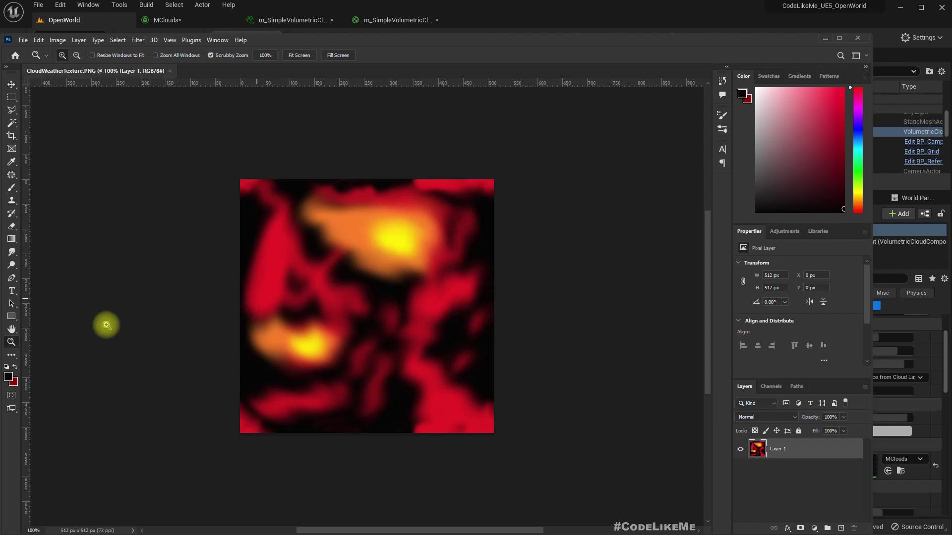
- Paint out the large yellow-orange patch in the upper part of the texture with a soft black 200 px brush
click(9, 379)
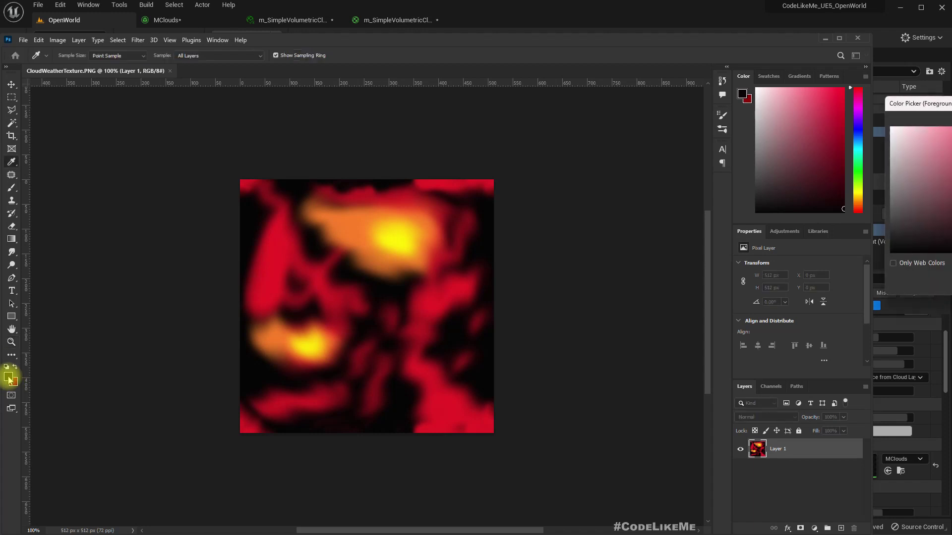
key(Escape)
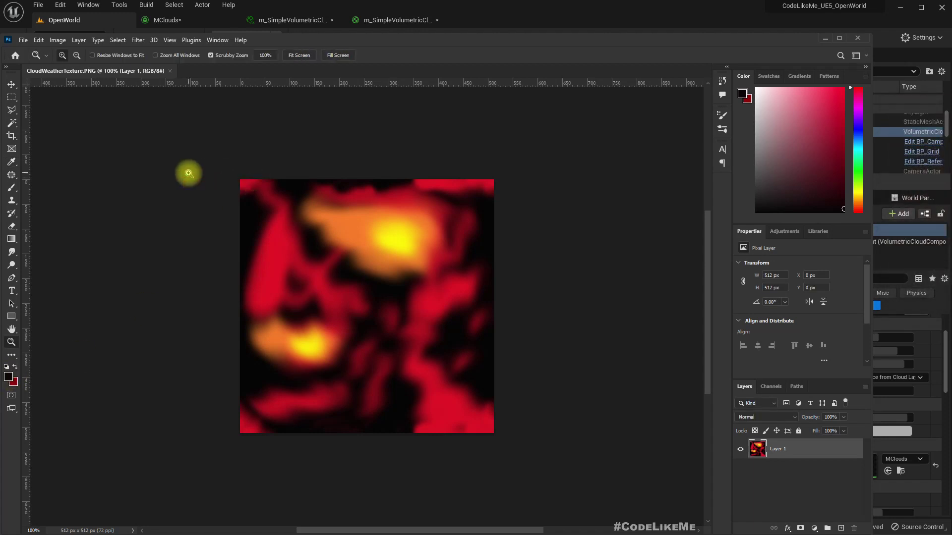
key(b)
click(72, 56)
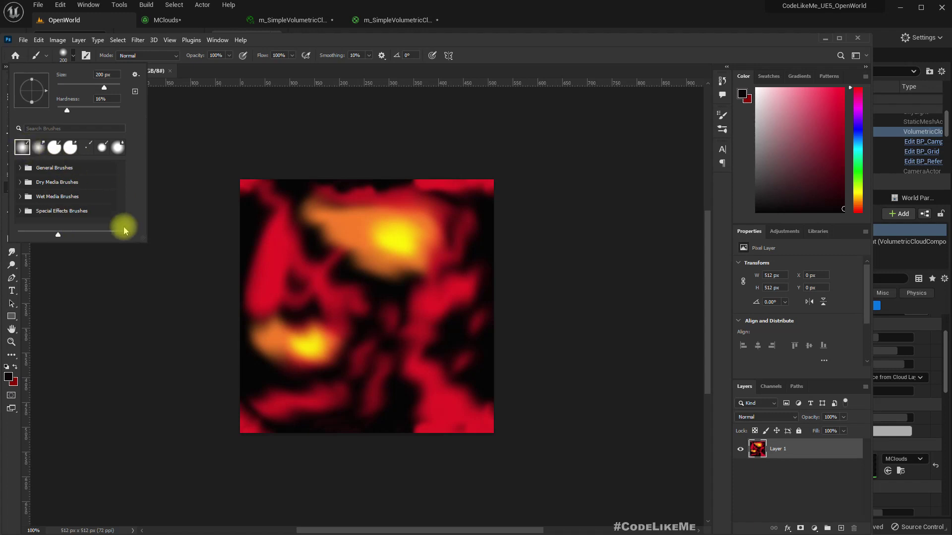
click(558, 11)
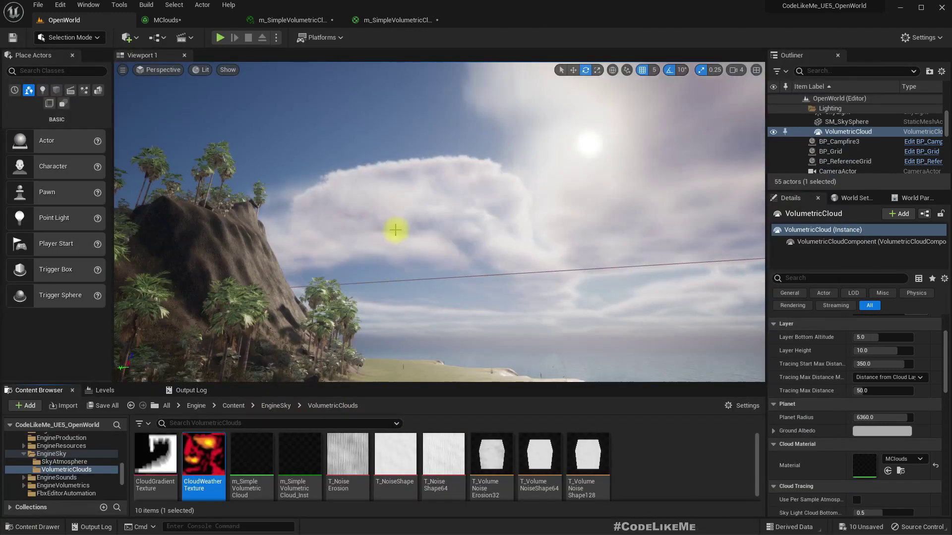
key(alt+Tab)
click(396, 229)
mouse_move(377, 232)
mouse_down()
mouse_move(334, 216)
mouse_move(382, 240)
mouse_move(420, 243)
mouse_move(404, 236)
mouse_move(391, 268)
mouse_move(372, 276)
mouse_move(395, 337)
mouse_move(365, 370)
mouse_move(417, 335)
mouse_move(429, 266)
mouse_move(380, 242)
mouse_move(323, 246)
mouse_up()
- Reduce the brush to 50 px and paint black over the inner red patches, keeping the lower-left yellow patch and the image borders
key(bracketleft)
key(bracketleft)
key(bracketleft)
key(bracketleft)
key(bracketleft)
mouse_move(264, 252)
mouse_down()
mouse_move(257, 272)
mouse_move(273, 204)
mouse_move(304, 211)
mouse_move(260, 266)
mouse_move(288, 229)
mouse_up()
drag(369, 375, 297, 397)
mouse_move(422, 373)
mouse_down()
mouse_move(444, 389)
mouse_move(418, 386)
mouse_move(454, 281)
mouse_move(459, 332)
mouse_move(425, 399)
mouse_move(309, 401)
mouse_up()
drag(396, 404, 480, 389)
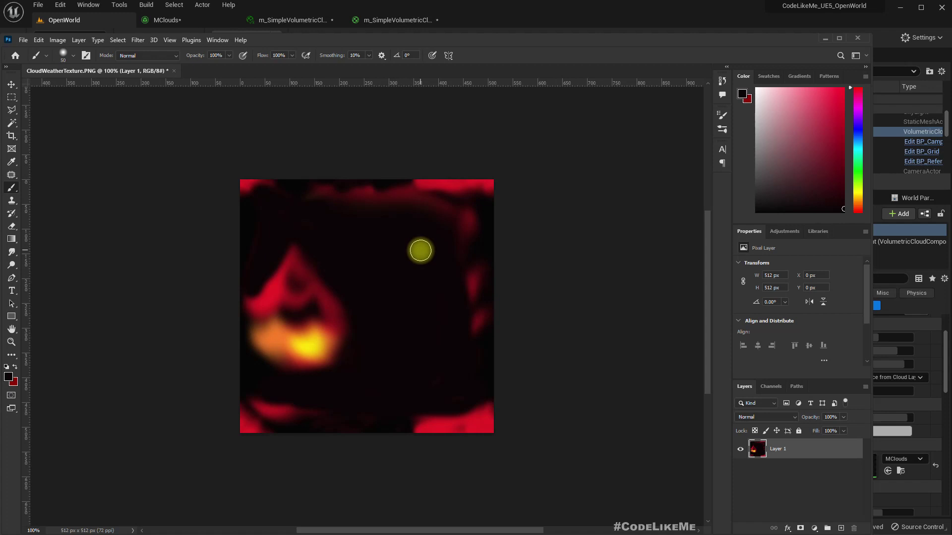
- Save the edited texture under the new name Cloud2 in PNG format
key(ctrl+shift+s)
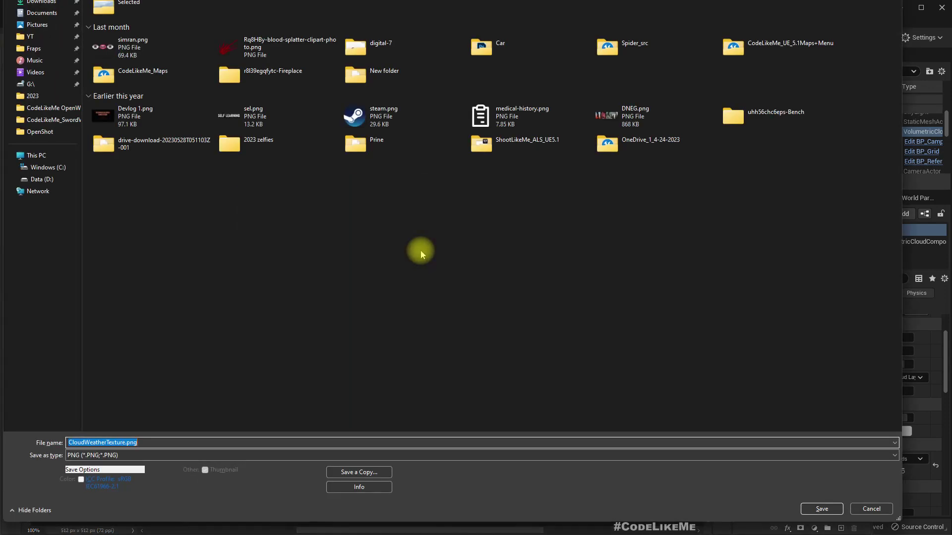
text(Cloud)
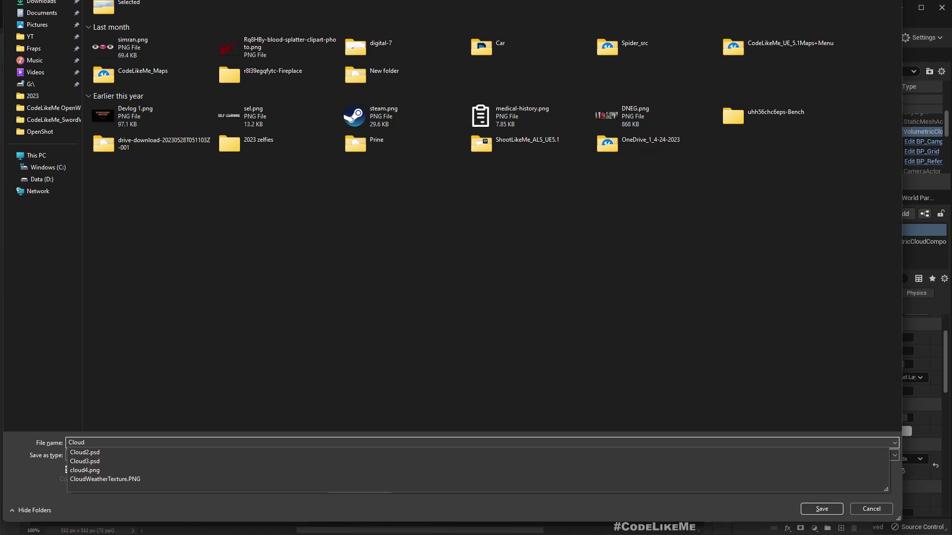
text(2)
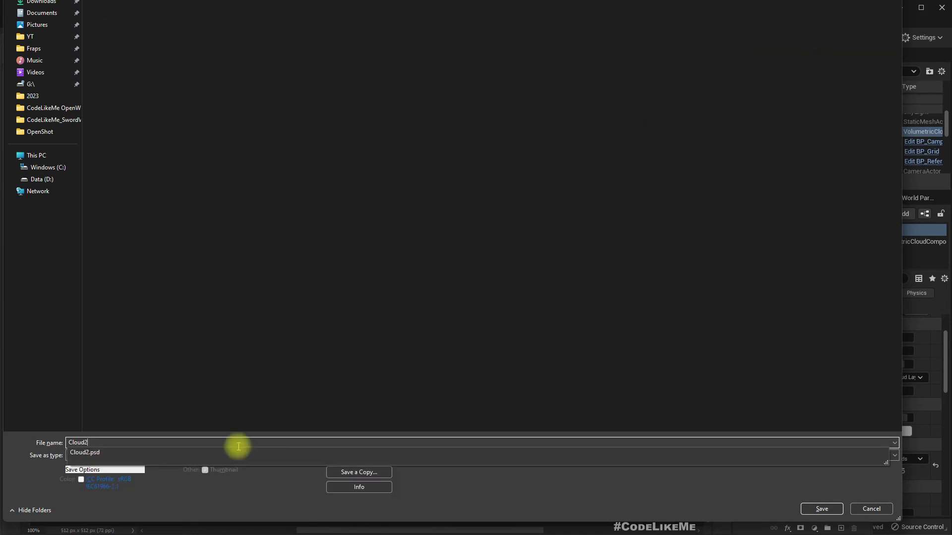
key(Return)
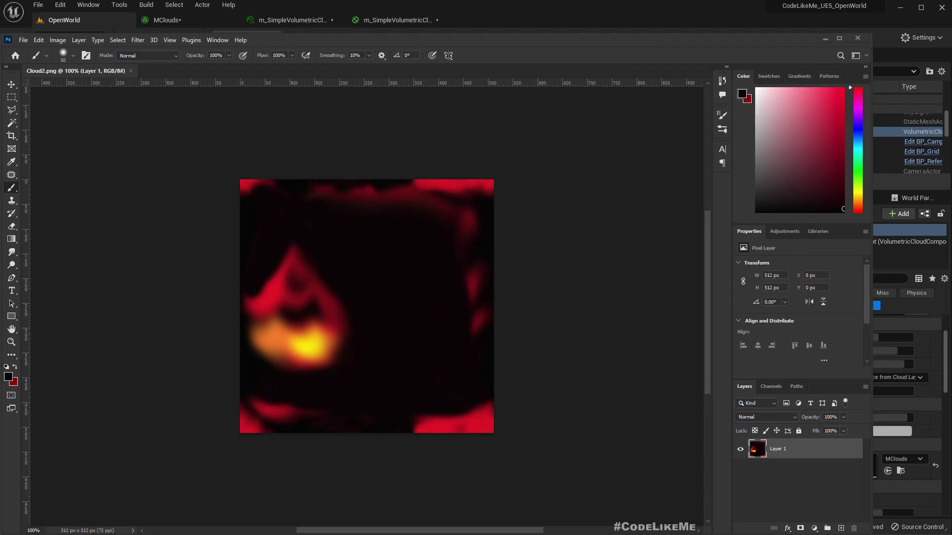
- Switch back to Unreal Editor, import Cloud2.png into the Materials/Atmosphere folder and select the new texture
key(alt+Tab)
key(Escape)
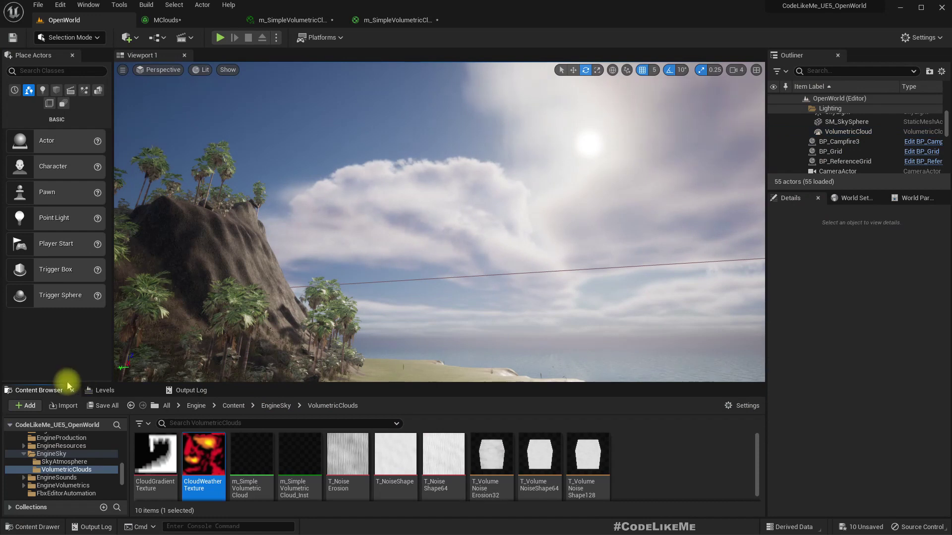
scroll(91, 454, down, 6)
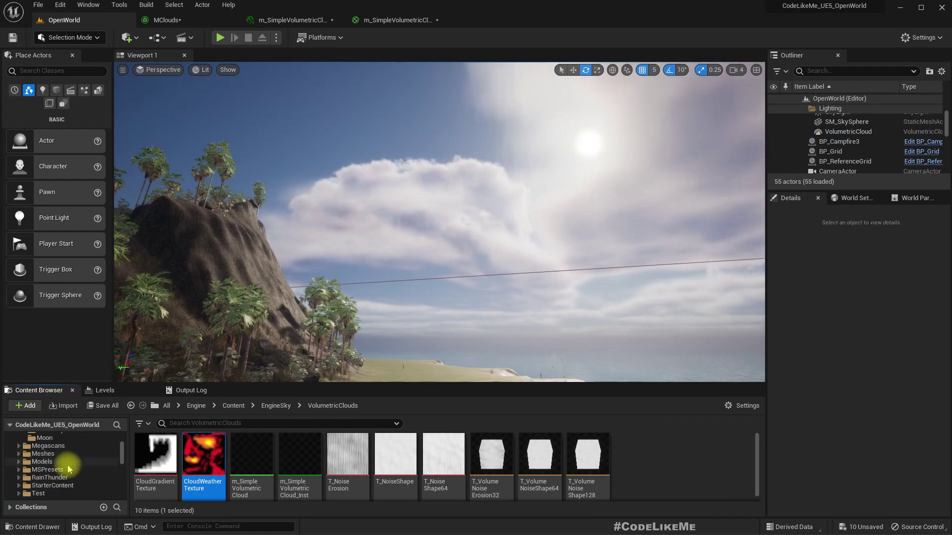
scroll(69, 468, up, 3)
click(44, 477)
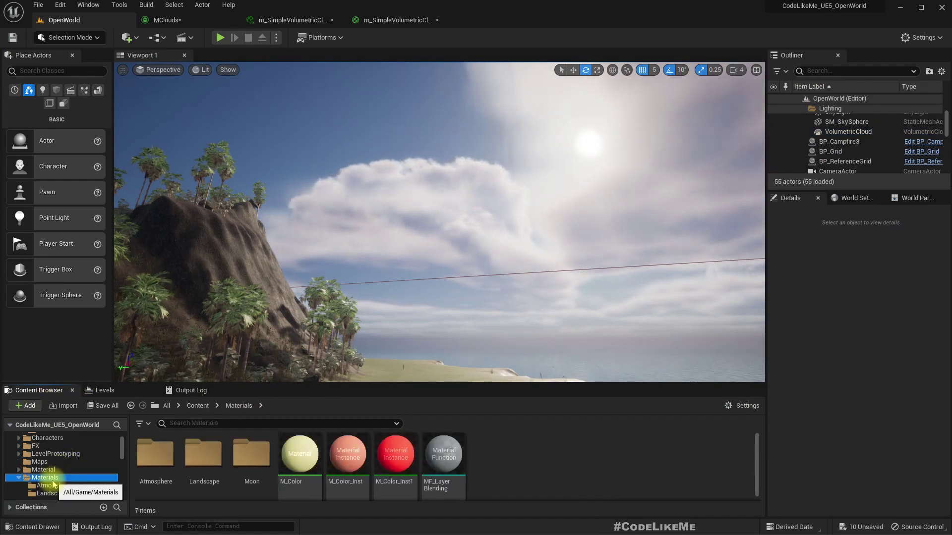
click(54, 486)
right_click(314, 463)
click(297, 459)
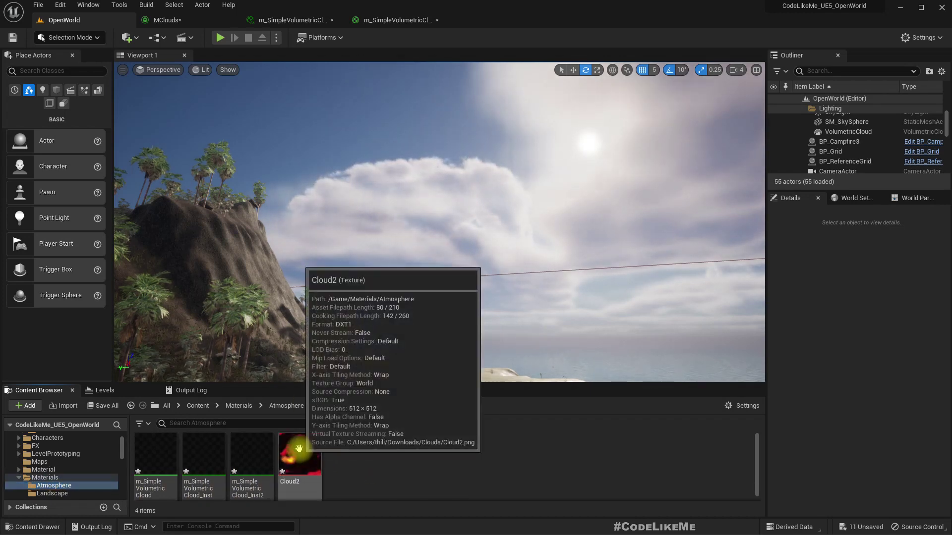
click(308, 471)
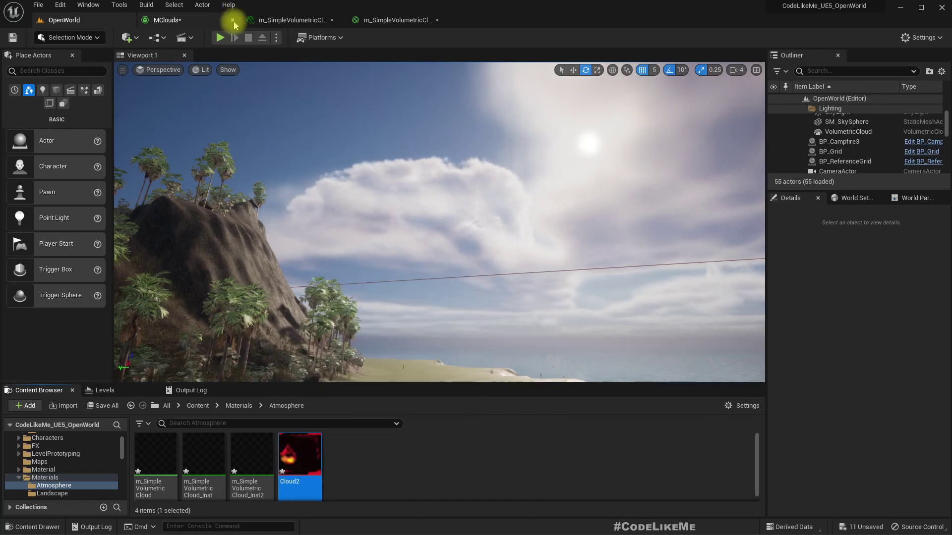
- Assign the Cloud2 texture to the selected weather Texture Sample node in m_SimpleVolumetricCloud and apply the material
click(399, 20)
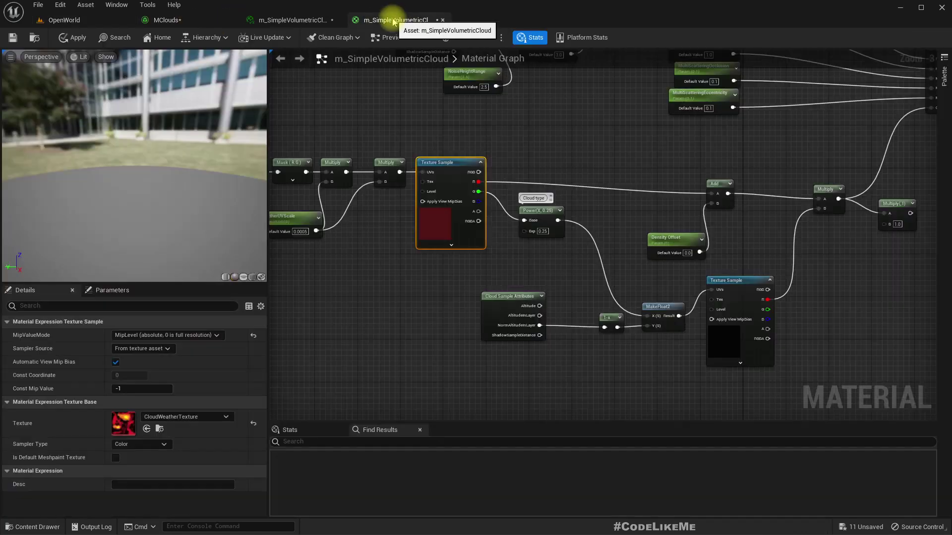
click(146, 431)
click(72, 36)
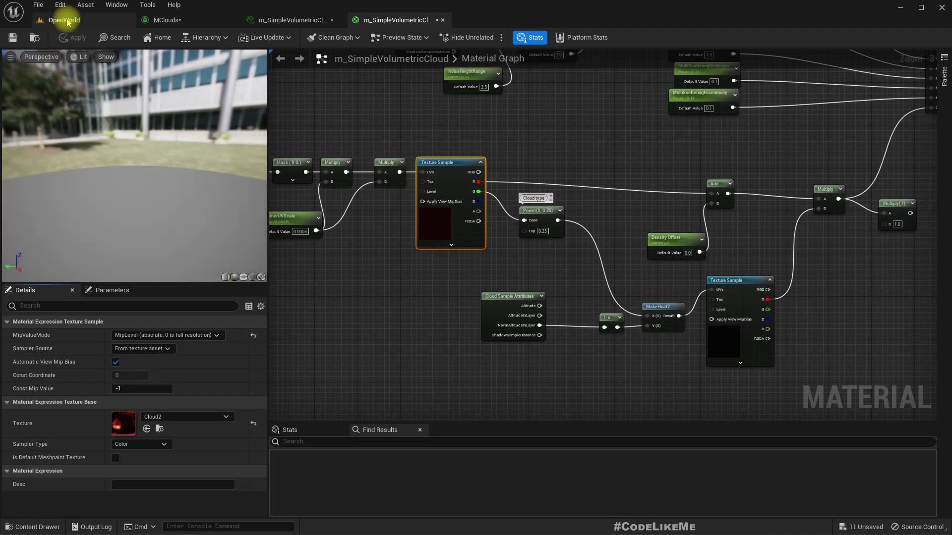
- Examine the clouds produced by the Cloud2 texture in the OpenWorld level with a full-screen viewport
click(67, 20)
right_drag(457, 260, 758, 238)
right_drag(415, 272, 415, 272)
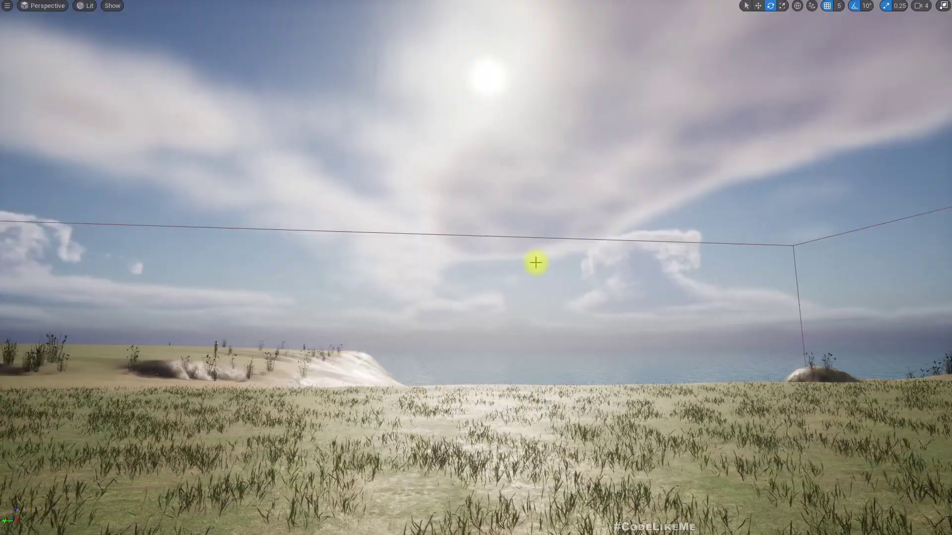
right_drag(536, 263, 536, 263)
key(F11)
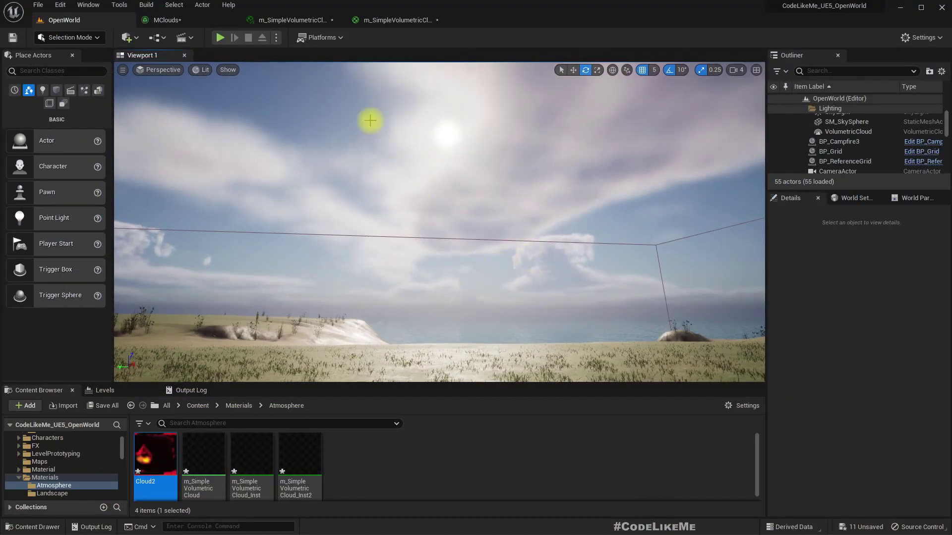
- Set Density Offset to -0.5 in the volumetric cloud material instance and return to the level
click(369, 22)
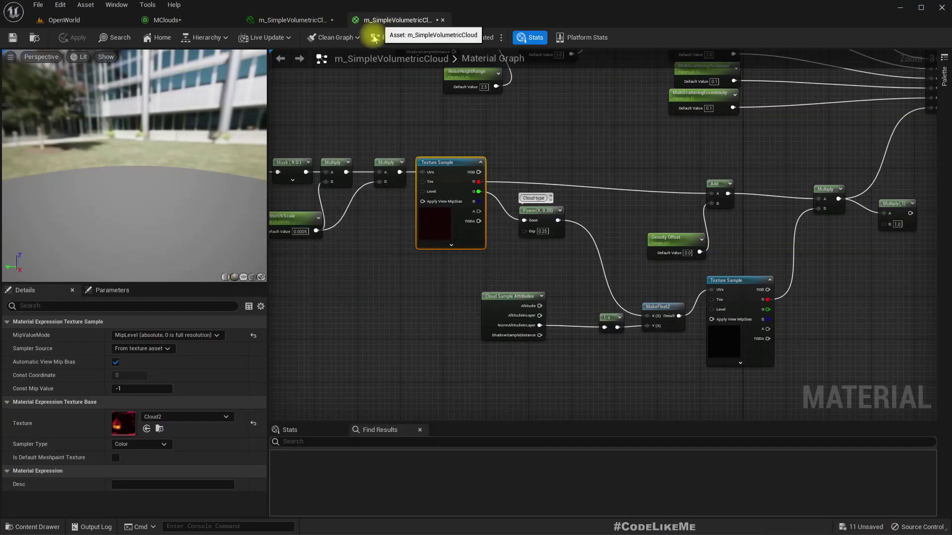
click(290, 20)
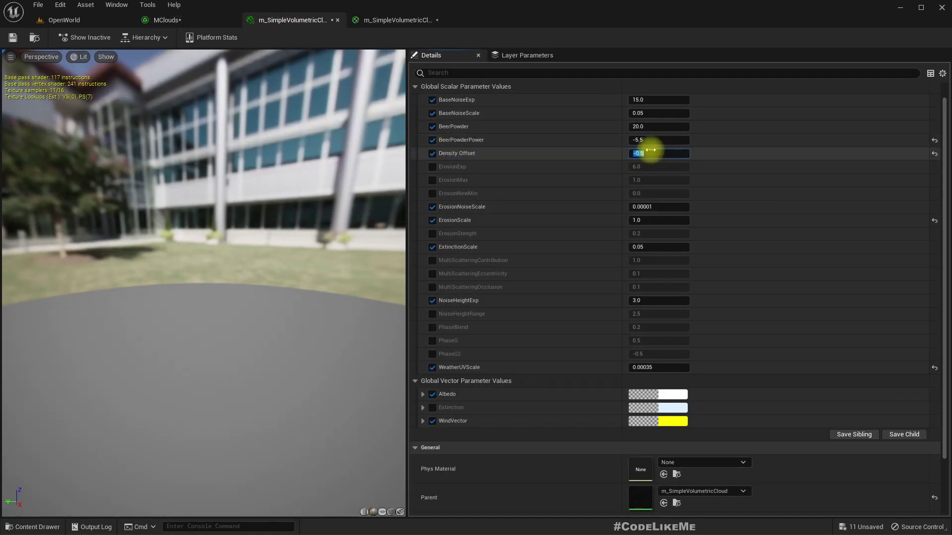
click(59, 20)
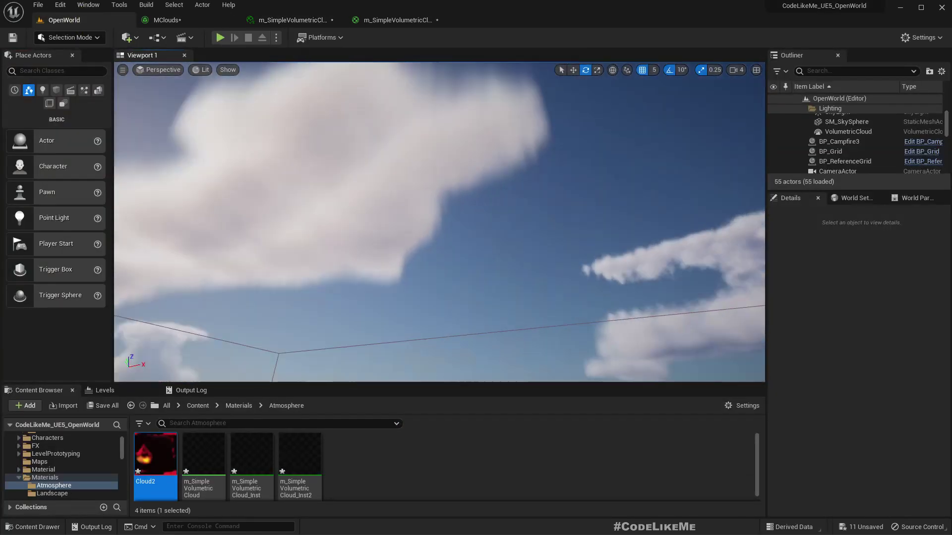
- Inspect the daytime cloud shapes above the beach and sea in a full-screen viewport
right_drag(347, 173, 585, 223)
key(w)
right_drag(511, 217, 462, 273)
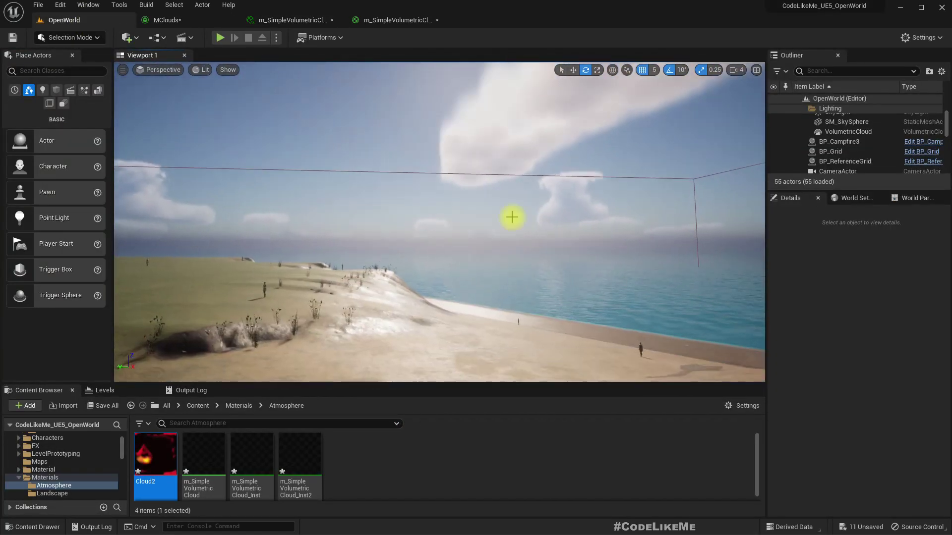
key(F11)
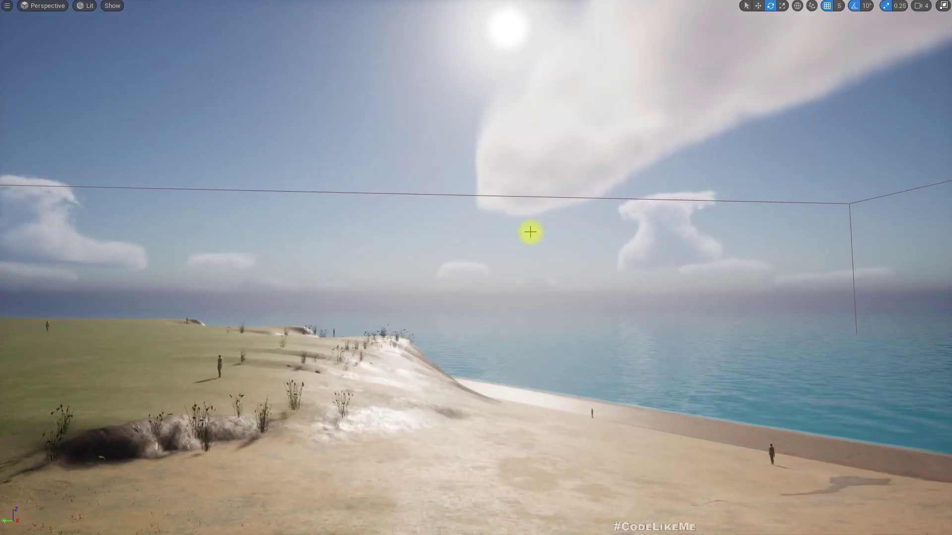
right_drag(589, 297, 583, 268)
key(F11)
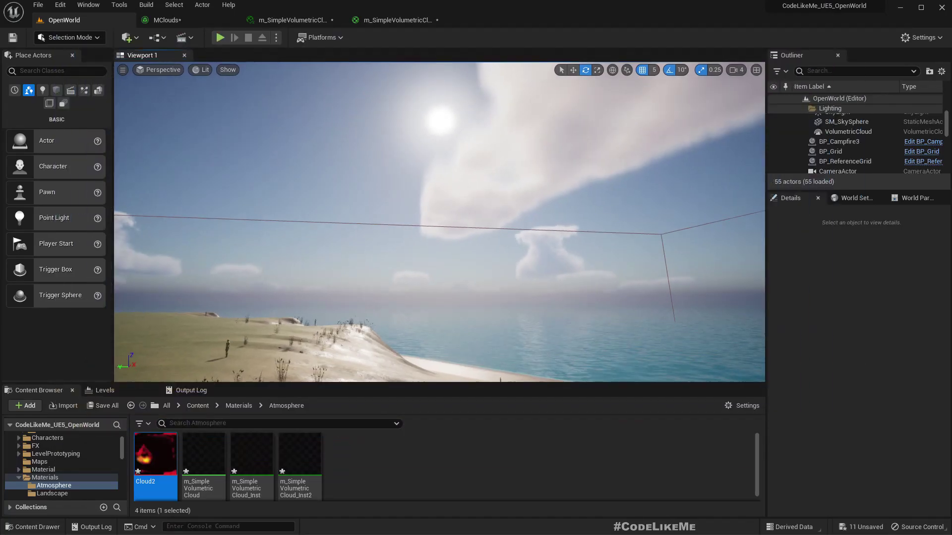
- Select BP_TimeOfDay in the Lighting folder and set its Time to 20
scroll(833, 143, up, 3)
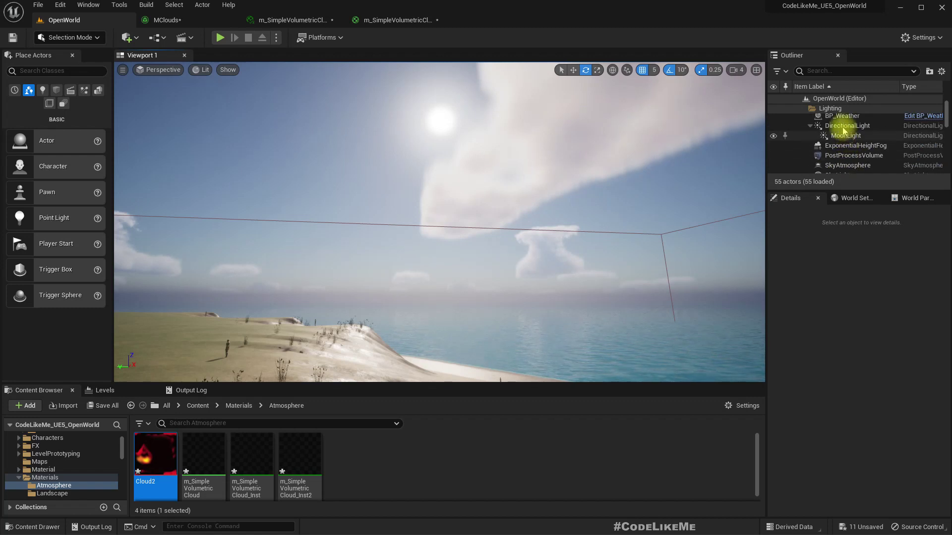
scroll(843, 128, up, 2)
click(846, 128)
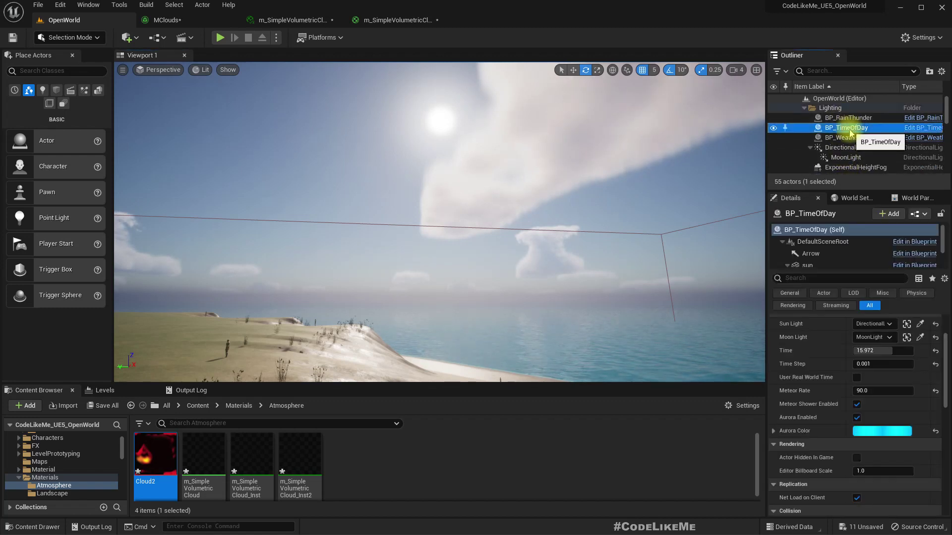
click(883, 353)
text(20)
key(Return)
- Play the level full screen to examine the clouds, meteors and aurora at night, and stop the session
mouse_move(405, 236)
right_down()
mouse_move(454, 213)
mouse_move(258, 208)
mouse_move(447, 188)
mouse_move(585, 209)
mouse_move(456, 206)
mouse_move(404, 236)
right_up()
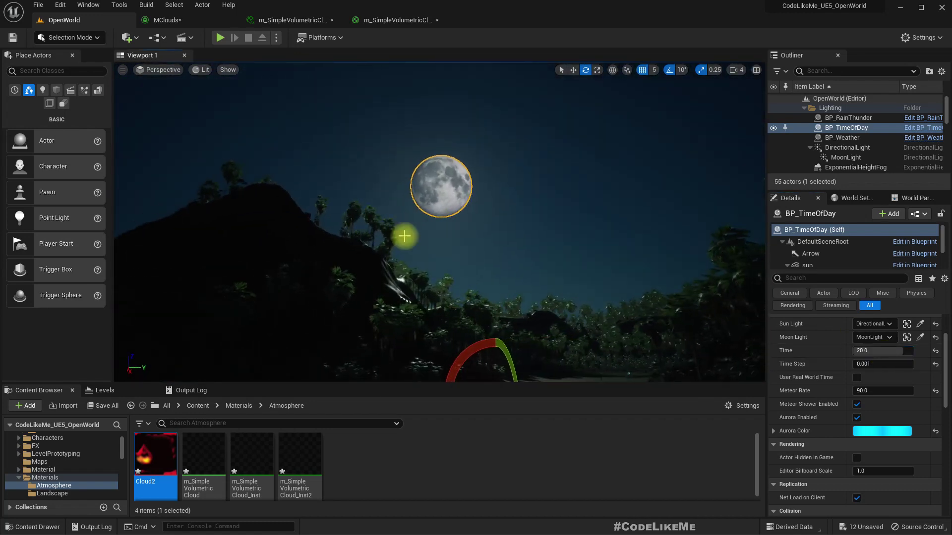
key(F11)
key(alt+p)
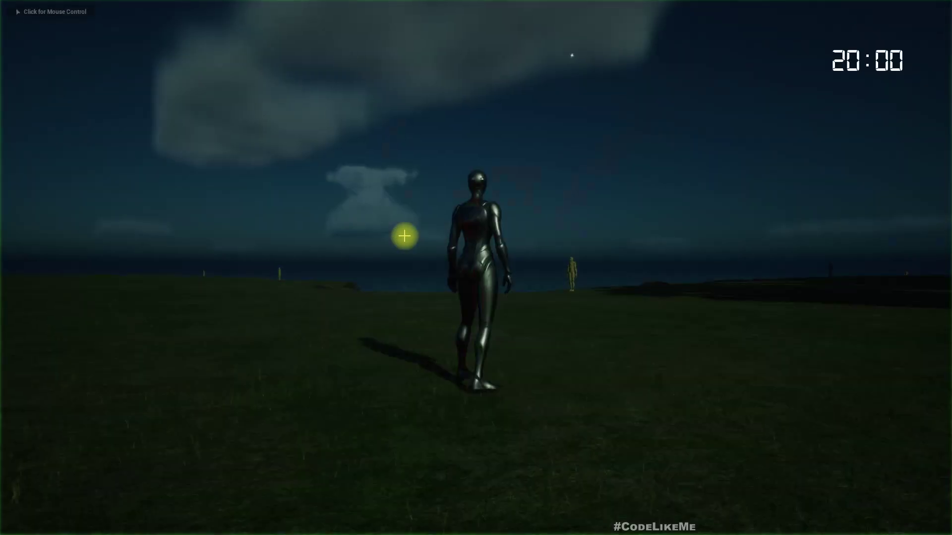
click(405, 236)
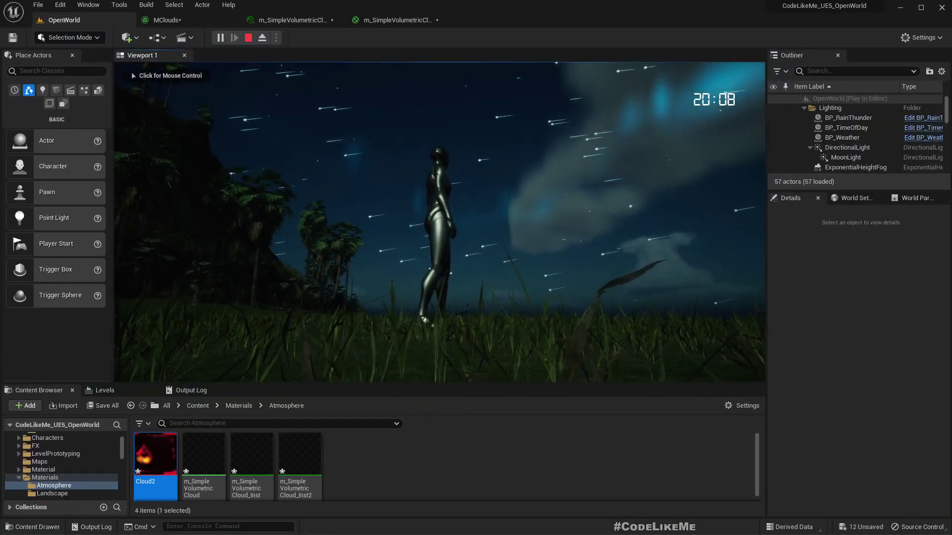
key(Escape)
- Change the Density Offset of the volumetric cloud material instance to thin out the clouds
click(394, 20)
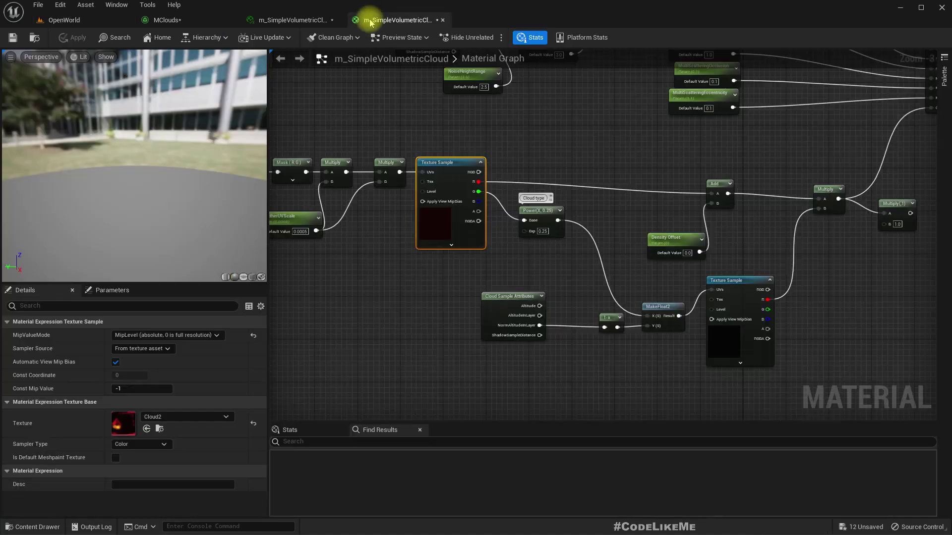
click(282, 20)
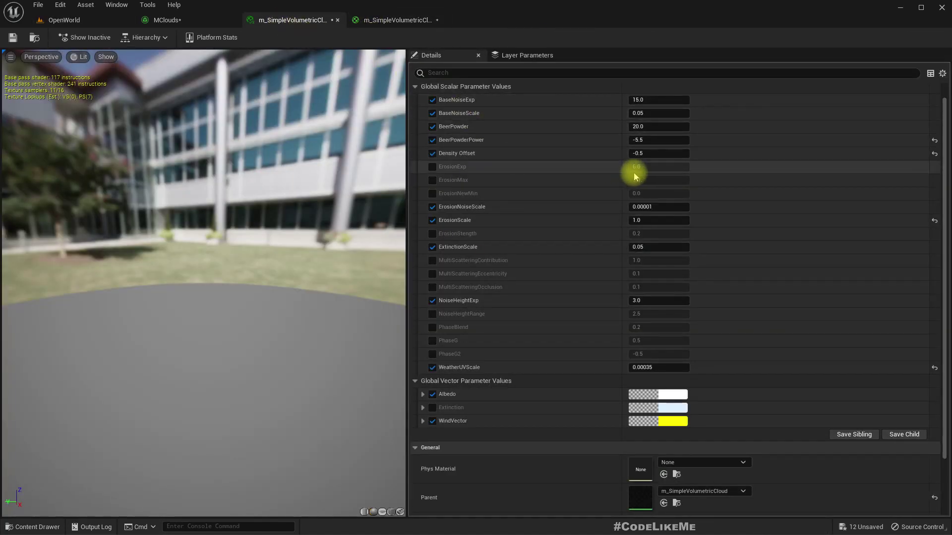
key(Return)
- Play the level full screen again to check the night sky with the changed cloud density, and end the play session
click(45, 20)
right_drag(440, 222, 578, 212)
mouse_move(390, 181)
right_down()
mouse_move(198, 181)
mouse_move(390, 180)
right_up()
key(F11)
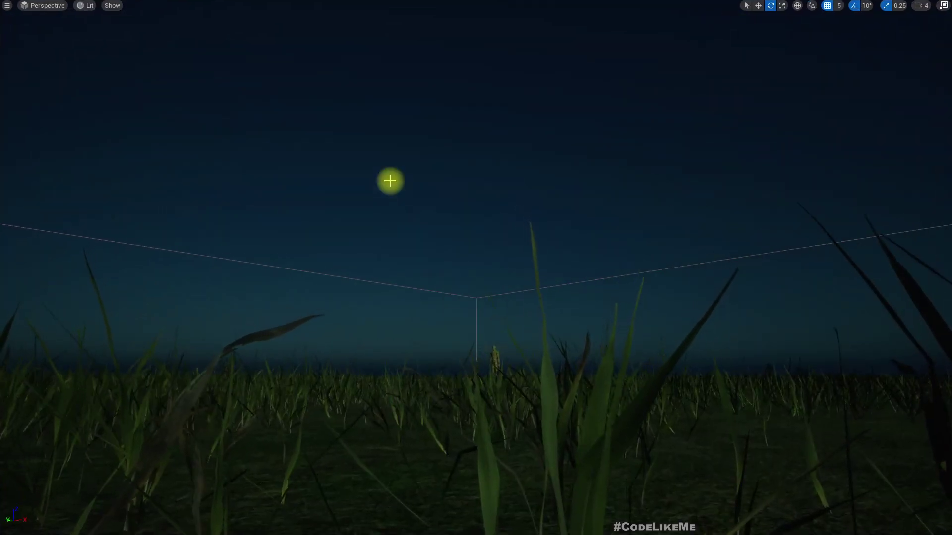
key(alt+p)
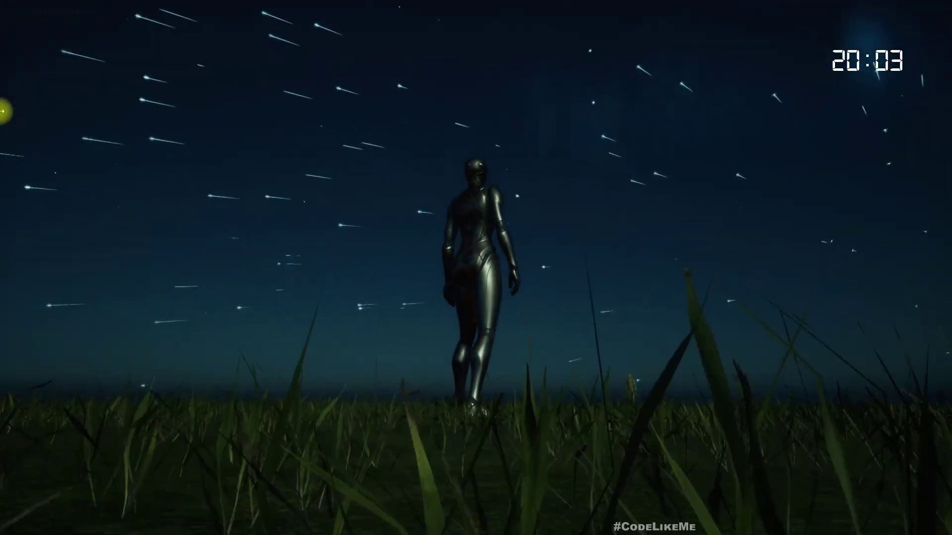
key(Escape)
key(F11)
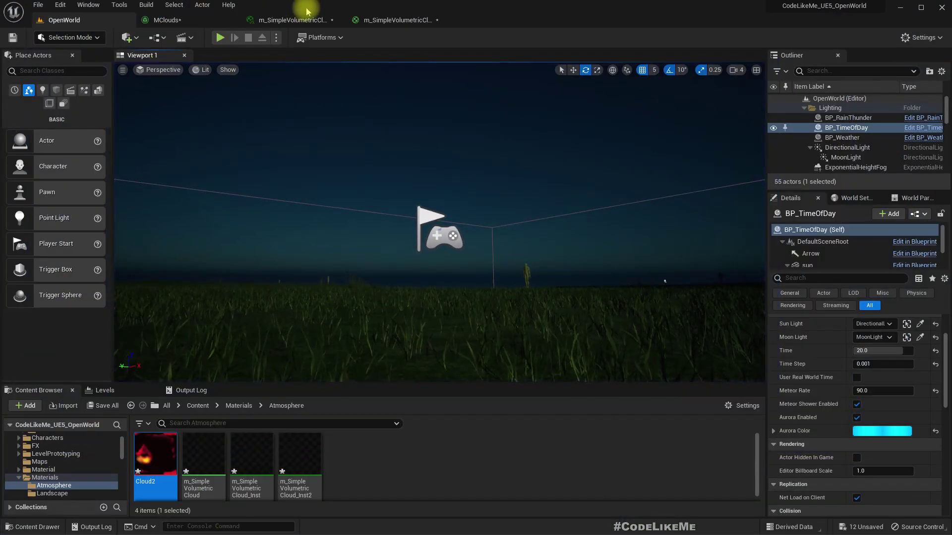
- Enter another negative Density Offset in the cloud material instance and view the night clouds in the level using Game View
click(308, 19)
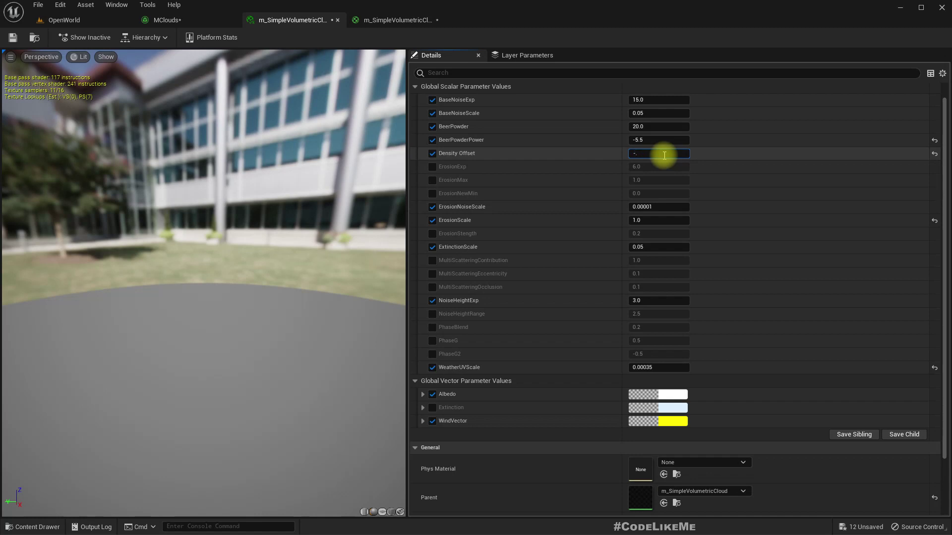
click(63, 6)
click(46, 20)
mouse_move(404, 175)
right_down()
mouse_move(238, 149)
mouse_move(198, 158)
mouse_move(447, 181)
mouse_move(407, 179)
right_up()
key(g)
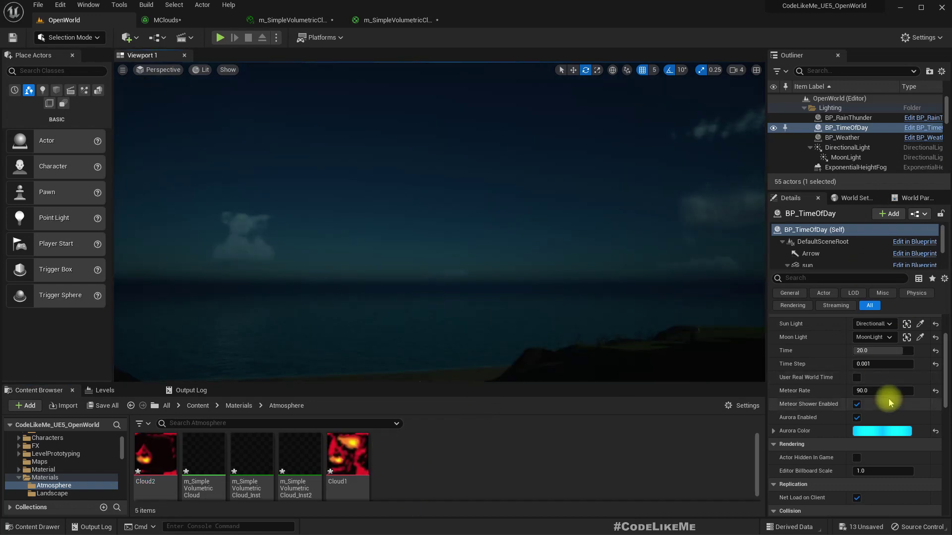
- Set the Time of BP_TimeOfDay to 10 and look over the daytime clouds along the coast
click(892, 350)
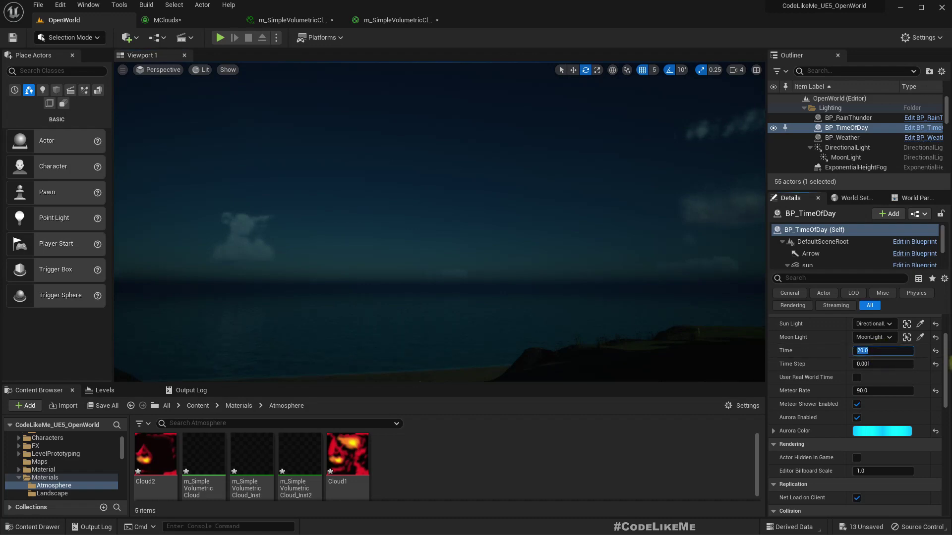
text(10)
key(Return)
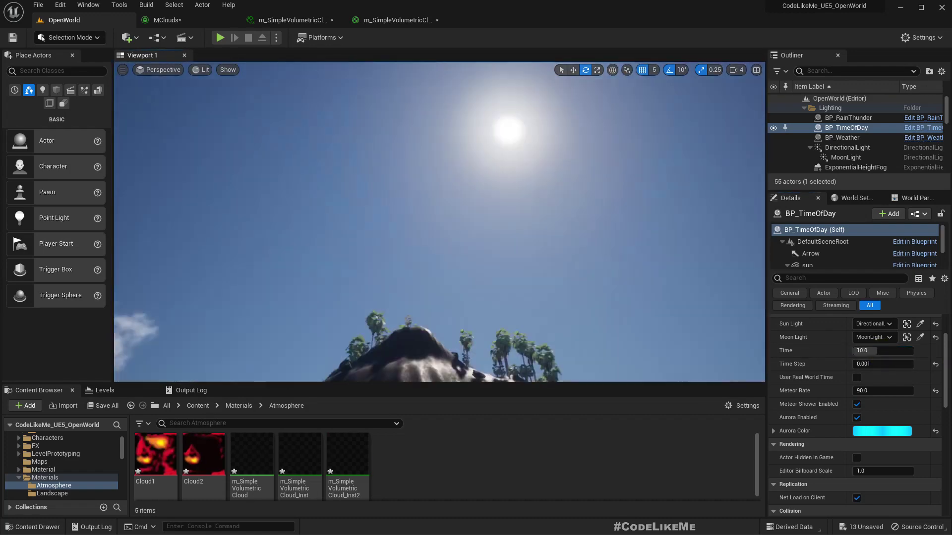
right_drag(439, 222, 514, 248)
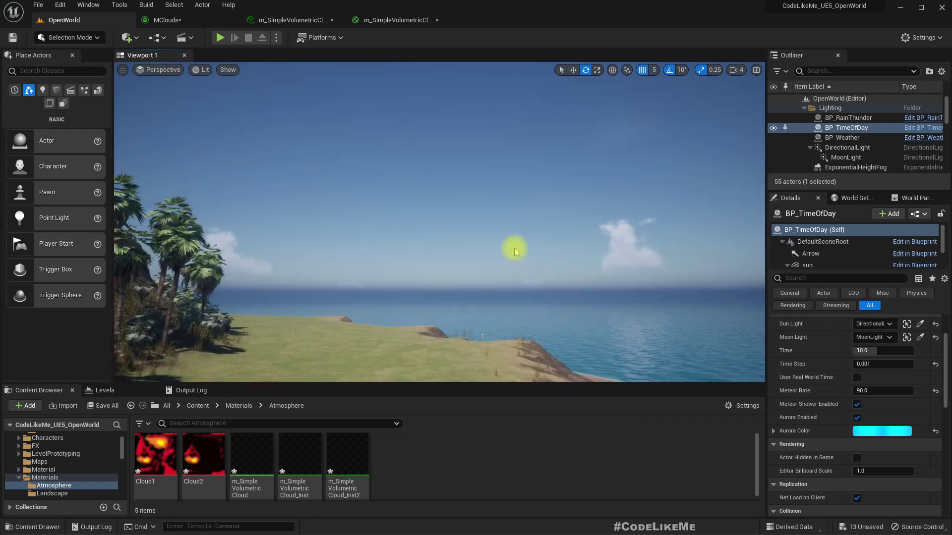
- Switch to Photoshop, sample yellow from the lower-left patch and dab a dot about 60 px wide in the texture's upper right with a 40 px brush
key(alt+Tab)
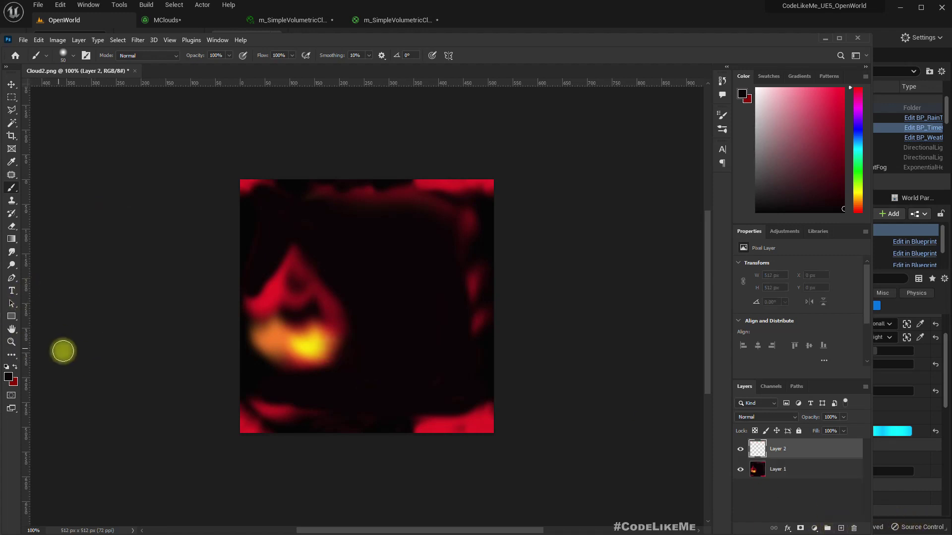
click(14, 379)
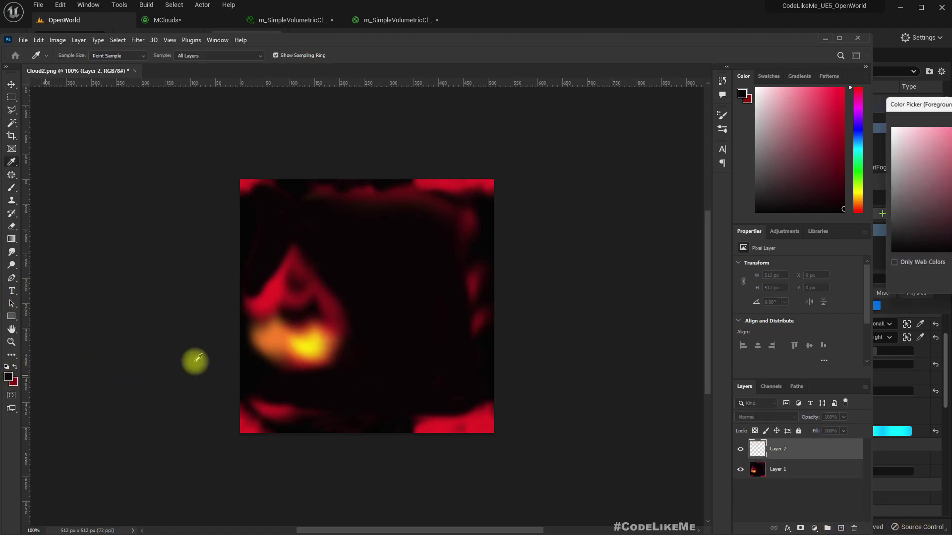
click(312, 342)
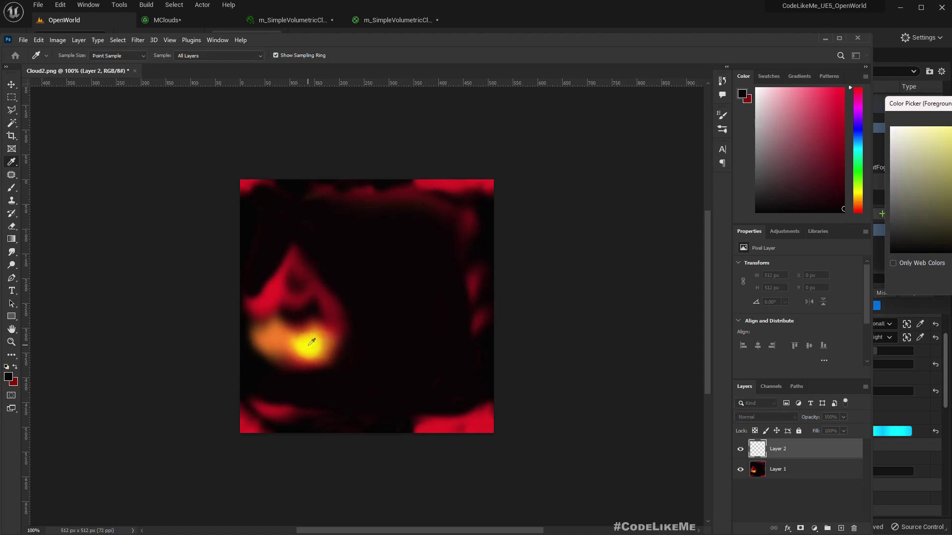
key(Return)
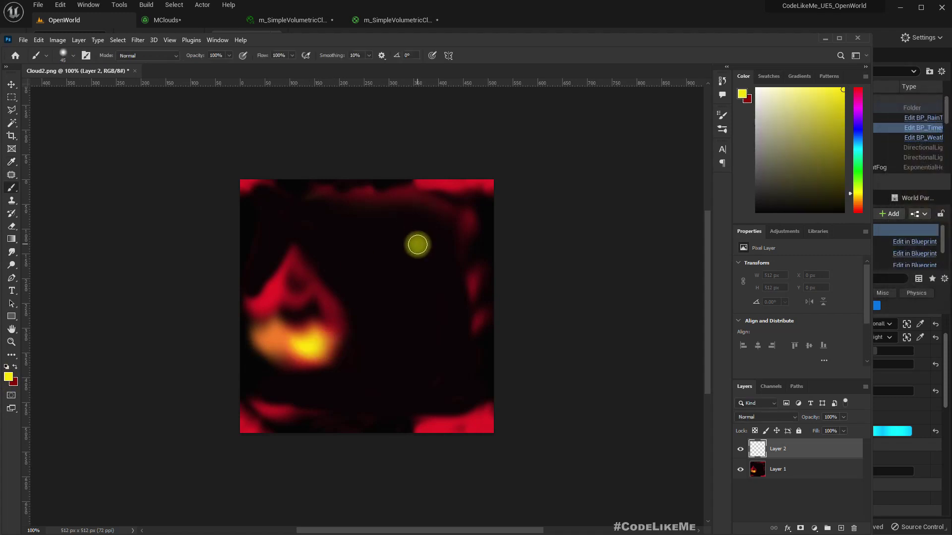
key(bracketleft)
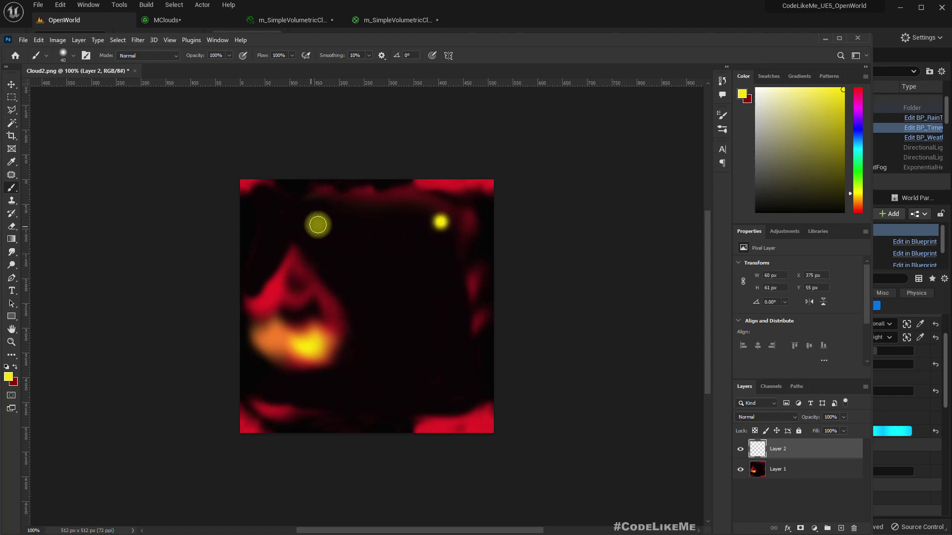
- Try to paint a straight yellow stroke from the dot across the upper part of the texture
shift+click(331, 223)
click(273, 272)
key(ctrl+z)
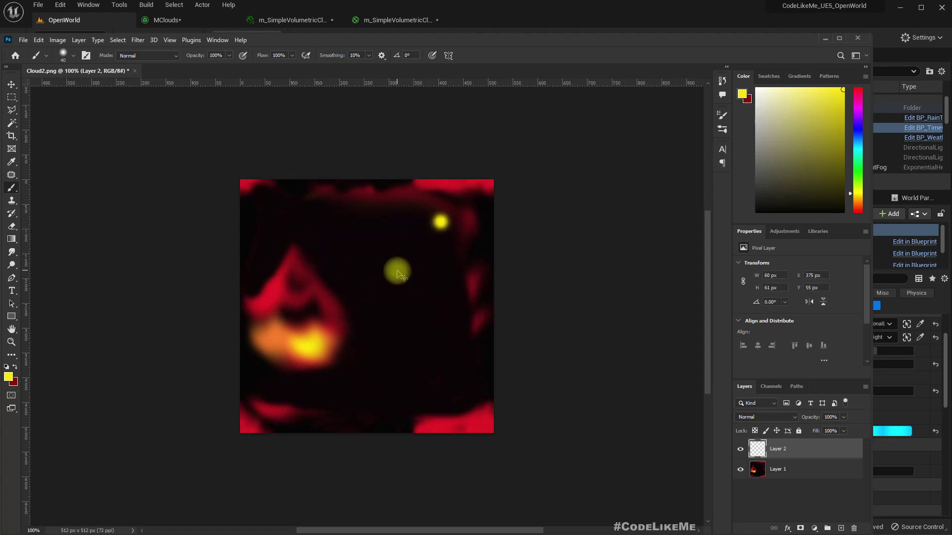
- Set the foreground colour to the red sampled from the drop-shaped patch in the texture
click(9, 378)
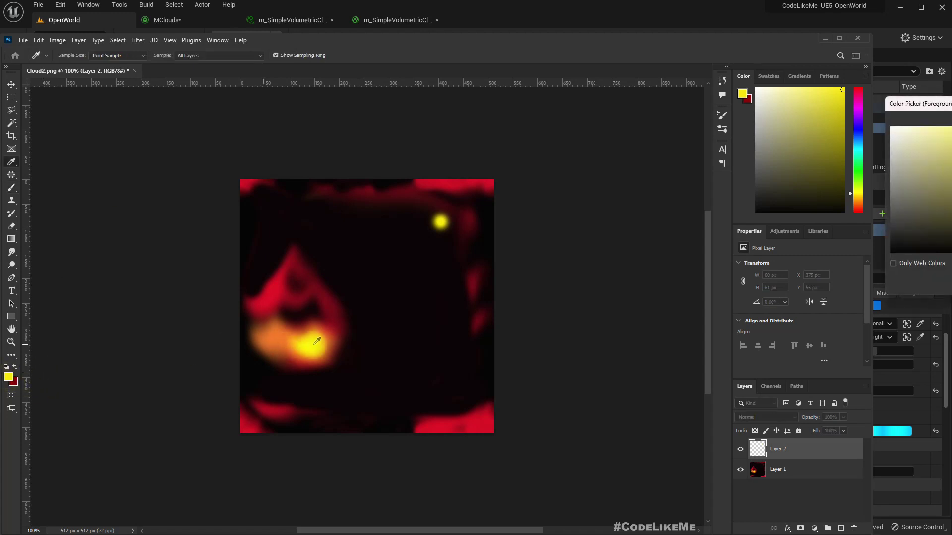
click(278, 294)
key(Return)
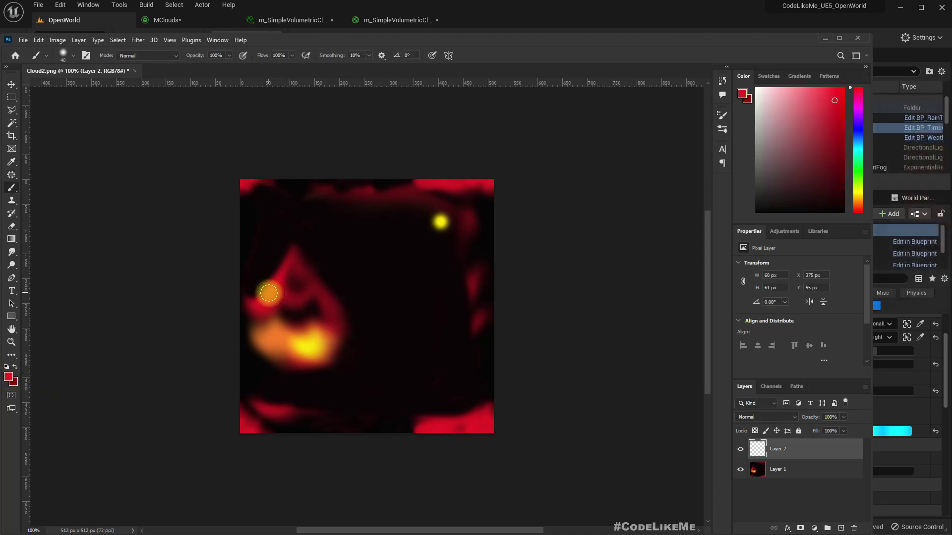
- Enlarge the brush to 90 px and paint two straight horizontal red bands across the upper part and middle of the texture
key(b)
key(bracketright)
key(bracketright)
key(bracketright)
key(bracketright)
key(bracketright)
shift+click(293, 225)
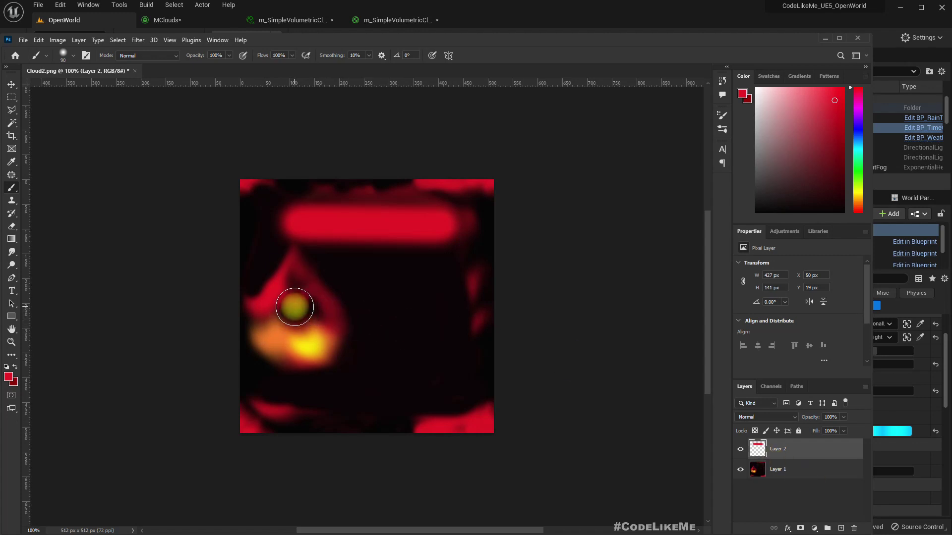
shift+click(466, 300)
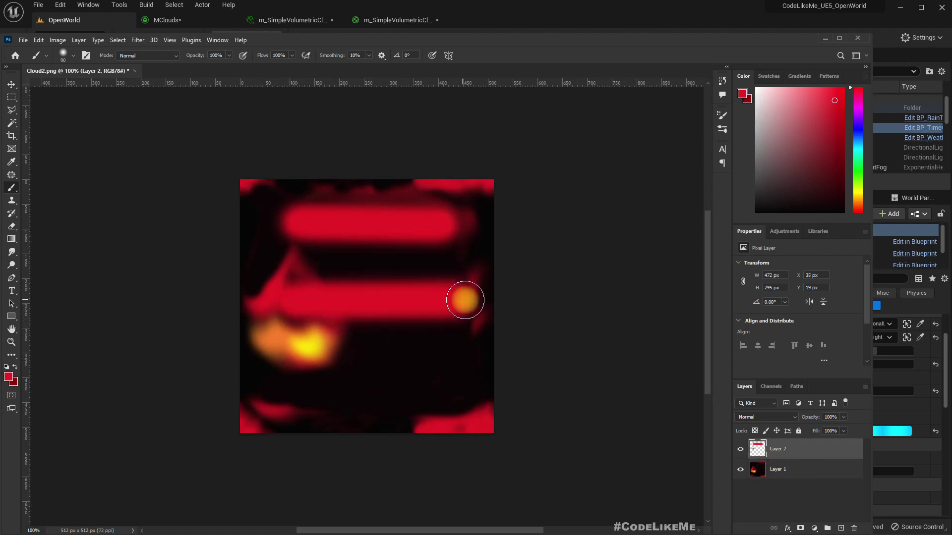
- Paint a third straight horizontal red band across the lower part of the texture and shrink the brush to 35 px
click(443, 373)
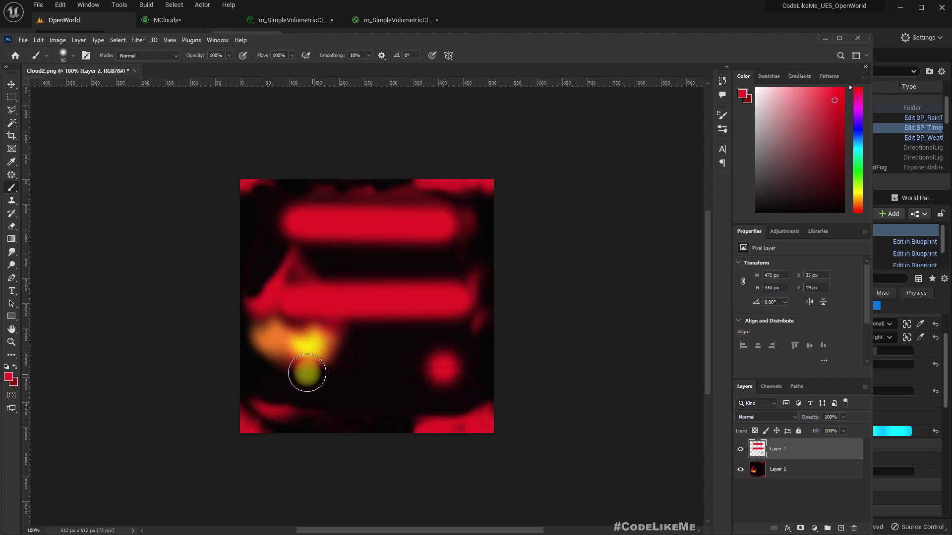
shift+click(308, 375)
key(bracketleft)
key(bracketleft)
key(bracketleft)
key(bracketleft)
key(bracketleft)
key(bracketleft)
key(bracketleft)
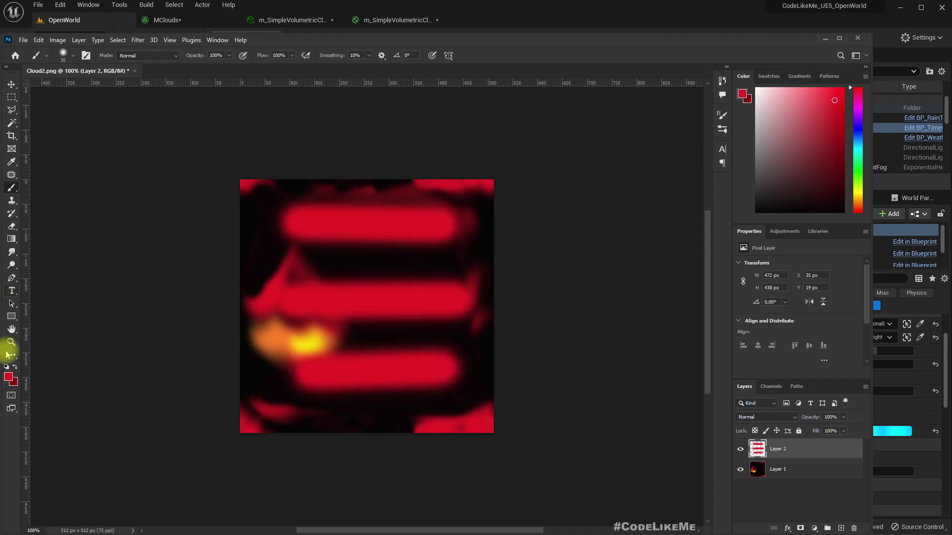
- Sample yellow from the lower-left patch as the foreground colour and paint a straight yellow stripe along the middle of each red band
click(8, 377)
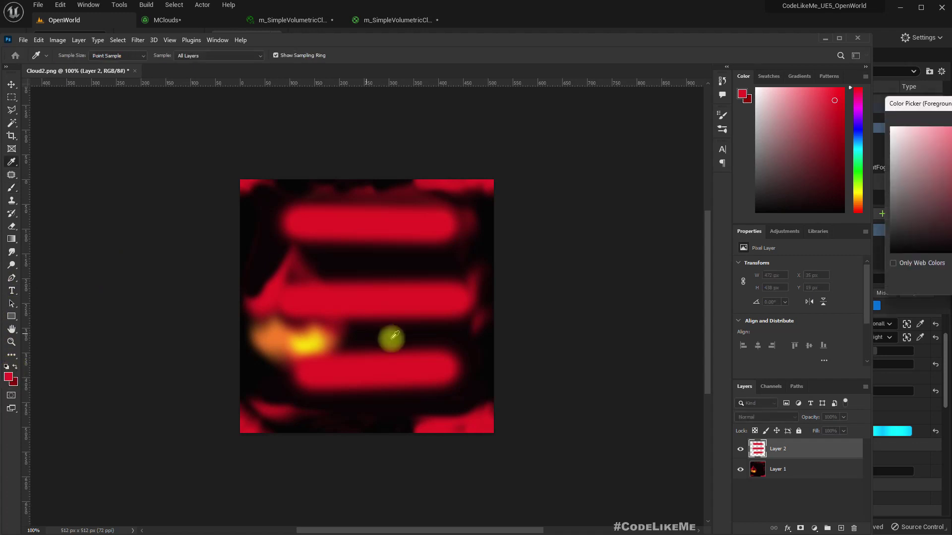
click(318, 340)
key(Return)
key(b)
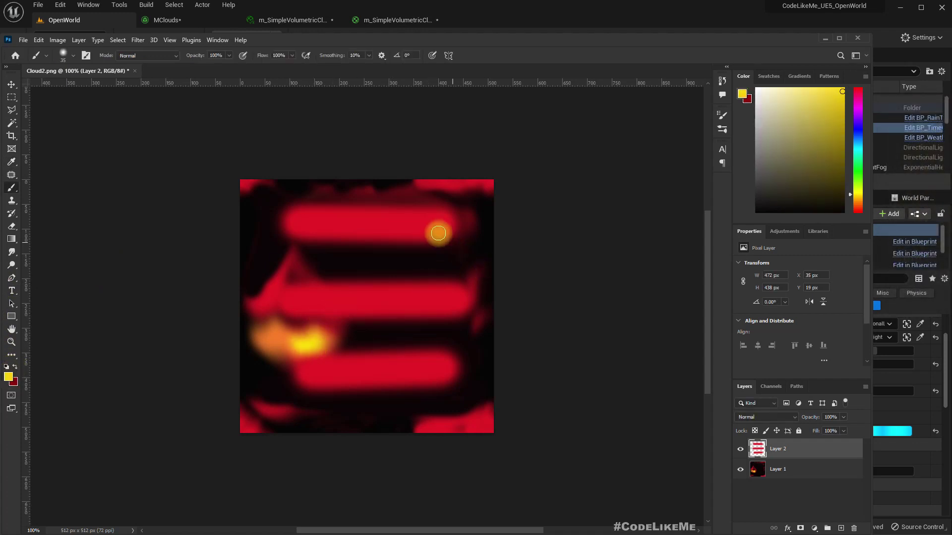
shift+click(319, 222)
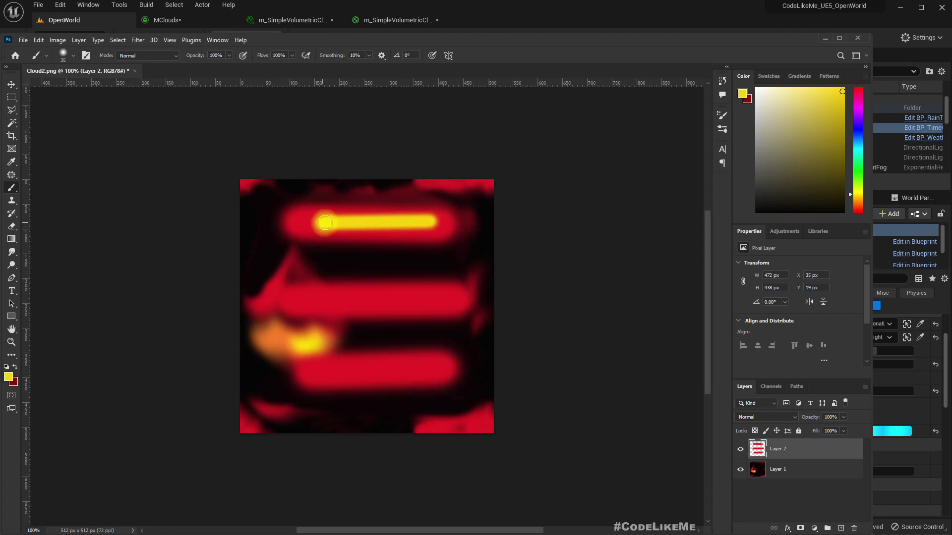
click(333, 299)
shift+click(442, 299)
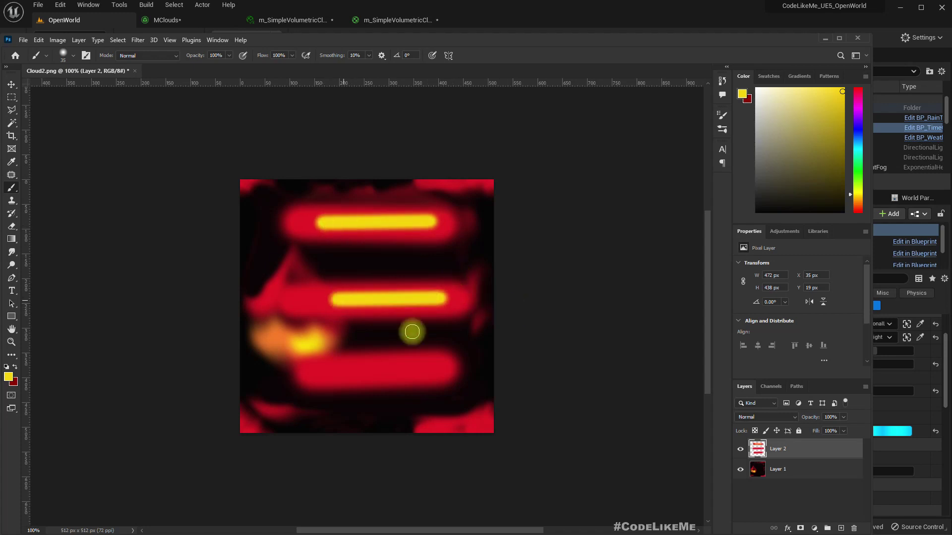
click(431, 368)
shift+click(335, 371)
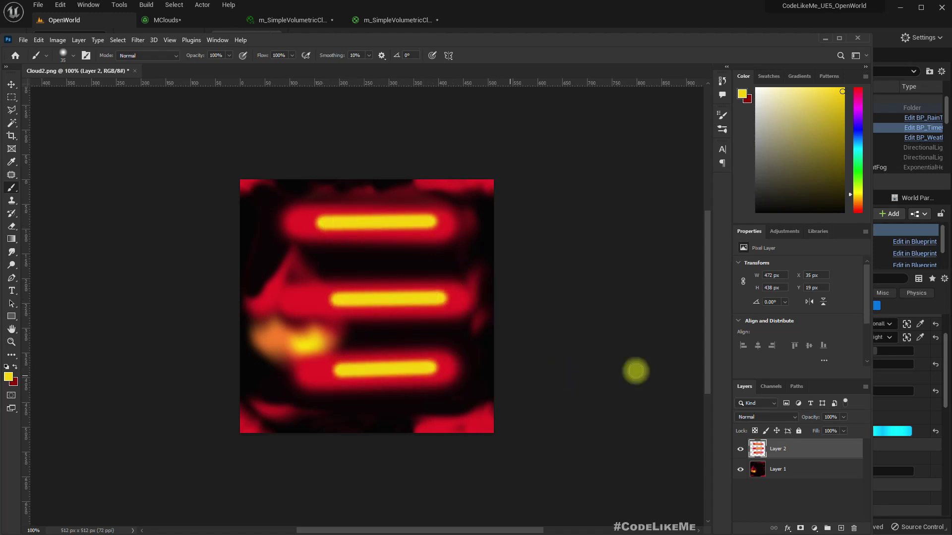
- Add a new layer beneath Layer 1, fill it with black, and hide Layer 1
click(842, 529)
drag(780, 448, 804, 518)
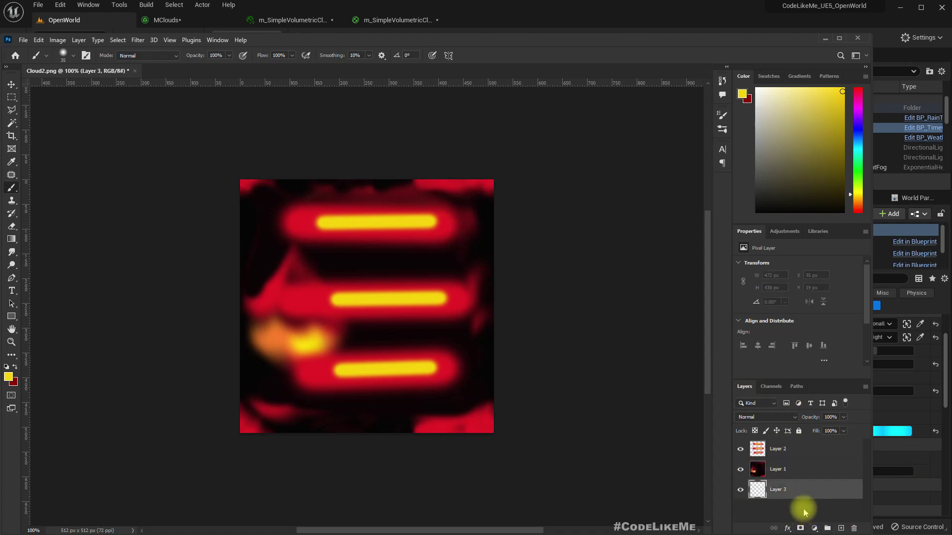
key(shift+F5)
click(437, 132)
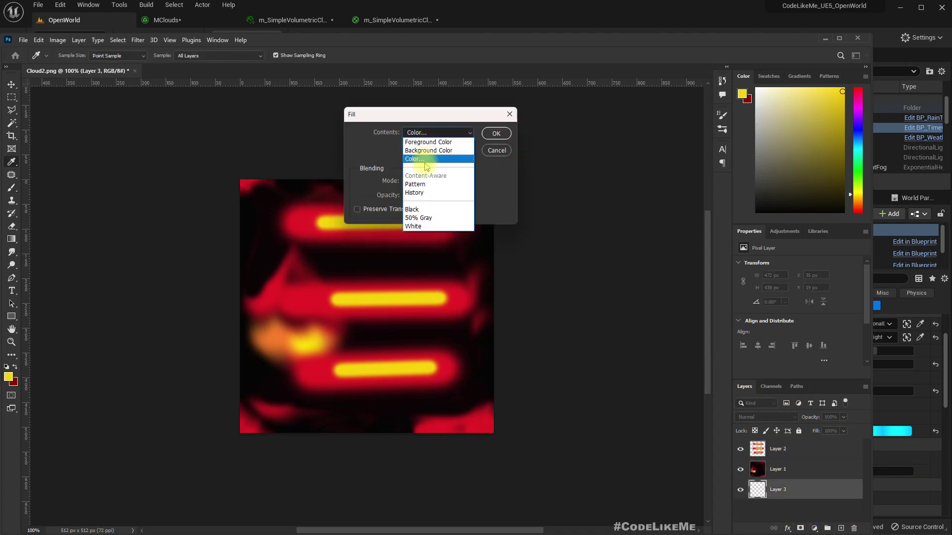
click(418, 211)
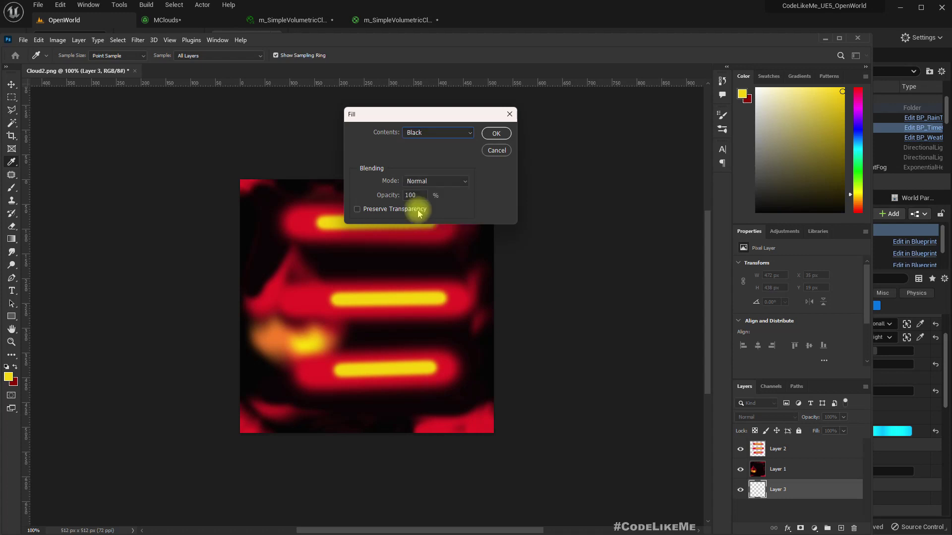
key(Return)
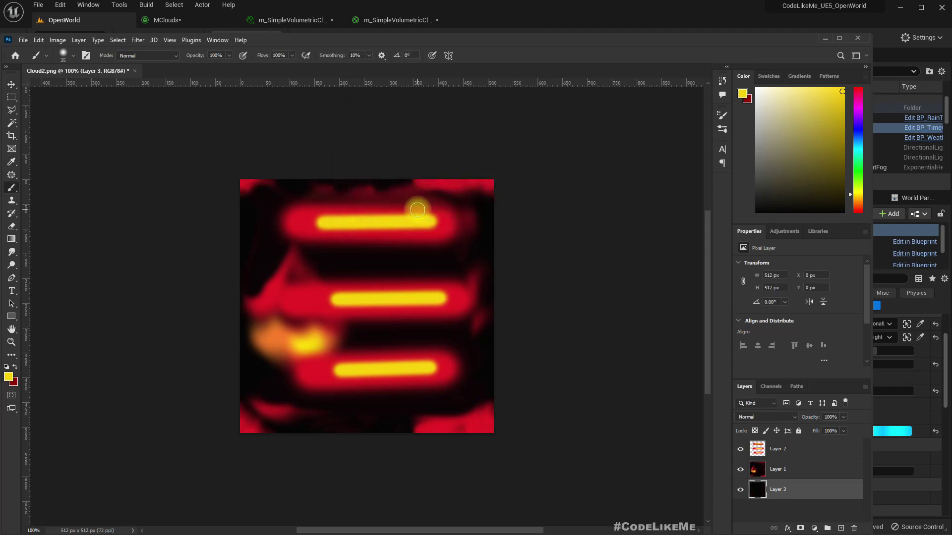
click(741, 470)
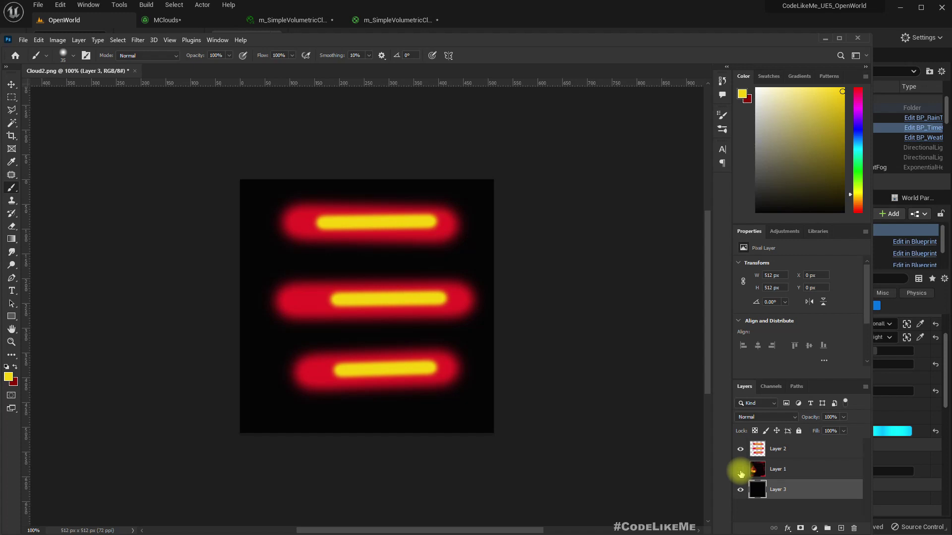
- Save the texture as a new Photoshop file named Cloud3.psd
key(ctrl+shift+s)
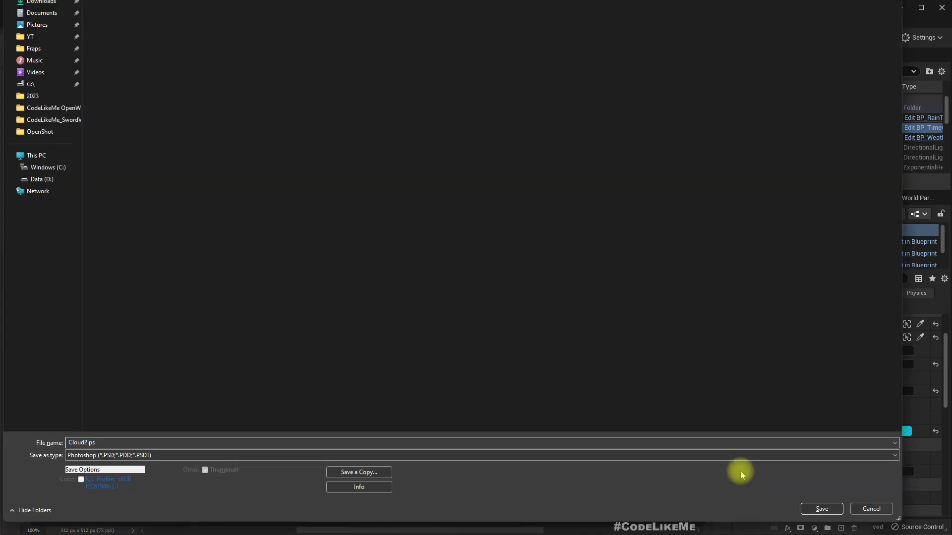
text(Cloud23)
key(Return)
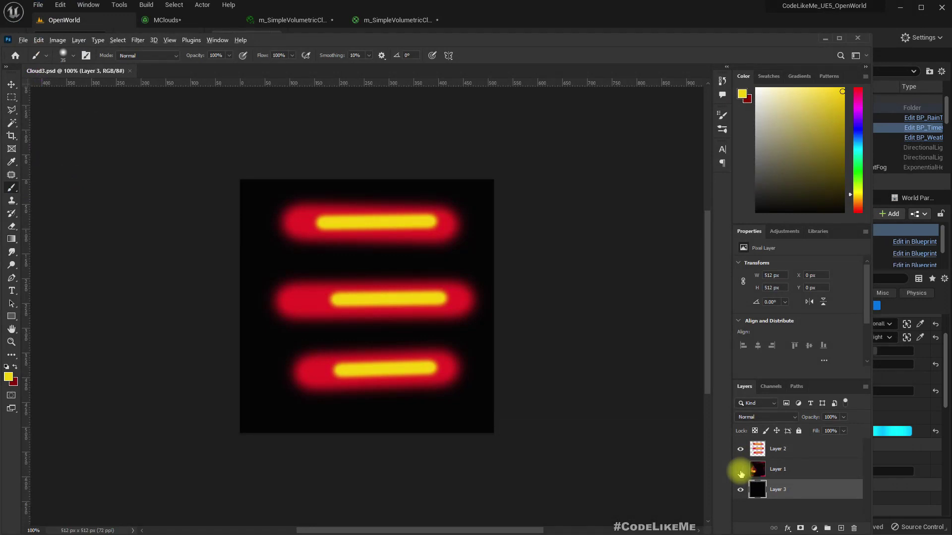
click(740, 470)
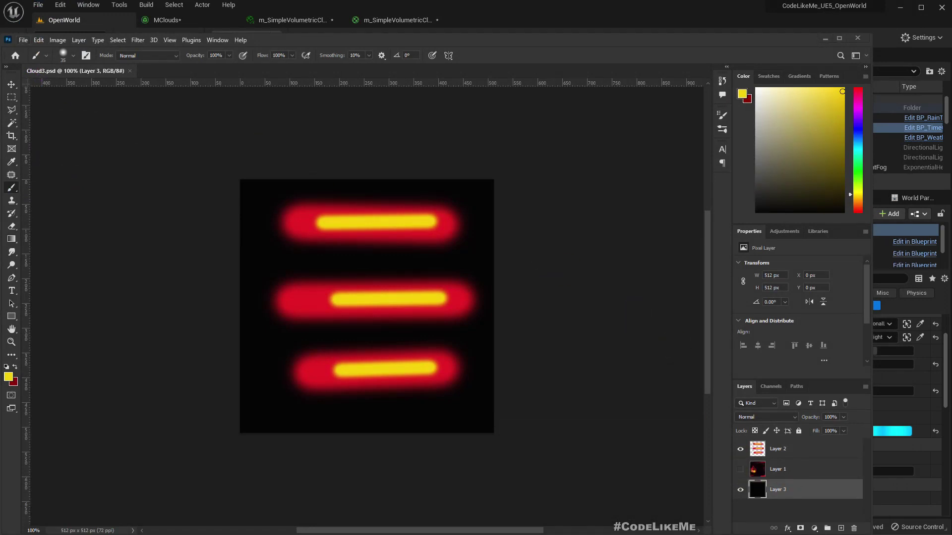
- Switch to Unreal Editor and import the Cloud3 texture into the Materials/Atmosphere folder
key(alt+Tab)
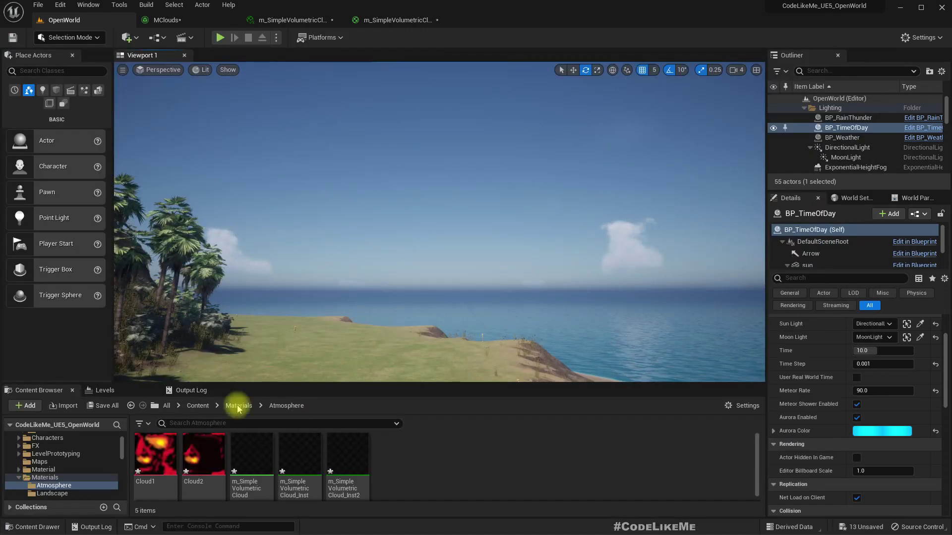
drag(457, 411, 436, 453)
click(407, 450)
- Assign the Cloud3 texture to the selected weather Texture Sample node in the m_SimpleVolumetricCloud material
right_drag(409, 196, 413, 161)
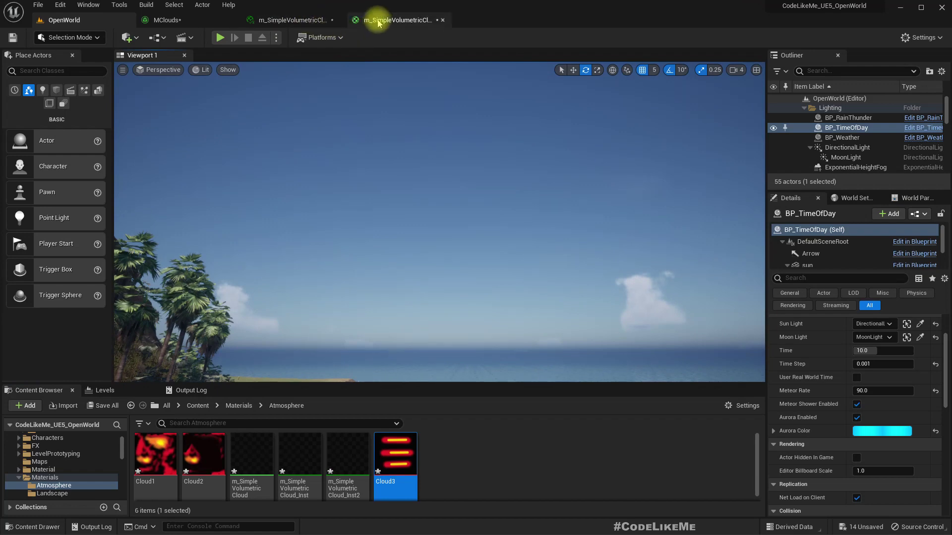
click(378, 23)
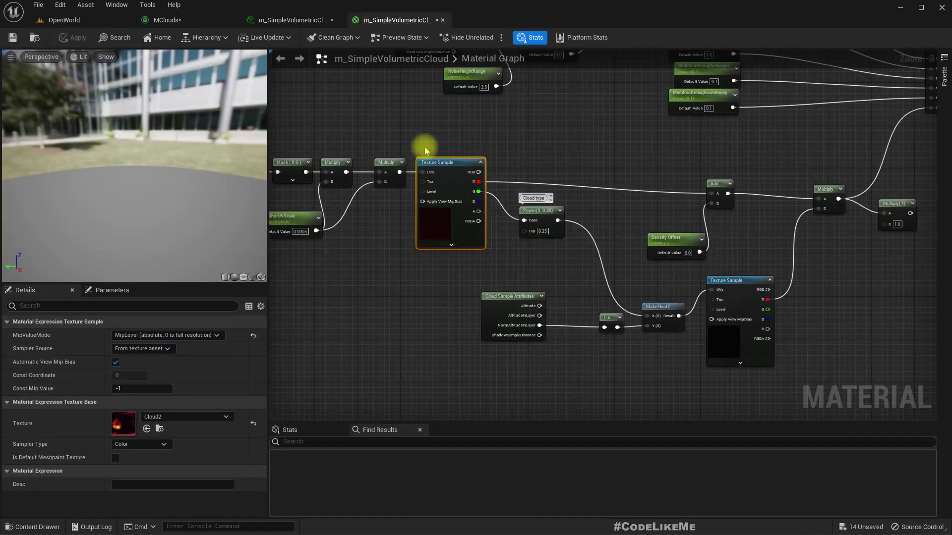
click(147, 430)
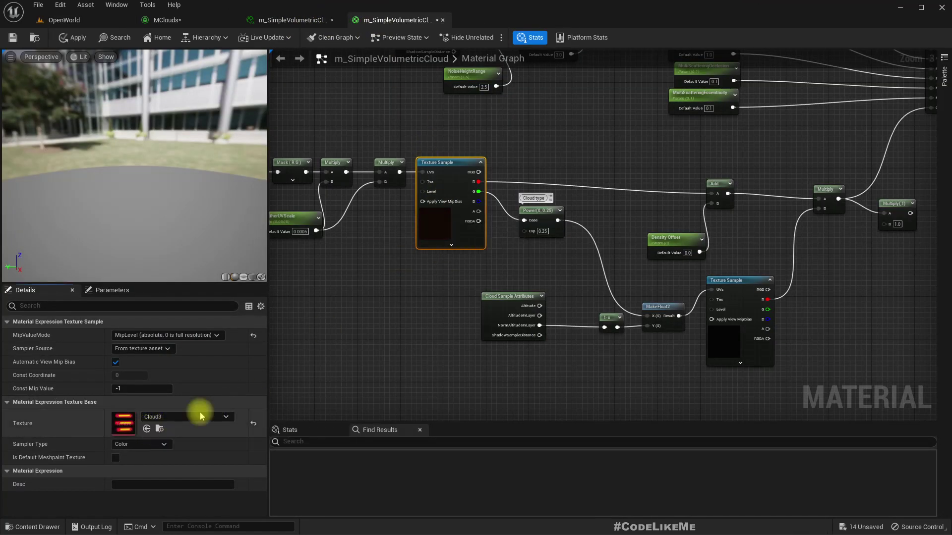
- Return to the OpenWorld level and examine the clouds over the sea from several directions
click(63, 20)
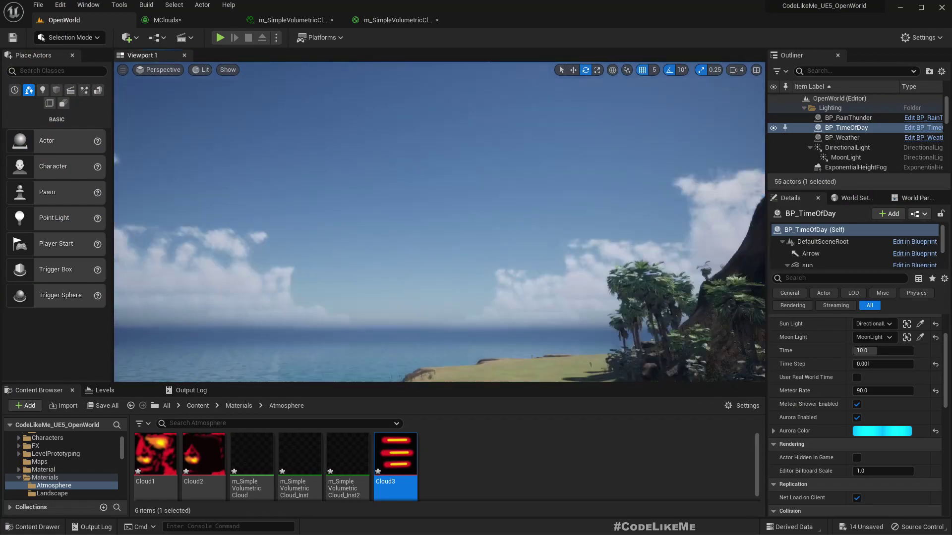
right_drag(439, 222, 384, 219)
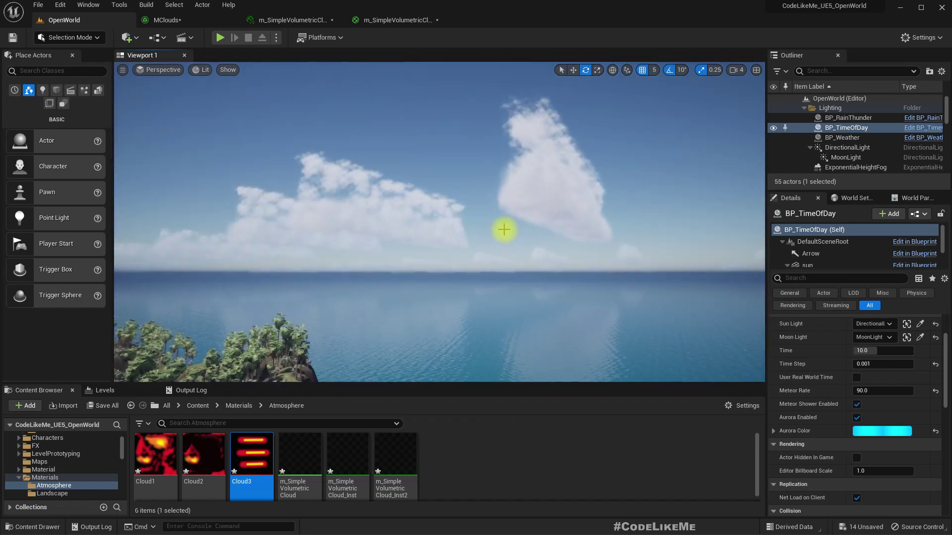
right_drag(503, 229, 506, 233)
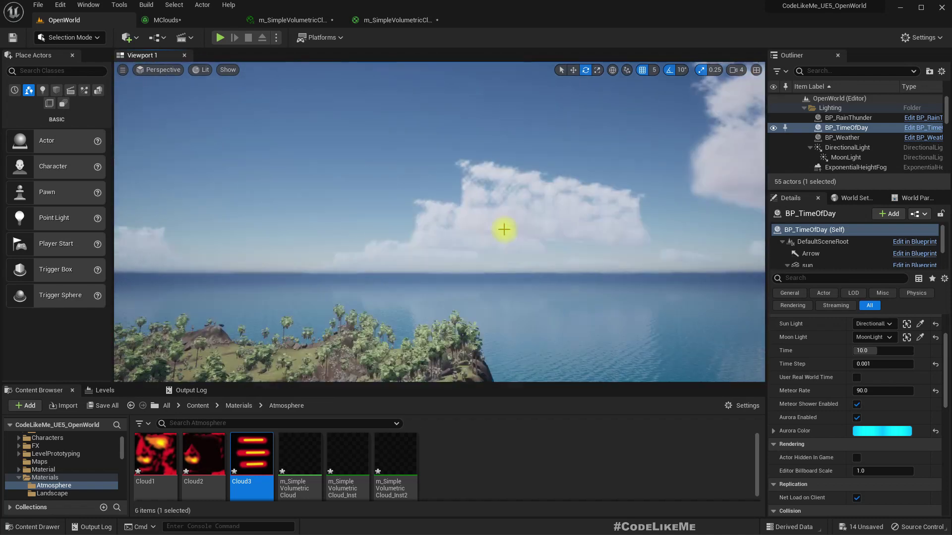
- Switch to Photoshop, hide Layer 2 and add a new empty layer above the black Layer 3
key(alt+Tab)
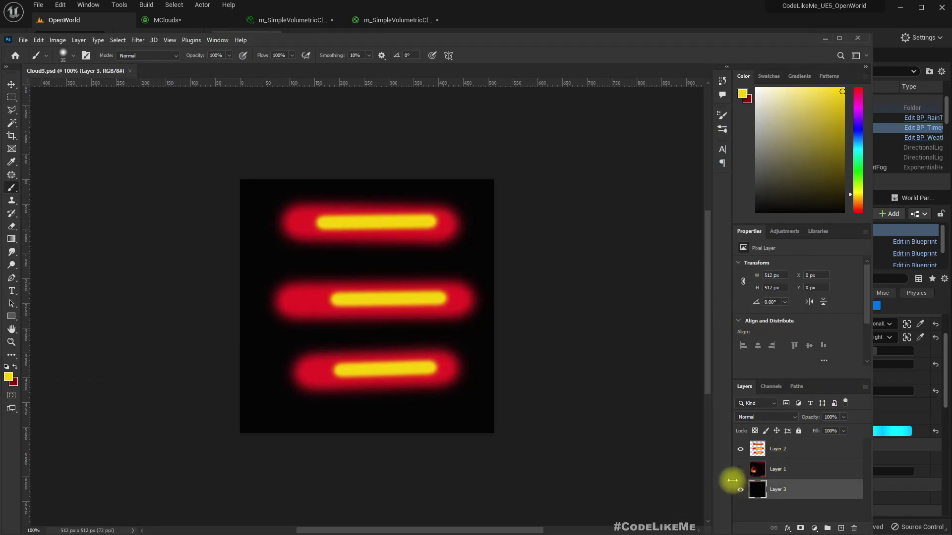
click(740, 450)
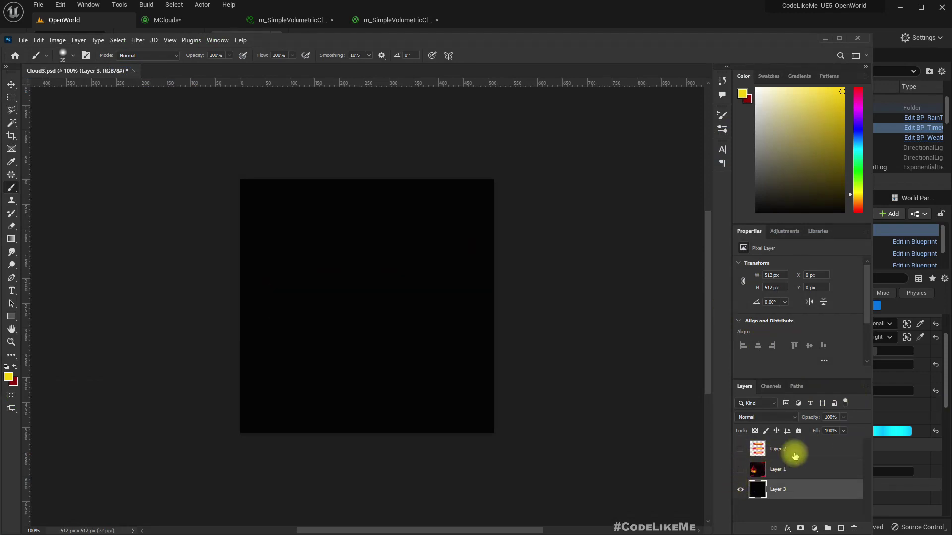
click(740, 450)
click(740, 450)
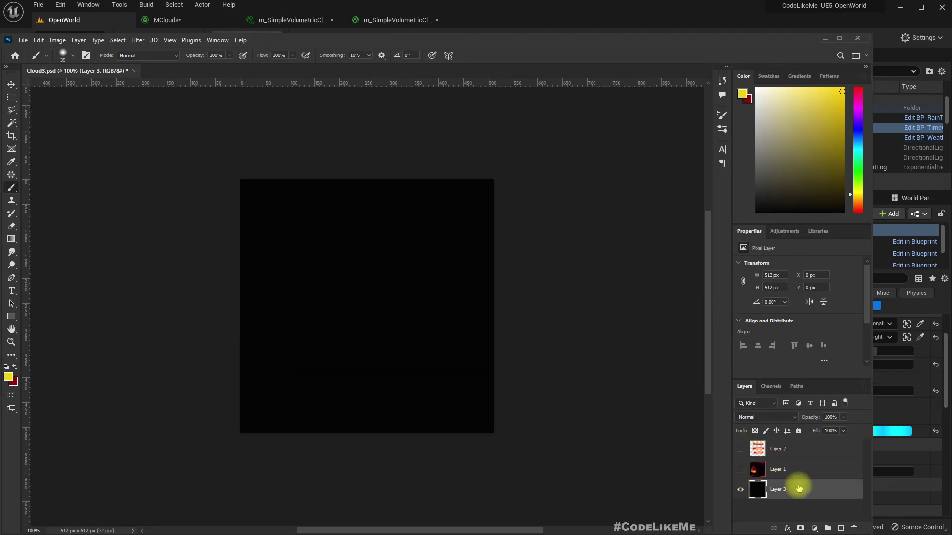
click(842, 528)
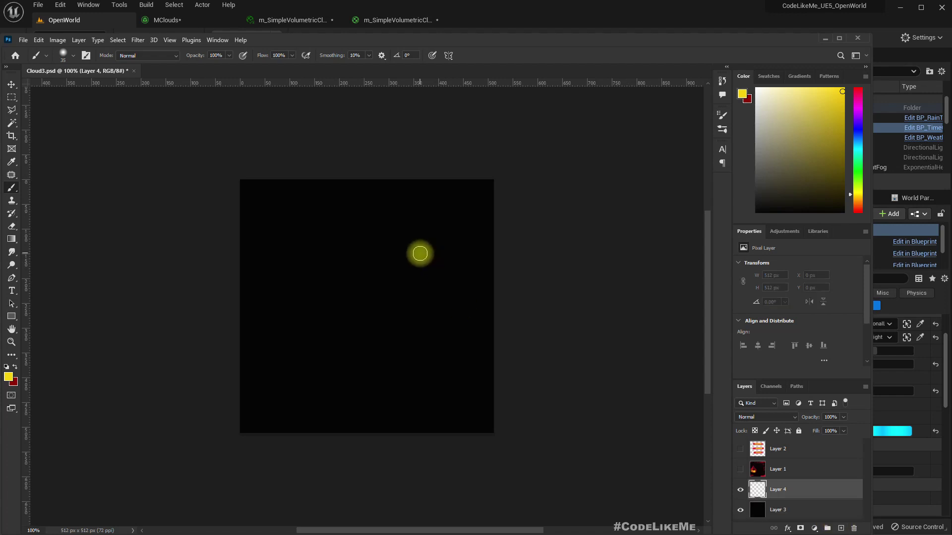
- Set the background colour to the red sampled from the lowest band on Layer 2, keeping that layer hidden after sampling
click(9, 377)
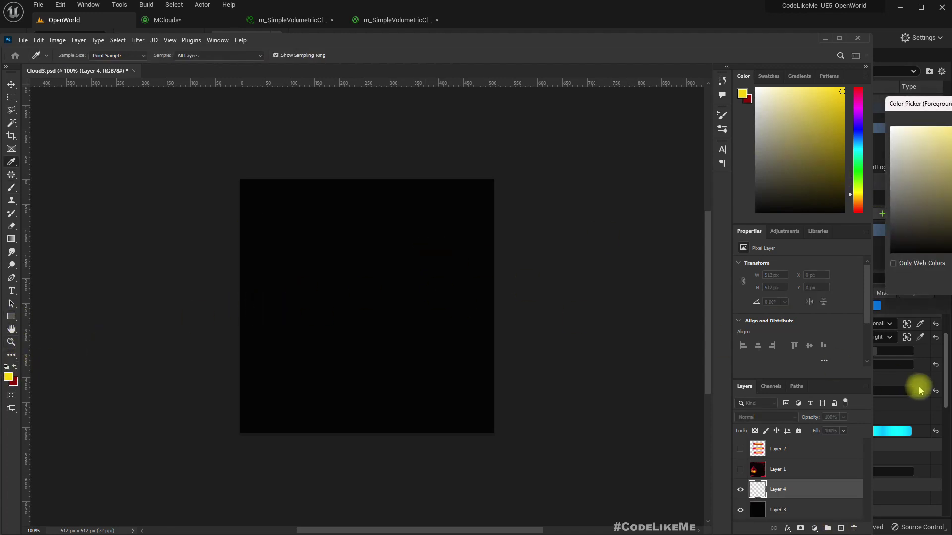
key(Escape)
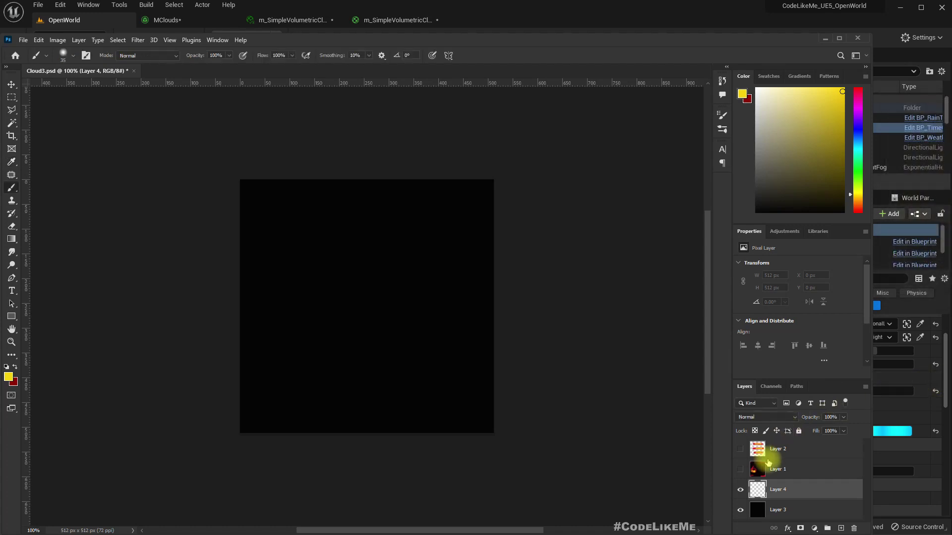
click(740, 449)
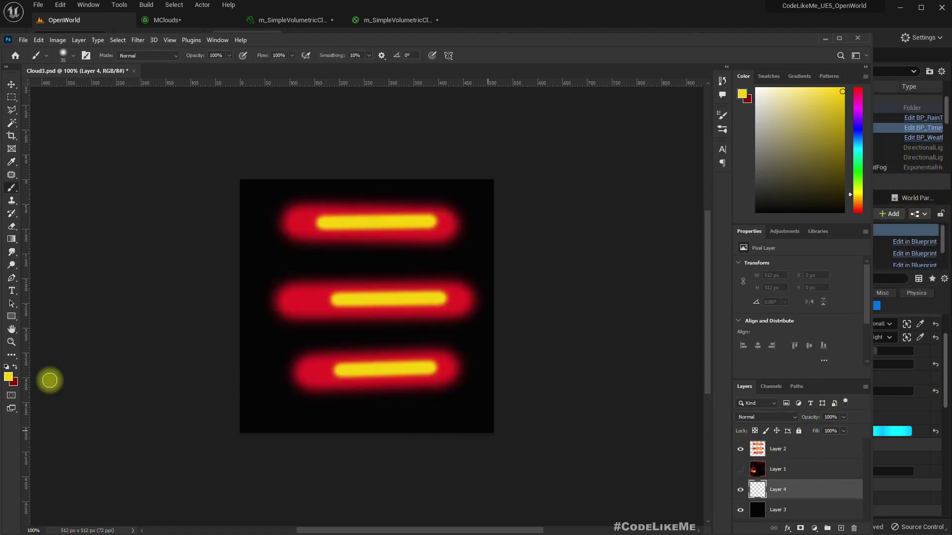
click(13, 385)
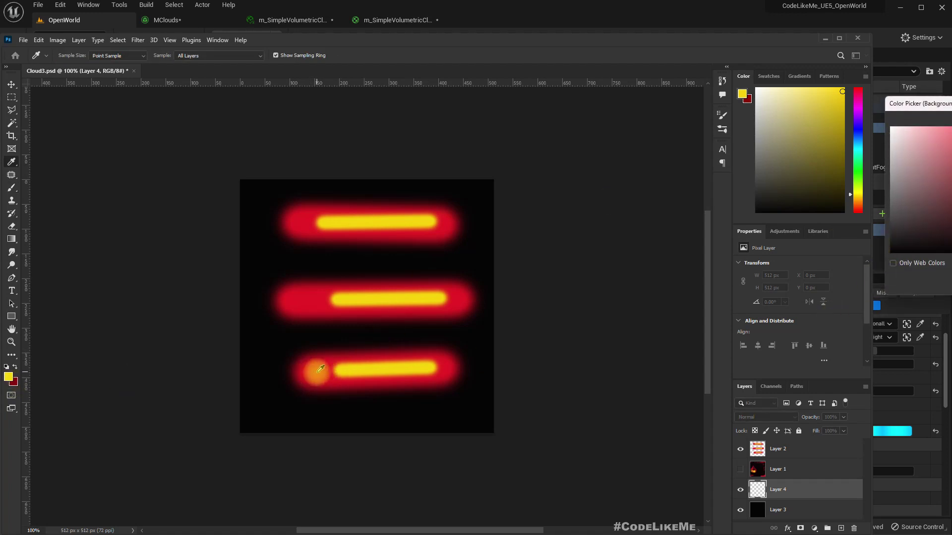
key(Return)
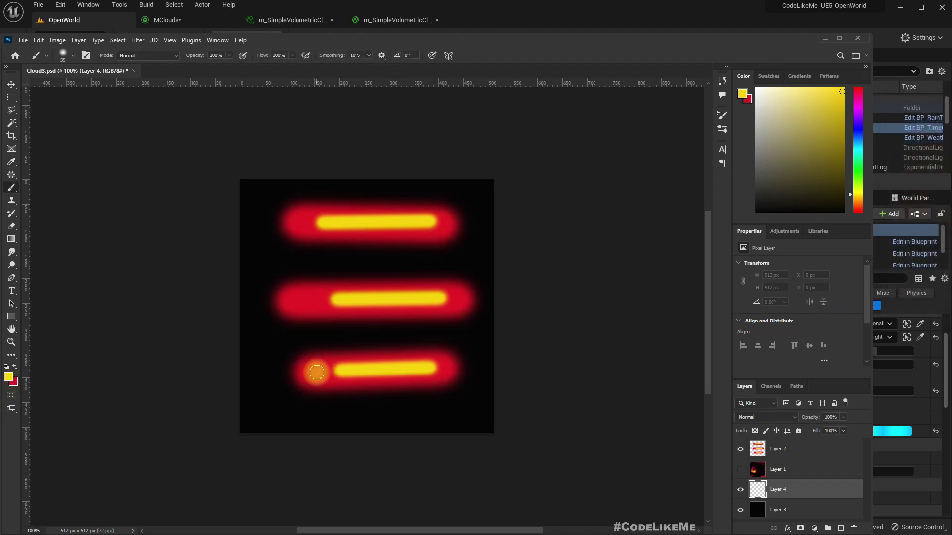
click(740, 449)
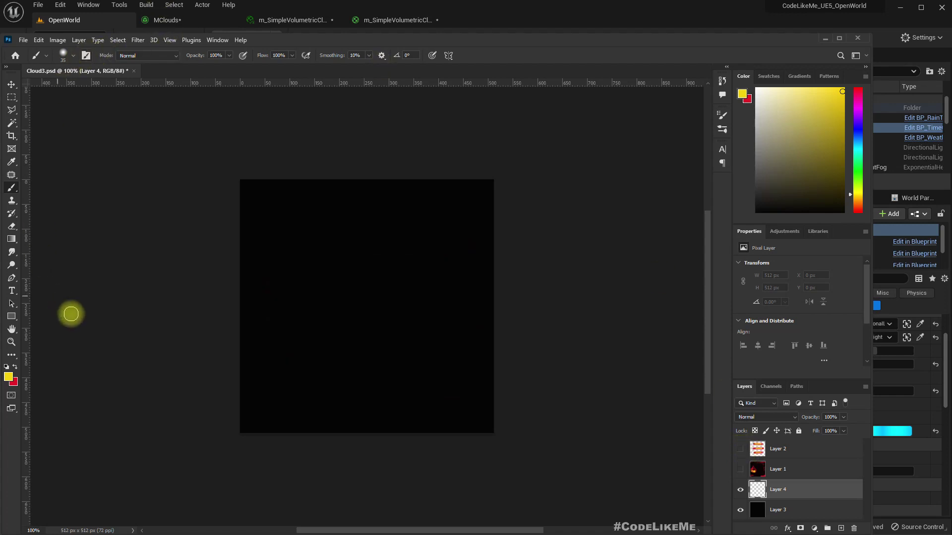
- Try a freehand yellow stroke on the new Layer 4 and undo it
drag(441, 246, 351, 302)
key(ctrl+z)
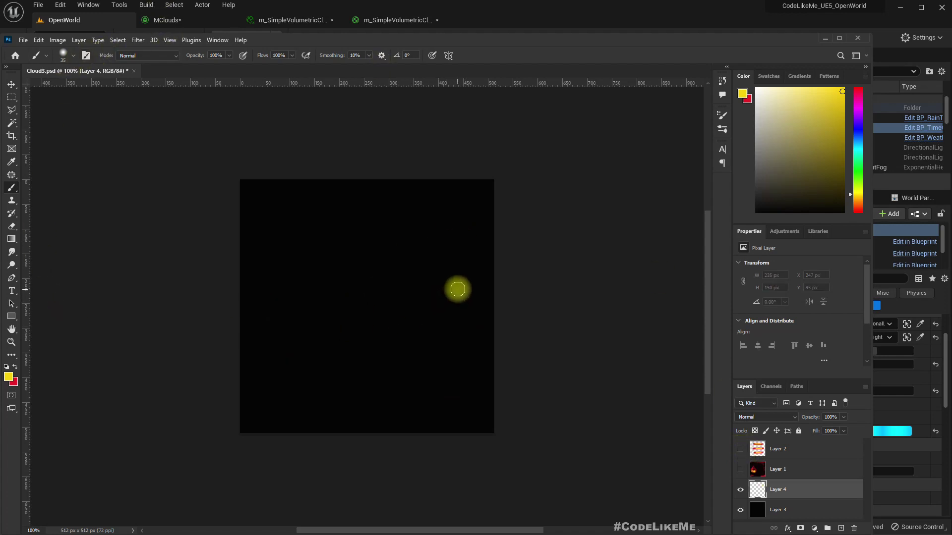
- Set the foreground colour to the red sampled from the flame shape on Layer 1, keeping that layer hidden after sampling
click(9, 377)
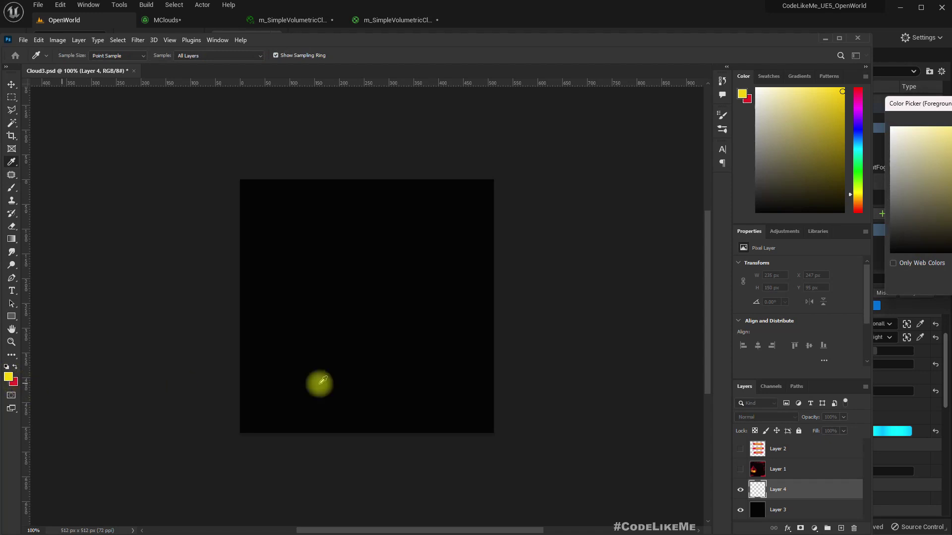
key(Escape)
click(740, 469)
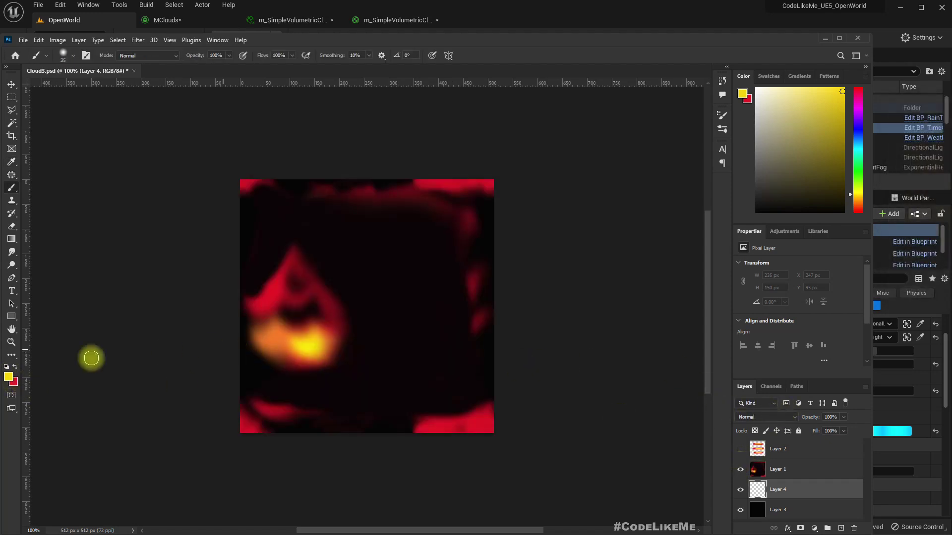
click(8, 377)
drag(332, 335, 276, 304)
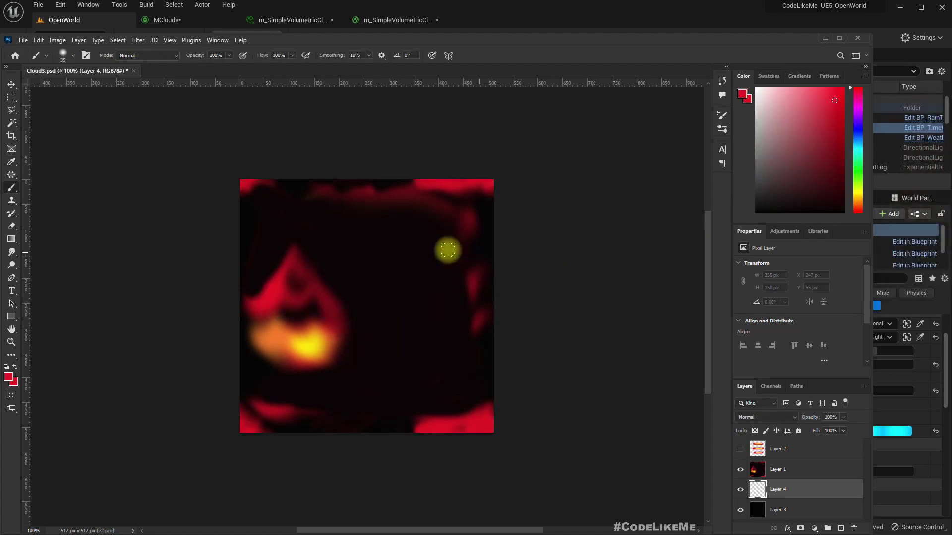
click(741, 470)
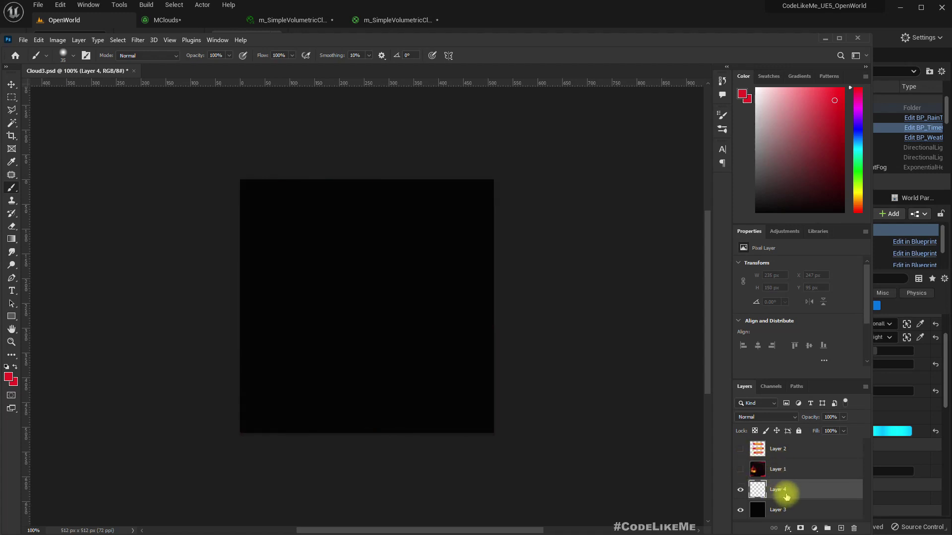
- Move Layer 4 to the top of the layer stack and paint five separate curved red strokes across it
drag(786, 493, 798, 447)
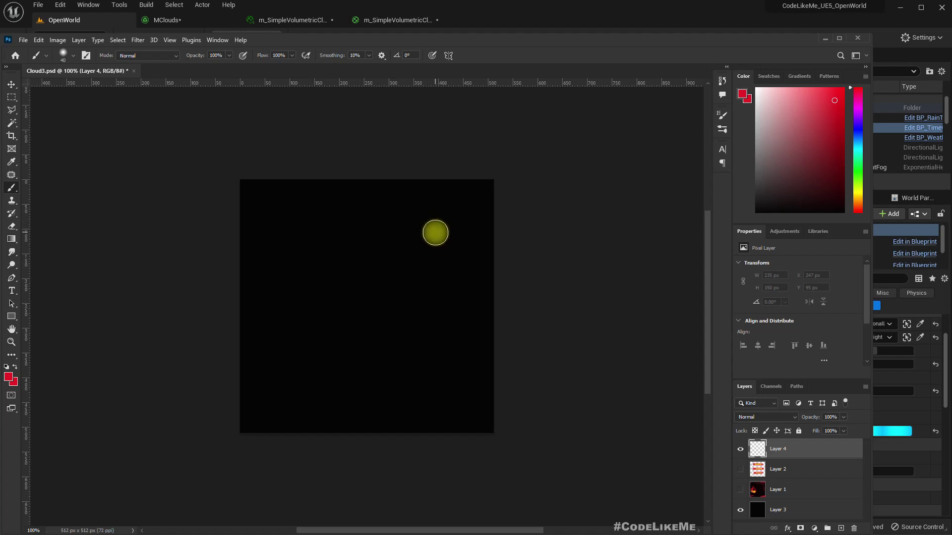
drag(416, 229, 356, 241)
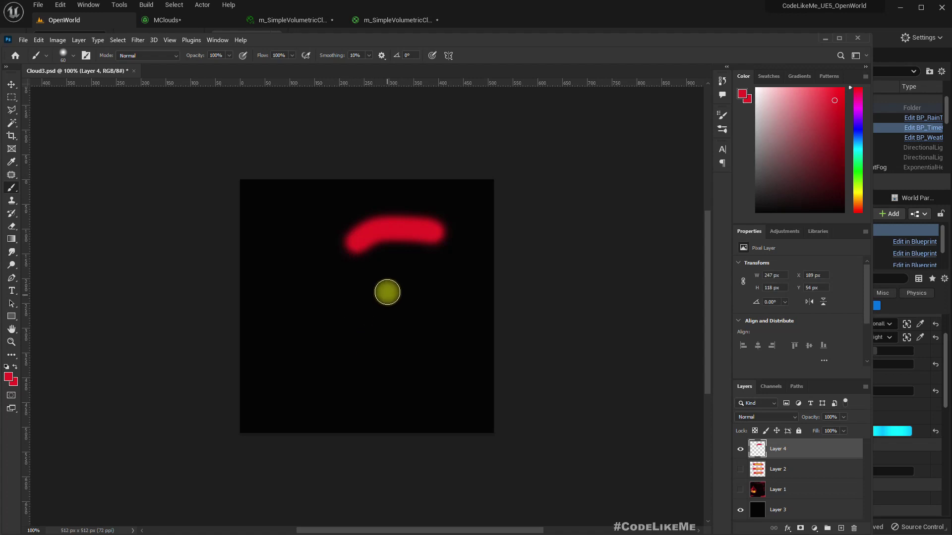
drag(387, 284, 289, 287)
drag(288, 369, 374, 388)
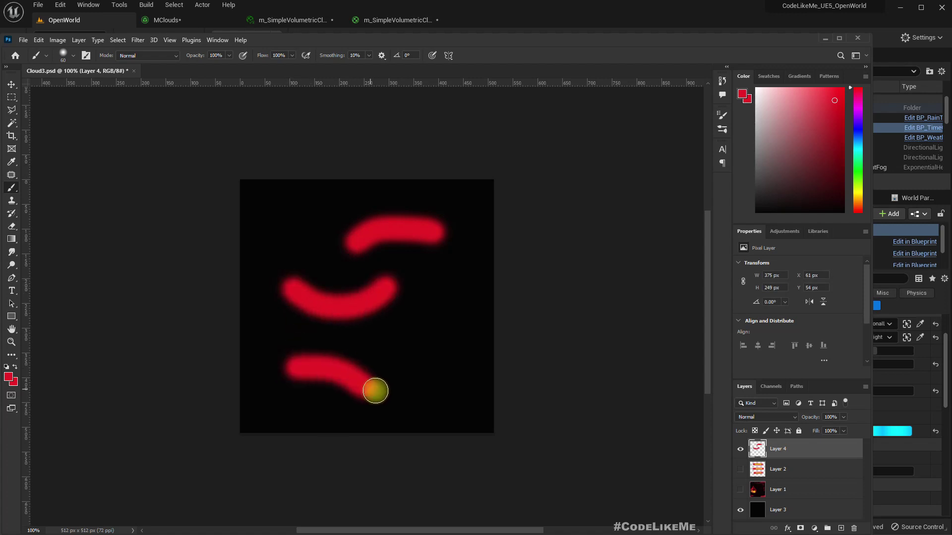
mouse_move(451, 299)
mouse_down()
mouse_move(457, 384)
mouse_move(420, 394)
mouse_up()
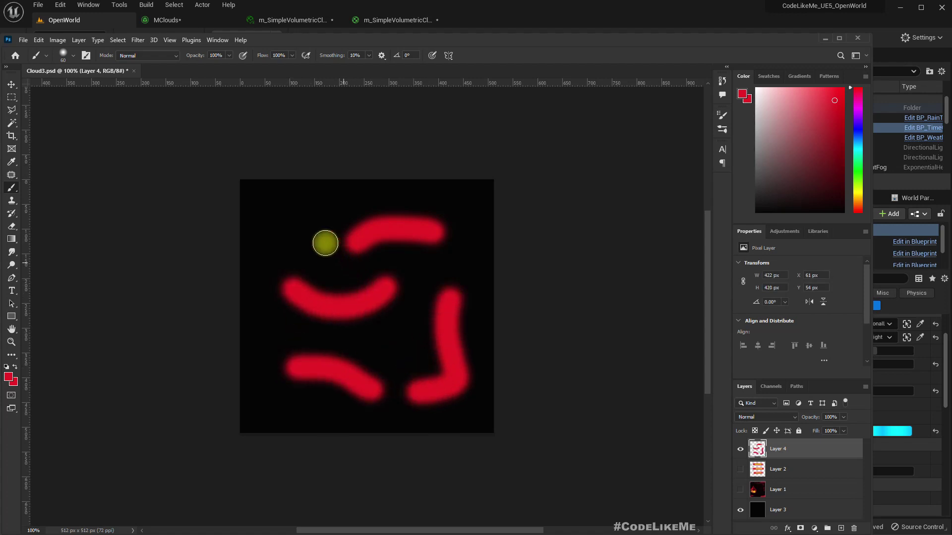
drag(307, 206, 273, 232)
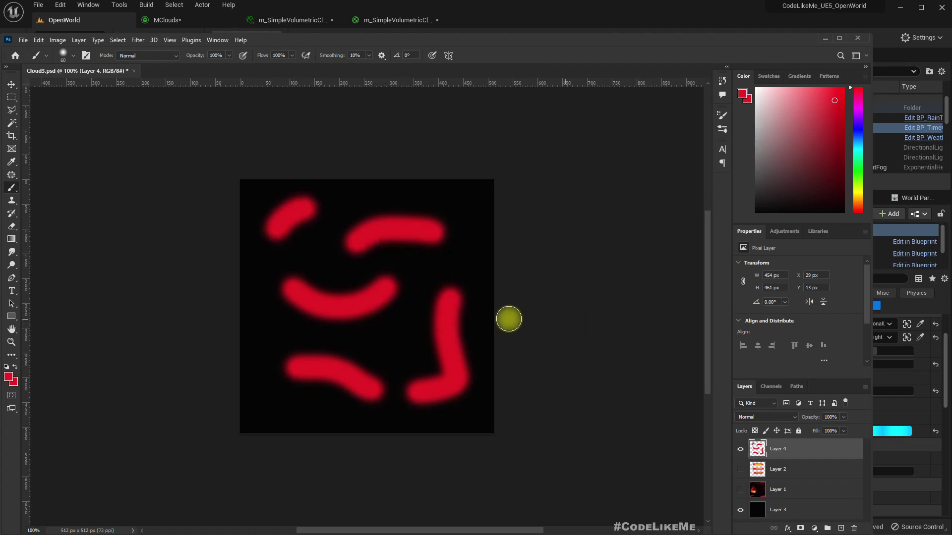
- Reduce the brush size to 20 and set the foreground colour to the yellow of Layer 2's middle band, hiding that layer after sampling
key(bracketleft)
key(bracketleft)
key(bracketleft)
key(bracketleft)
key(bracketleft)
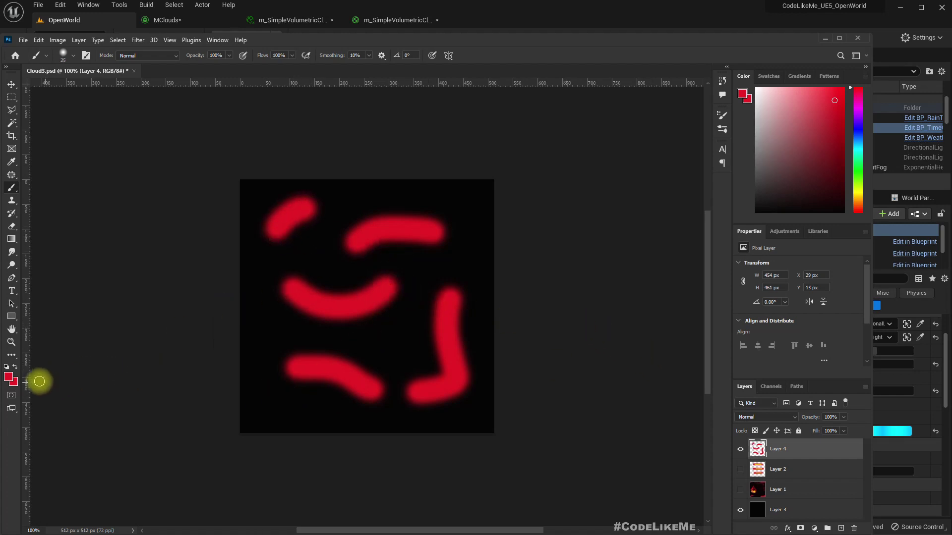
click(742, 470)
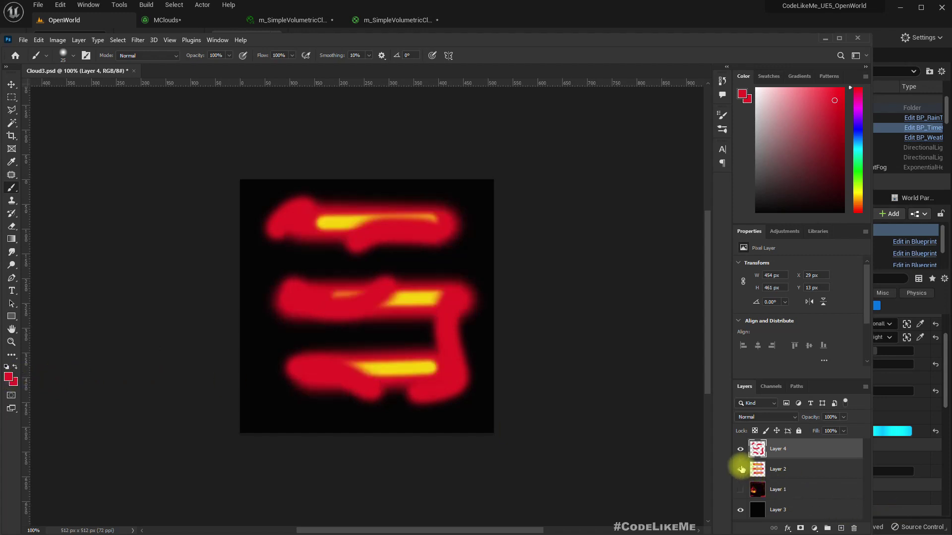
click(8, 376)
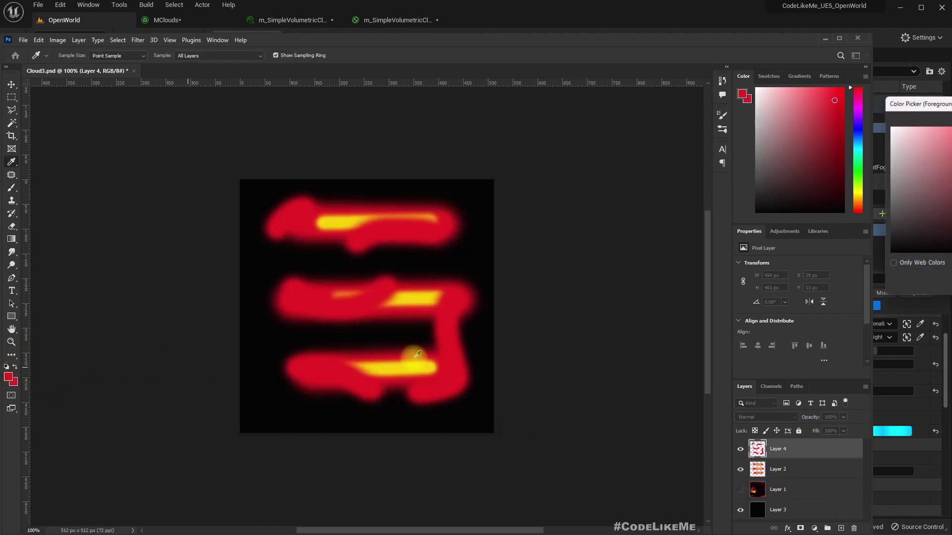
click(410, 300)
key(Return)
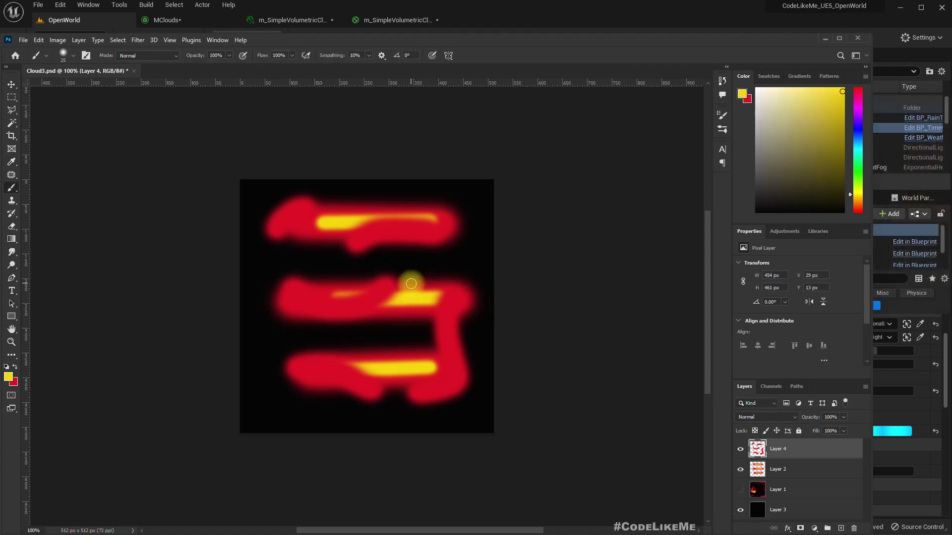
key(bracketleft)
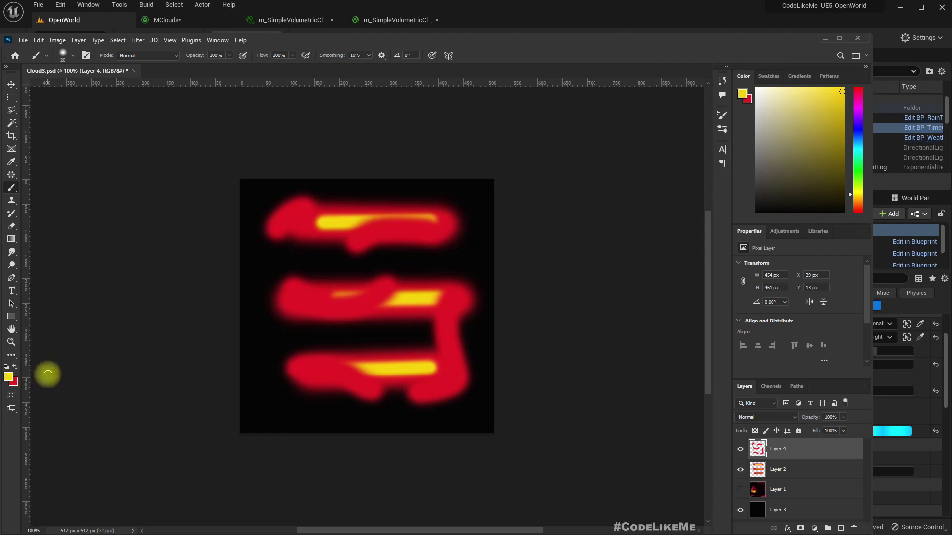
click(739, 471)
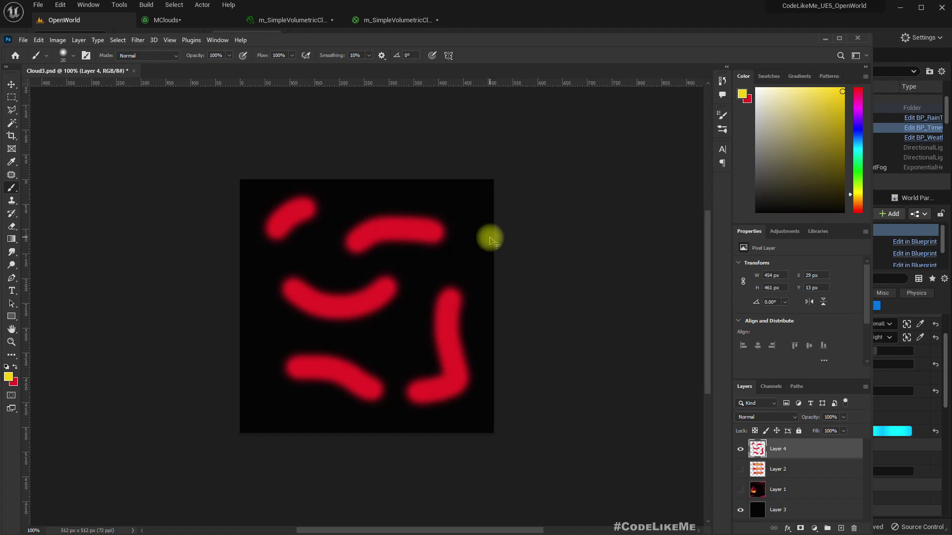
- Save the document as Cloud4.psd and import it into the Atmosphere content folder in Unreal Engine
key(ctrl+shift+s)
key(BackSpace)
key(BackSpace)
key(BackSpace)
key(BackSpace)
key(BackSpace)
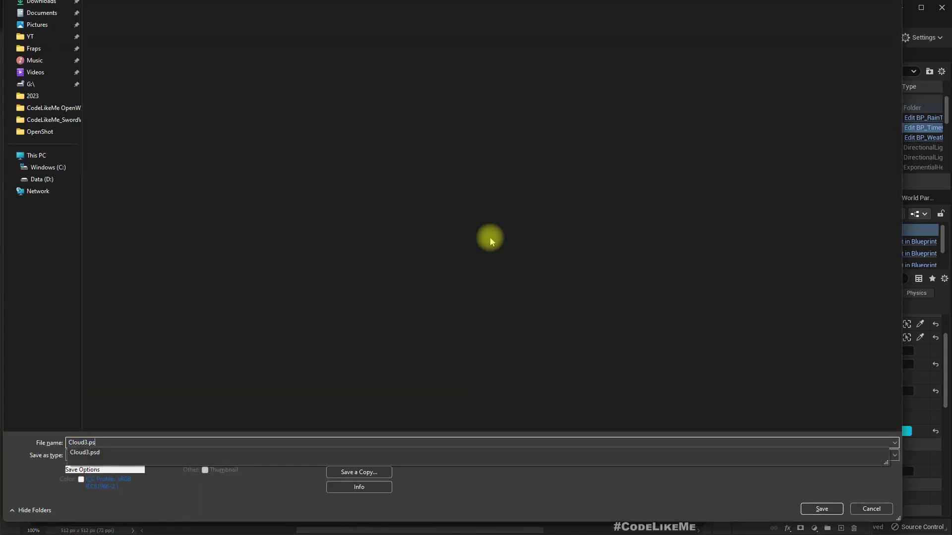
key(Escape)
key(Escape)
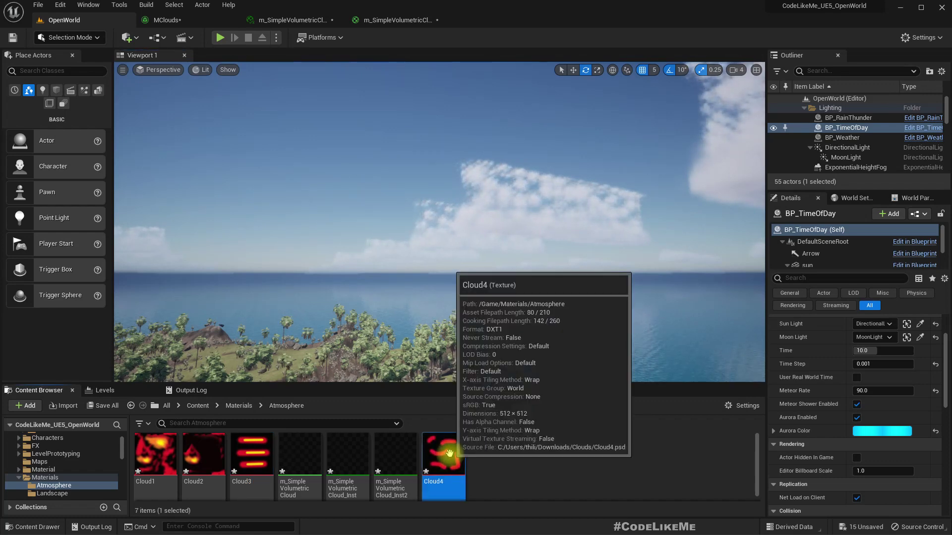
- Assign the Cloud4 texture to the weather Texture Sample in m_SimpleVolumetricCloud and apply the material
click(292, 20)
click(355, 20)
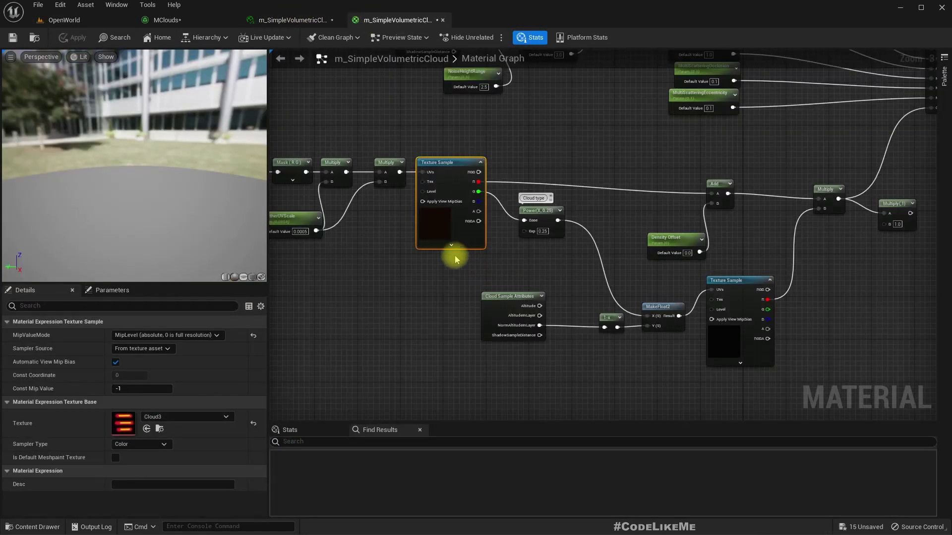
click(147, 429)
click(147, 428)
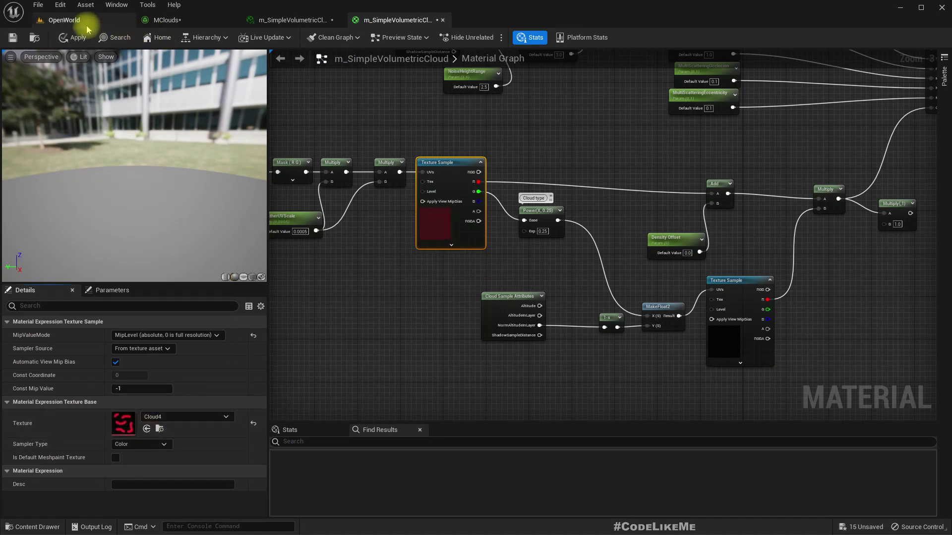
- Examine the sky around the island in the OpenWorld level and compare it with the strokes painted in Photoshop
click(63, 19)
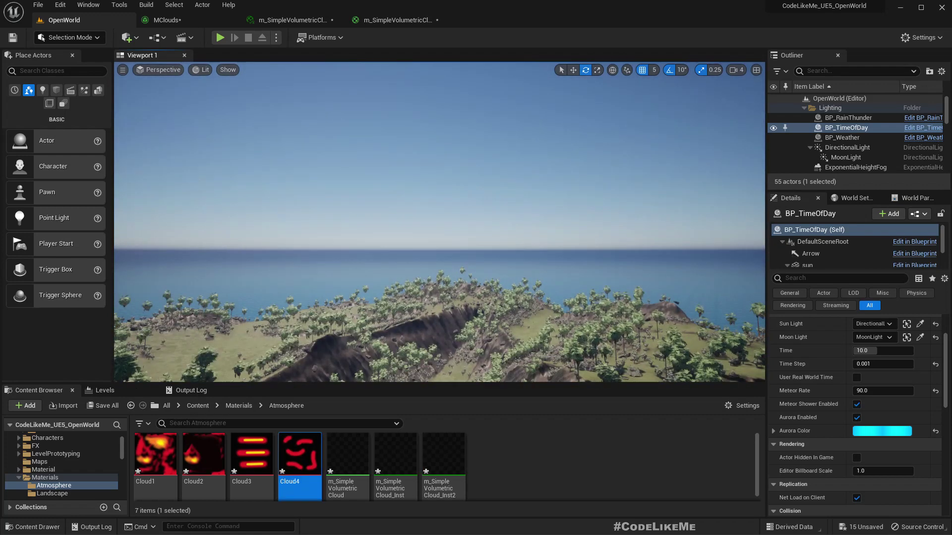
right_drag(439, 222, 517, 208)
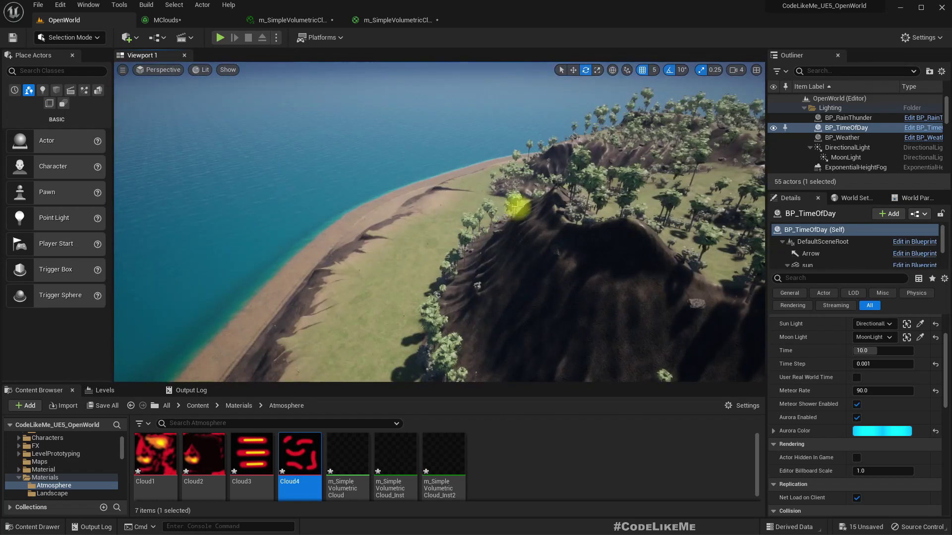
right_drag(476, 181, 476, 105)
mouse_move(427, 259)
right_down()
mouse_move(427, 297)
mouse_move(426, 259)
right_up()
key(alt+Tab)
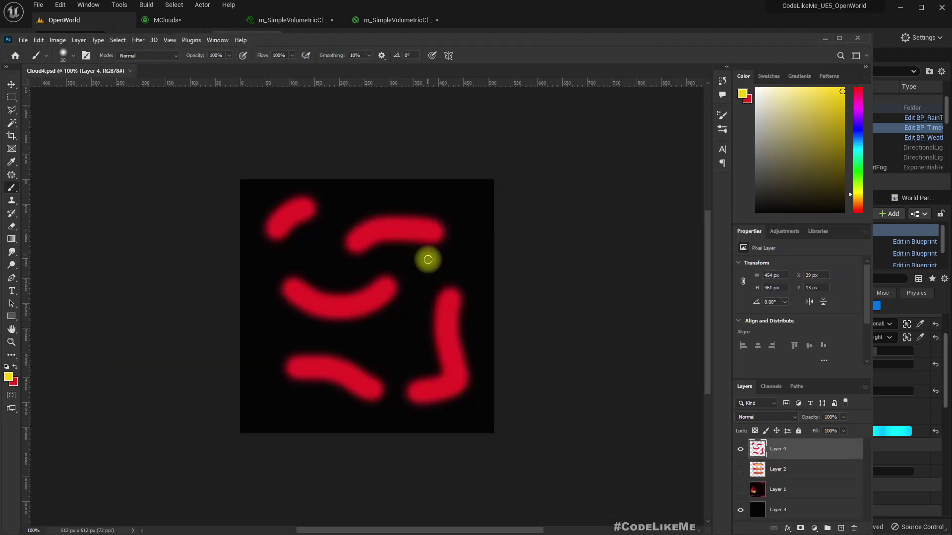
key(alt+Tab)
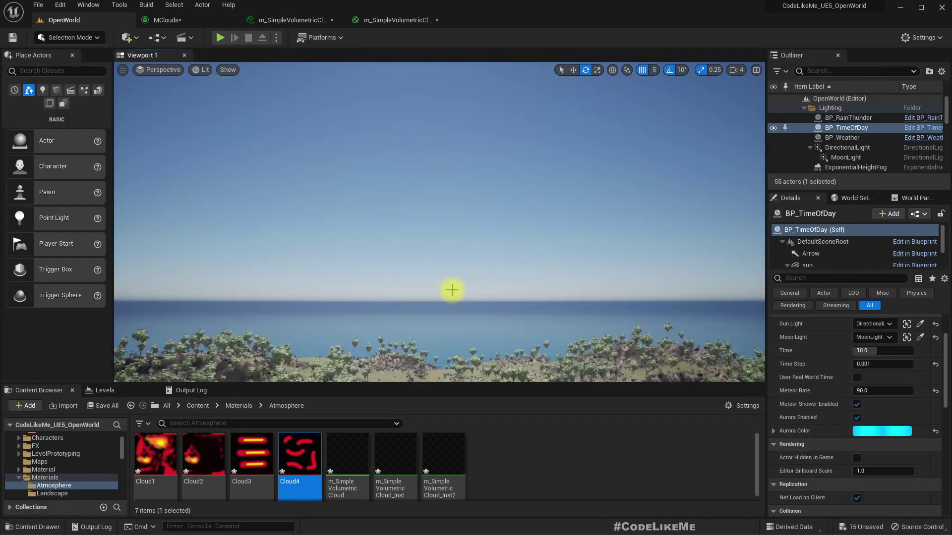
- Set the Density Offset to 0.0 in the cloud material instance and inspect the clouds in the OpenWorld level
click(412, 20)
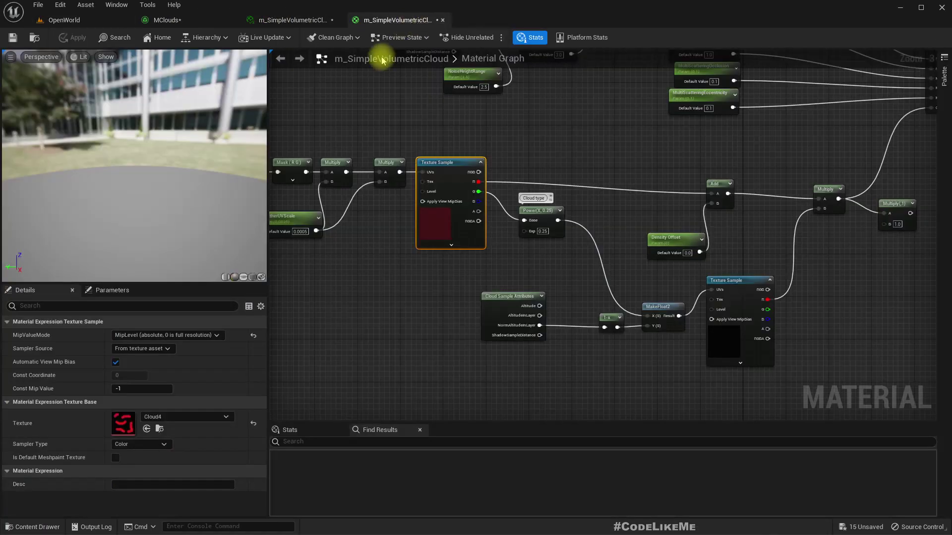
click(260, 18)
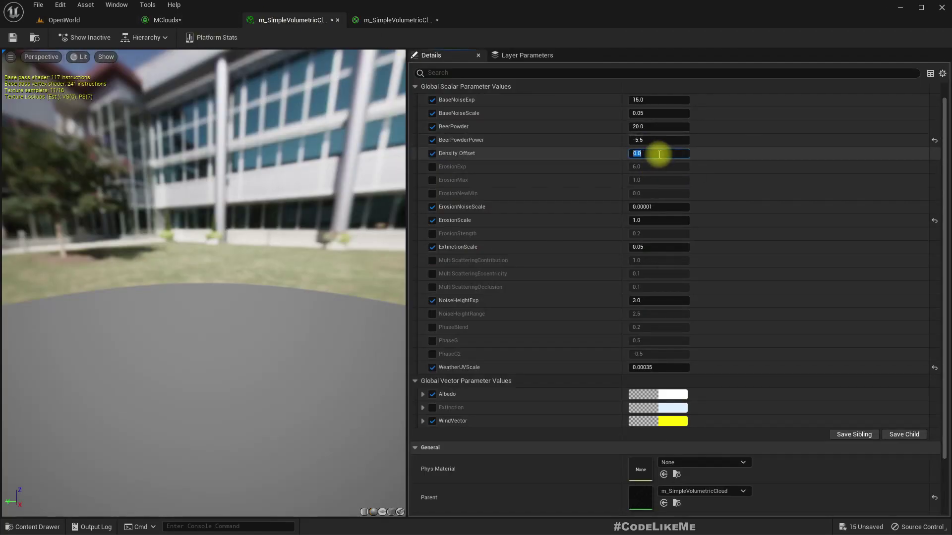
click(63, 20)
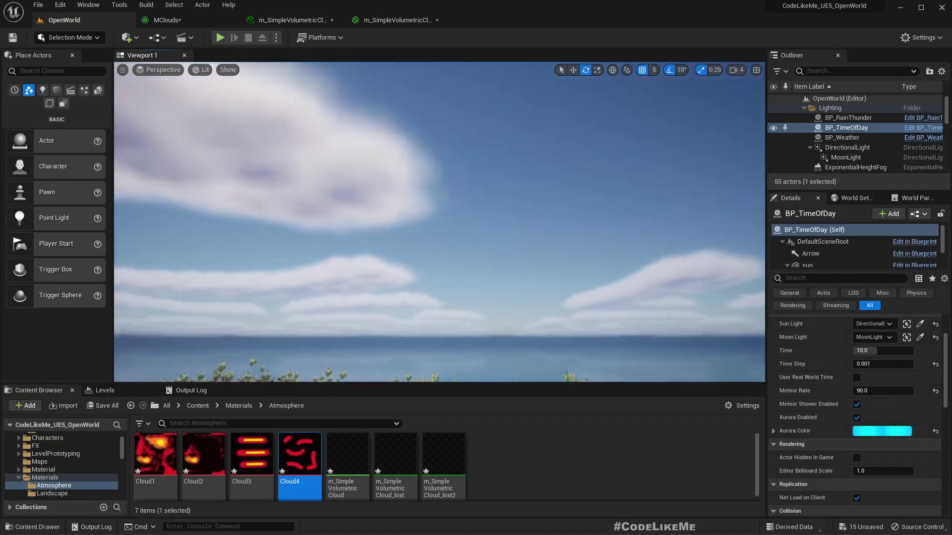
right_drag(439, 222, 350, 234)
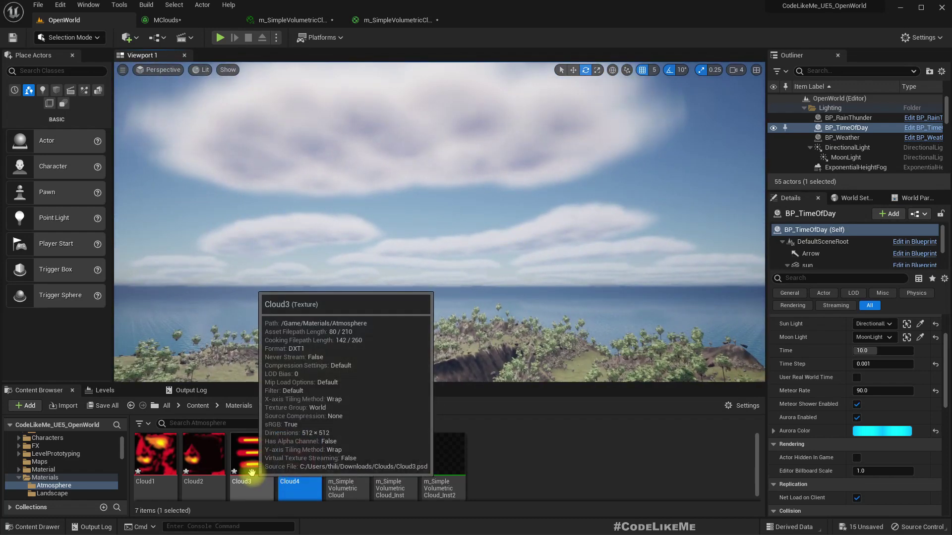
- Switch the weather Texture Sample to the Cloud3 texture, apply the material and view the clouds in the level for comparison
click(256, 448)
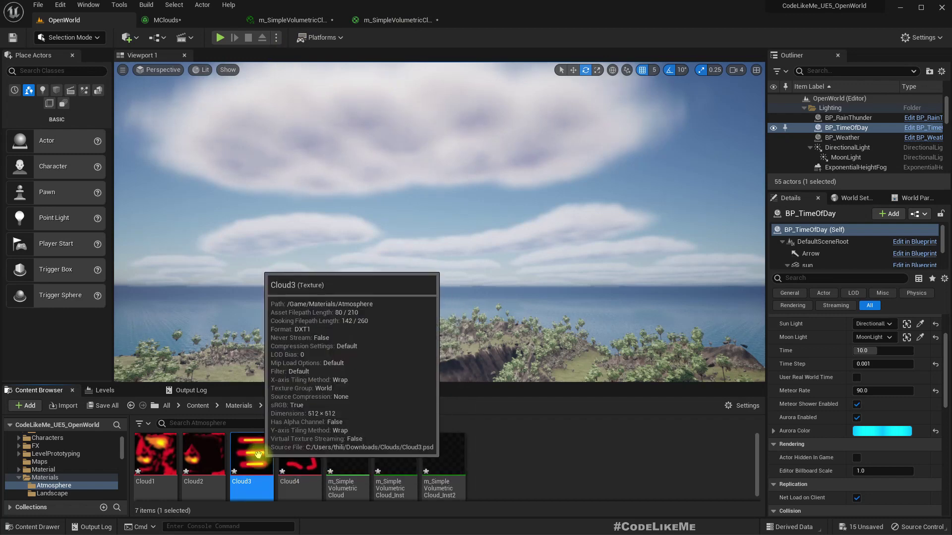
click(379, 20)
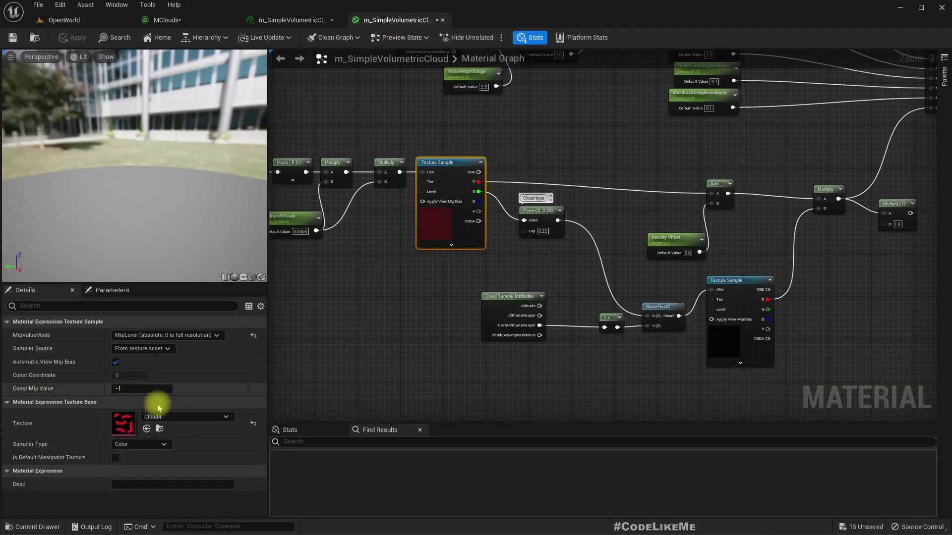
click(146, 430)
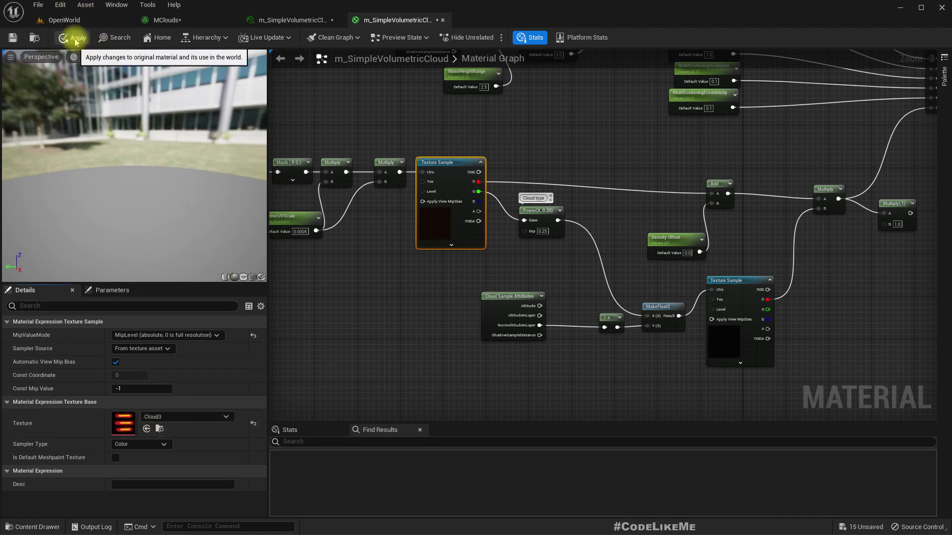
click(72, 23)
mouse_move(433, 223)
right_down()
mouse_move(412, 198)
mouse_move(446, 258)
mouse_move(565, 223)
mouse_move(664, 238)
mouse_move(433, 224)
right_up()
- Assign the Cloud4 texture back to the weather Texture Sample, apply the material and inspect the clouds over the sea
click(297, 445)
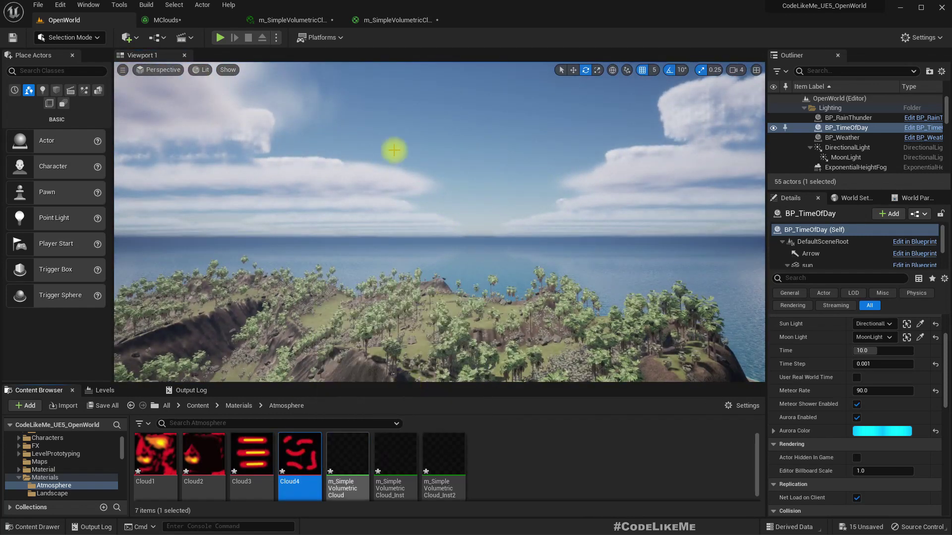
right_drag(450, 186, 337, 169)
right_drag(392, 219, 377, 217)
click(391, 20)
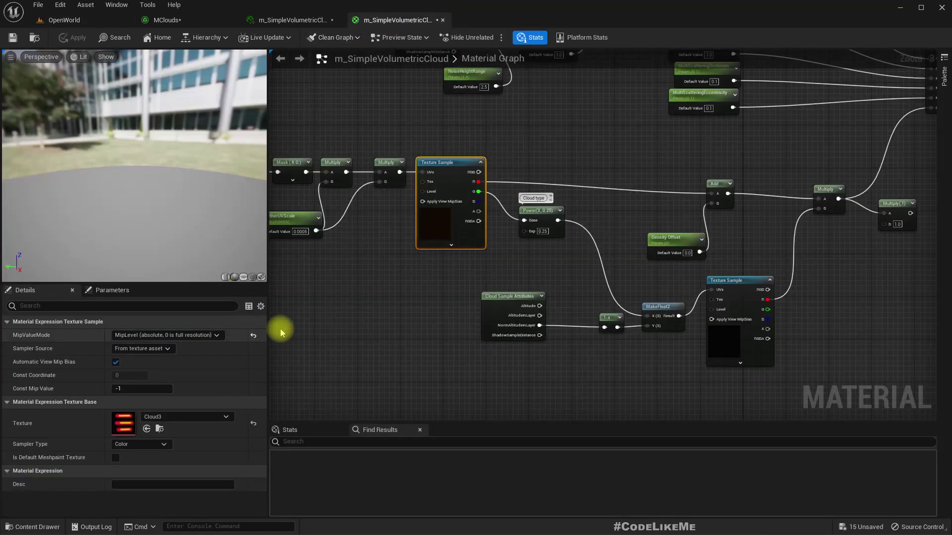
click(146, 429)
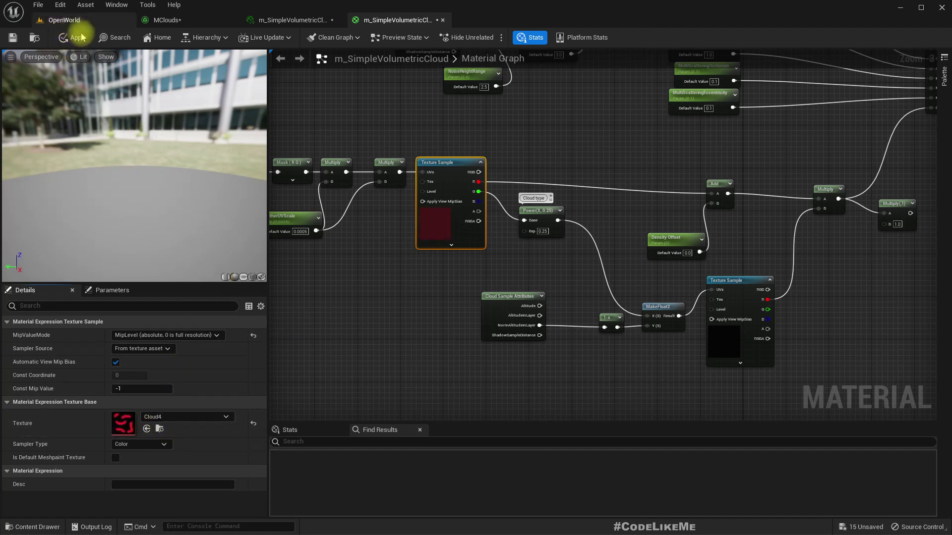
click(65, 20)
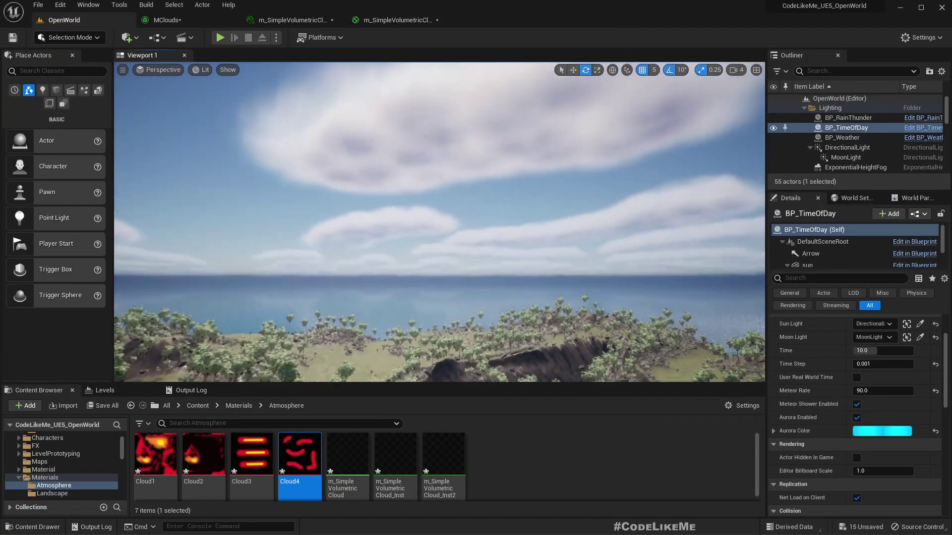
right_drag(439, 221, 649, 268)
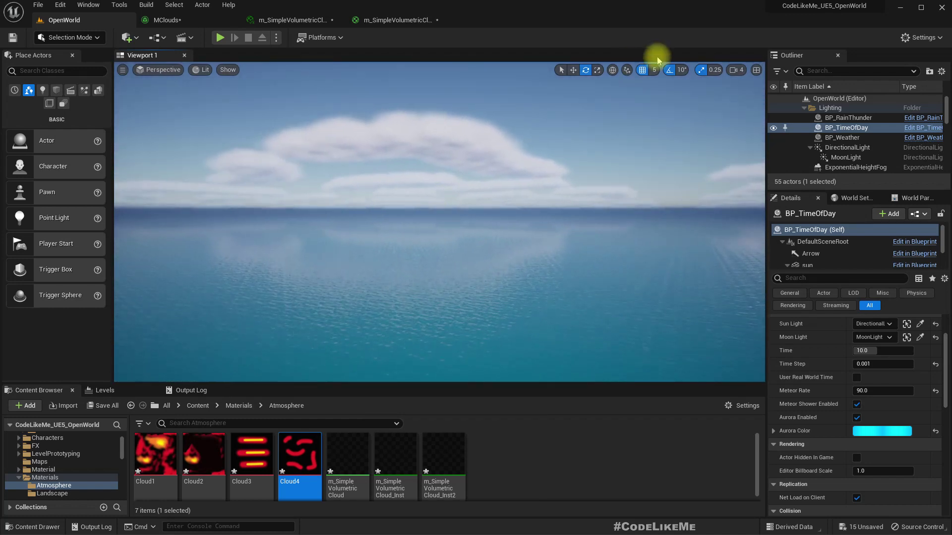
- Raise the viewport camera speed to 7 and inspect the clouds from the island's grass field and palm trees
click(744, 71)
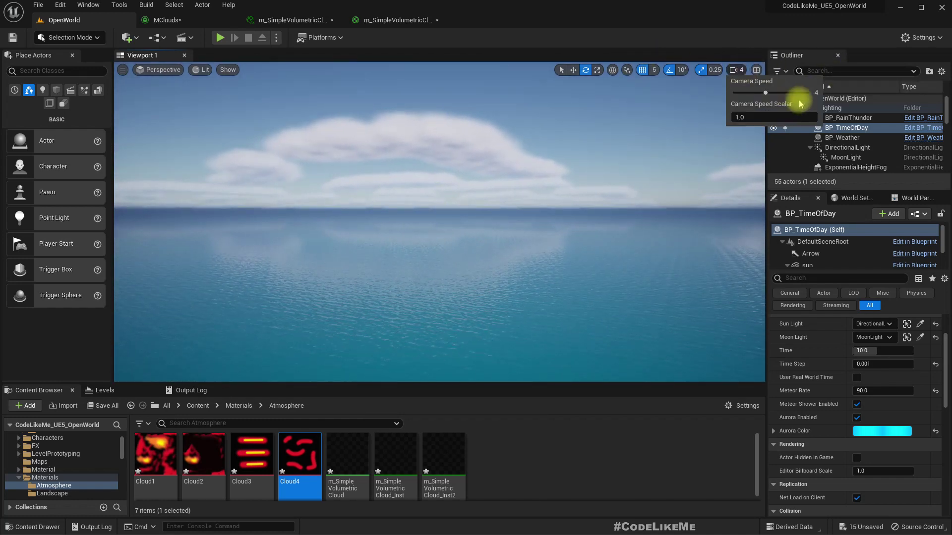
mouse_move(562, 196)
right_down()
mouse_move(463, 196)
mouse_move(470, 168)
mouse_move(461, 183)
mouse_move(469, 191)
mouse_move(556, 192)
right_up()
key(e)
right_drag(477, 234, 477, 234)
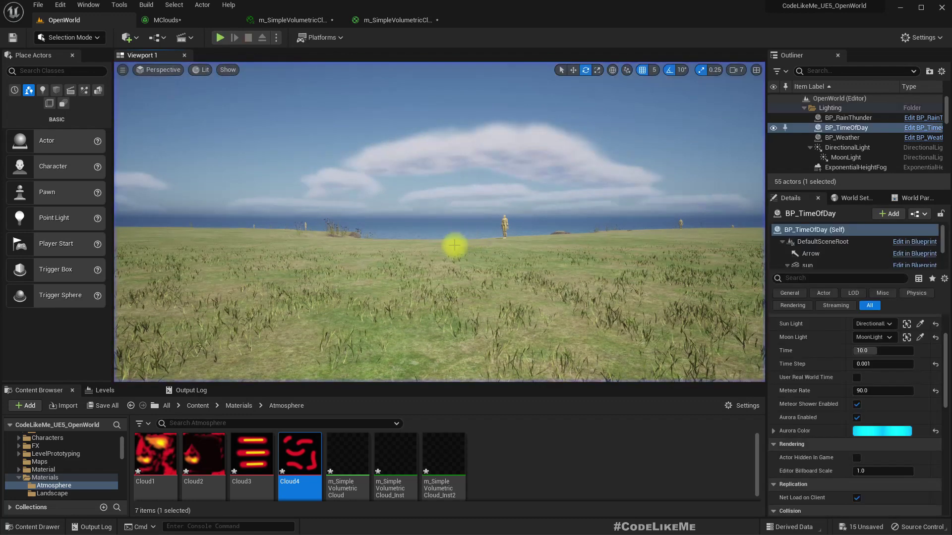
right_drag(453, 245, 453, 247)
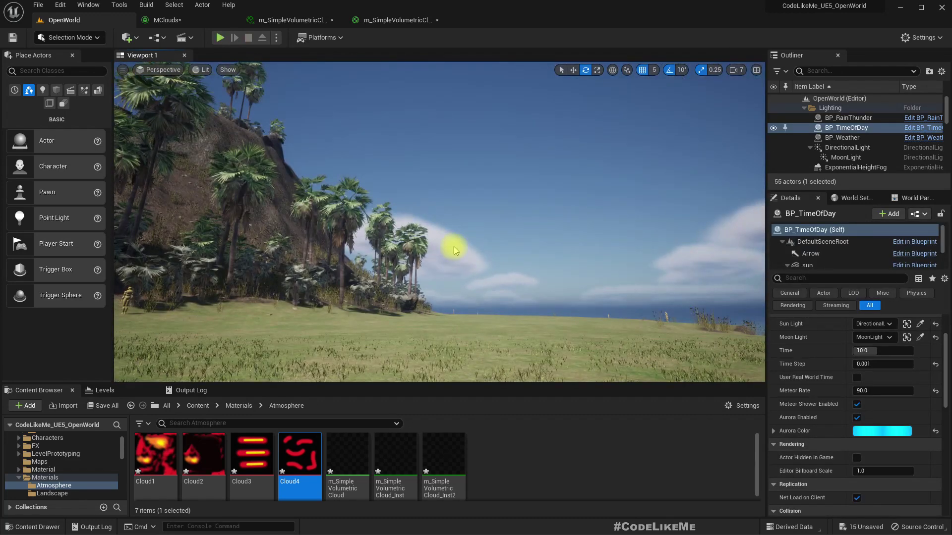
- Switch to Photoshop and paint short yellow strokes inside the red curves on Layer 4 of Cloud4.psd
key(alt+Tab)
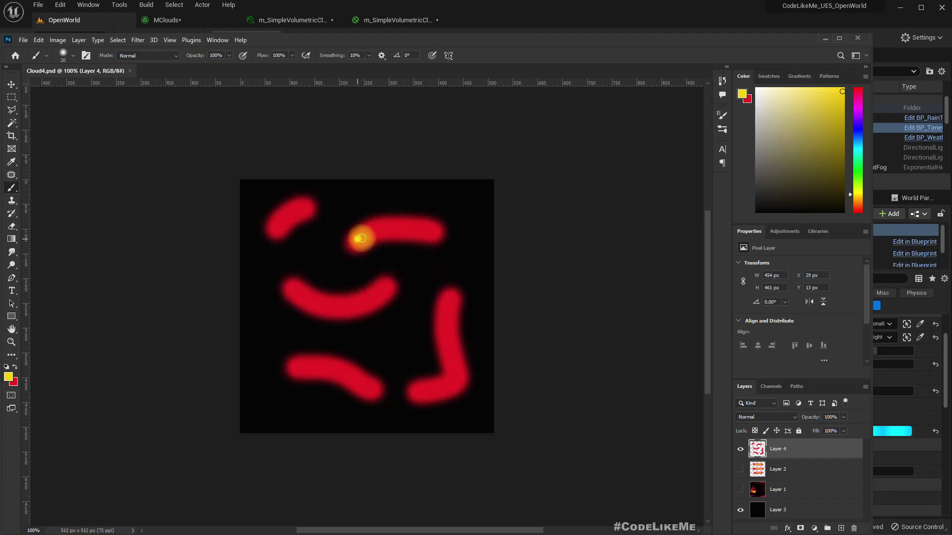
drag(381, 229, 380, 229)
drag(360, 306, 329, 306)
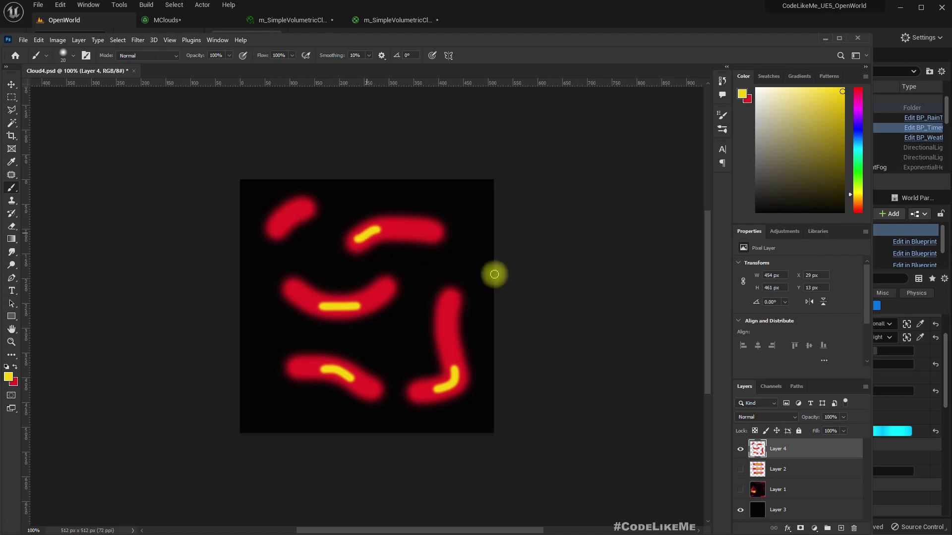
key(ctrl+shift+s)
key(Escape)
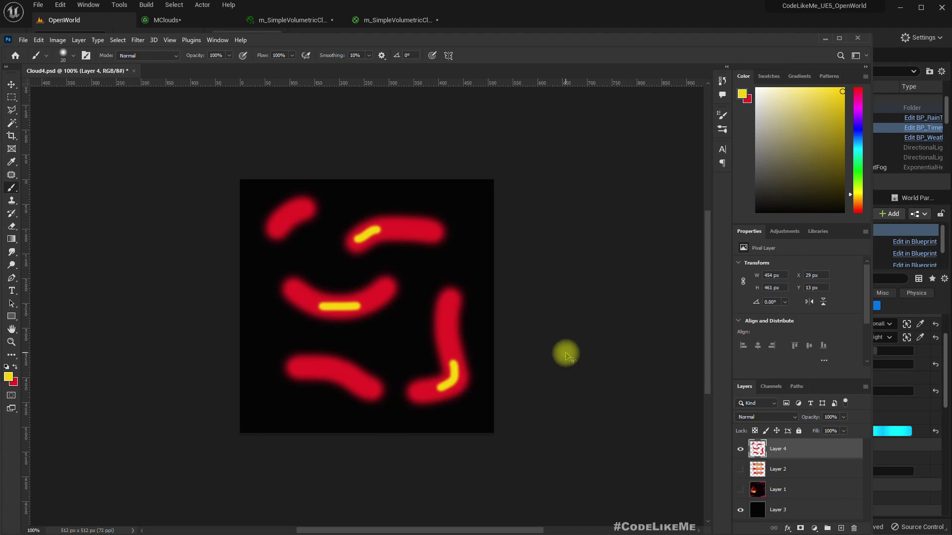
- Save the painted image as Cloud5 and import it into the Atmosphere folder of the Unreal project
key(ctrl+shift+s)
text(Cloud5)
key(Return)
drag(0, 285, 409, 470)
key(alt+Tab)
drag(531, 471, 531, 471)
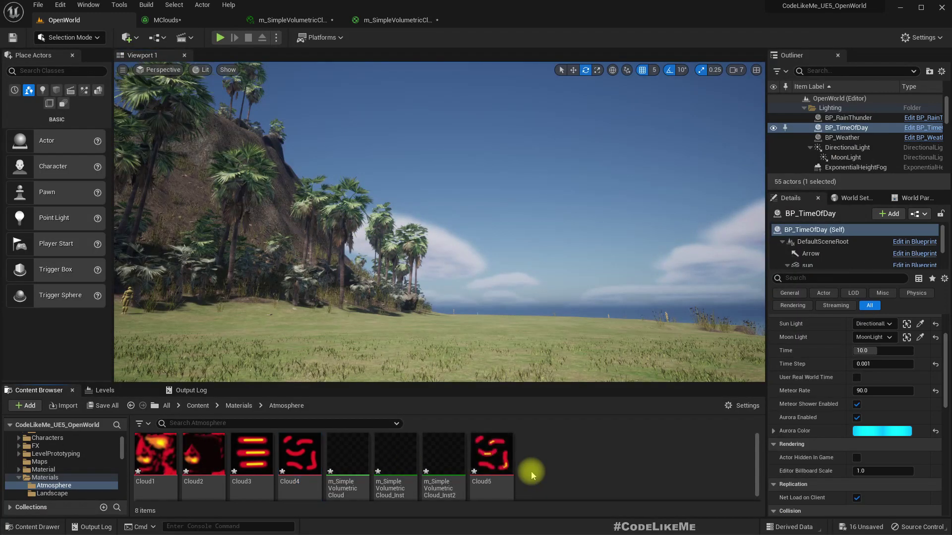
- Assign the Cloud5 texture to the weather Texture Sample, apply the material and inspect the clouds over the sea
click(270, 20)
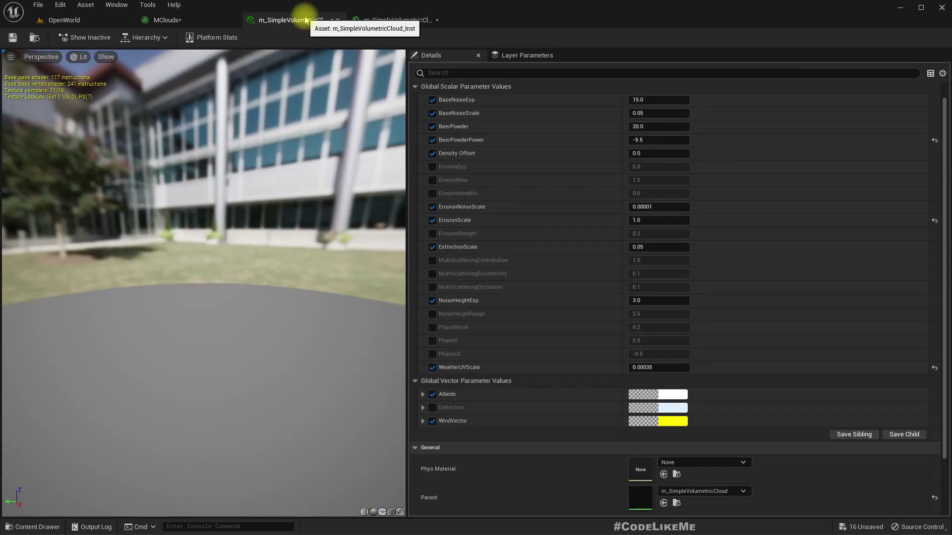
click(373, 18)
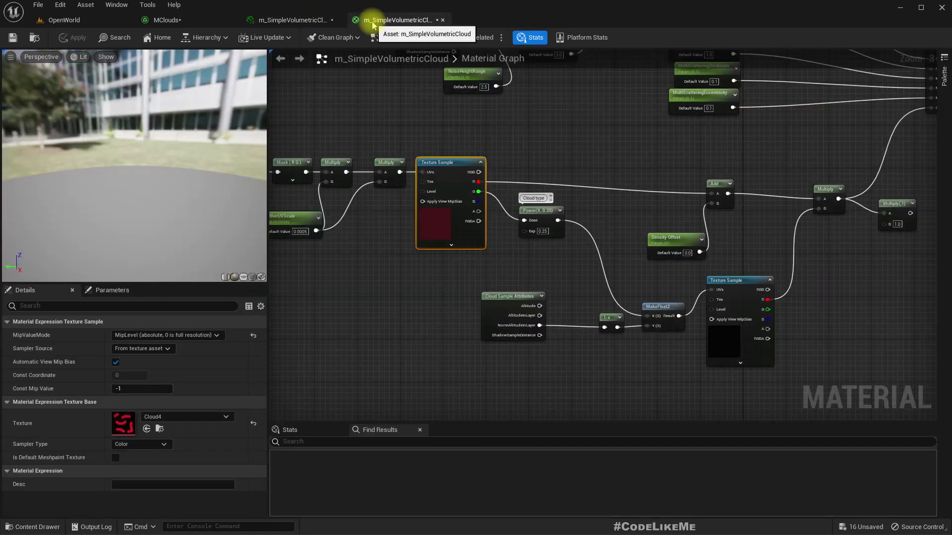
click(147, 429)
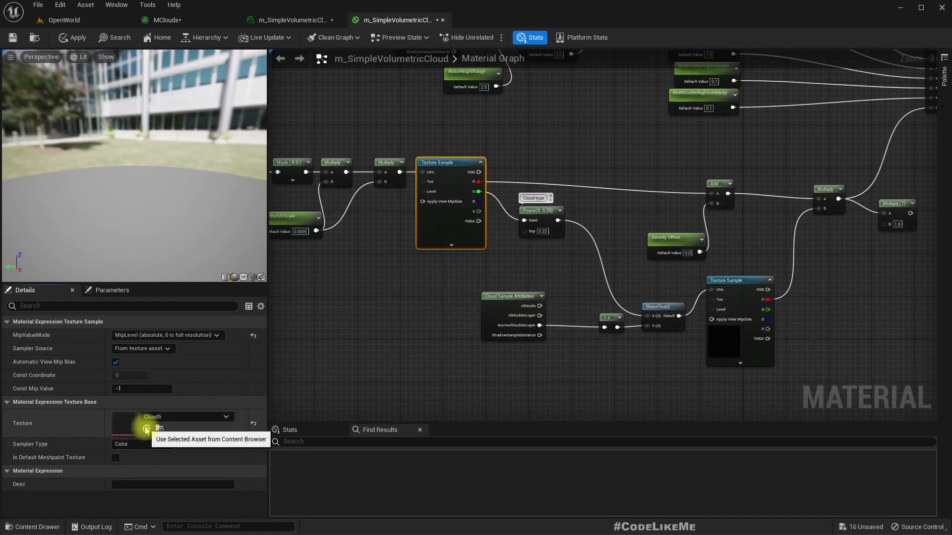
click(64, 20)
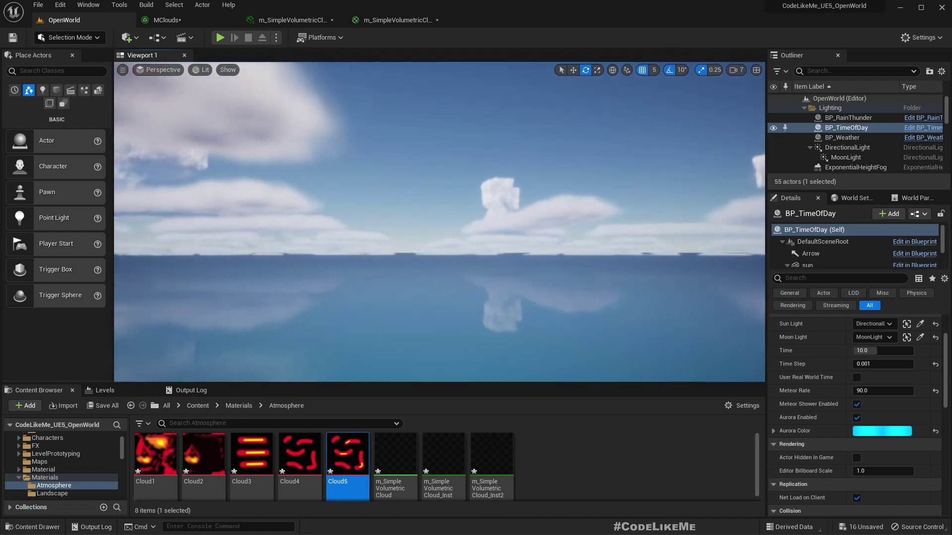
right_drag(421, 191, 343, 164)
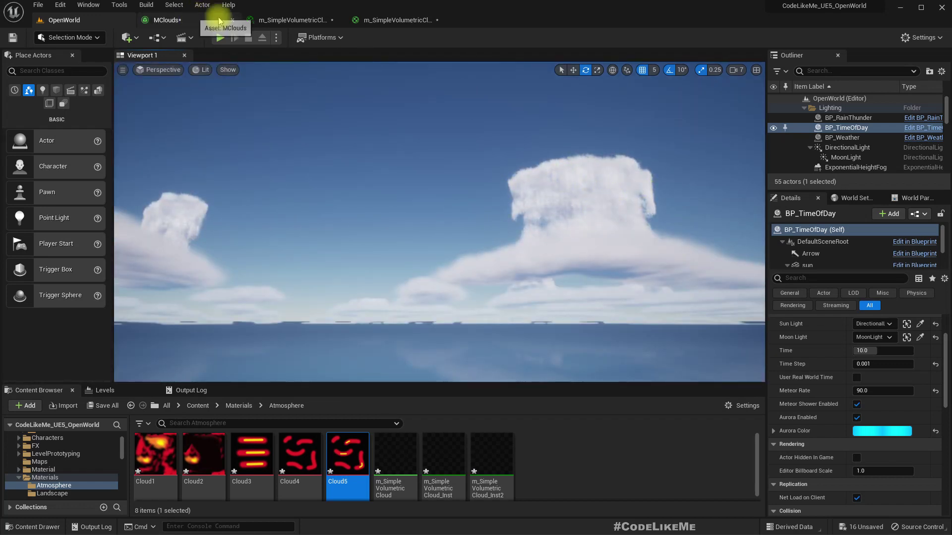
click(264, 21)
click(397, 20)
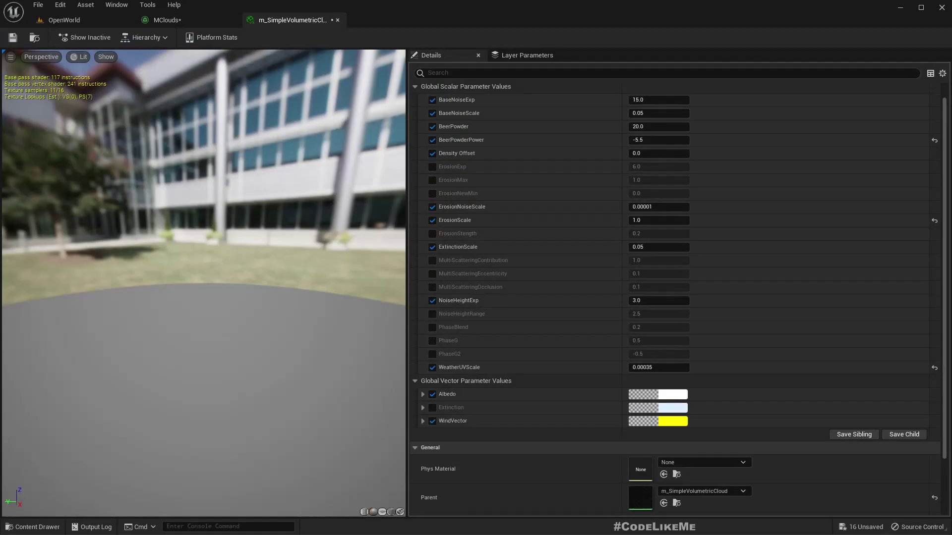
click(57, 20)
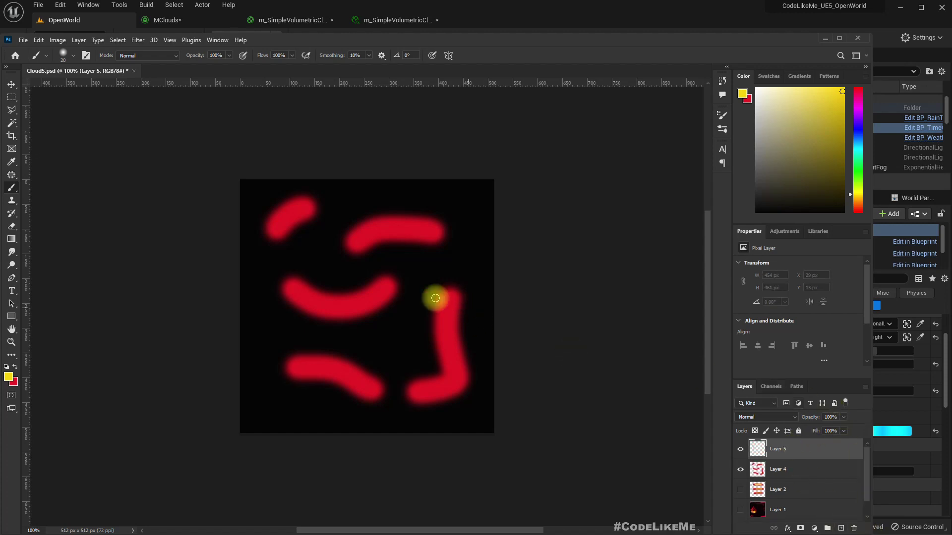
- Paint yellow strokes on Layer 5 of Cloud5.psd at 52% layer opacity, and reimport the Cloud5 texture in Unreal
drag(374, 297, 338, 309)
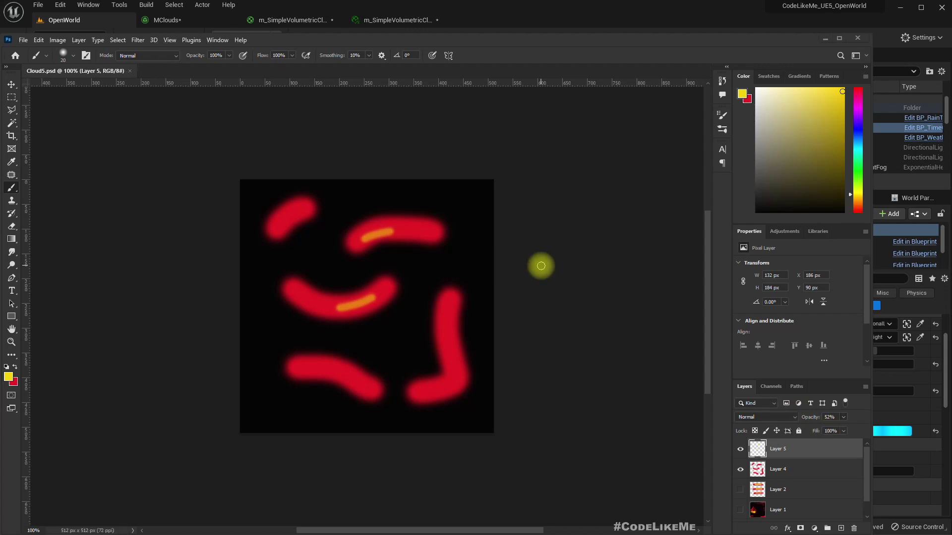
key(alt+Tab)
right_click(346, 454)
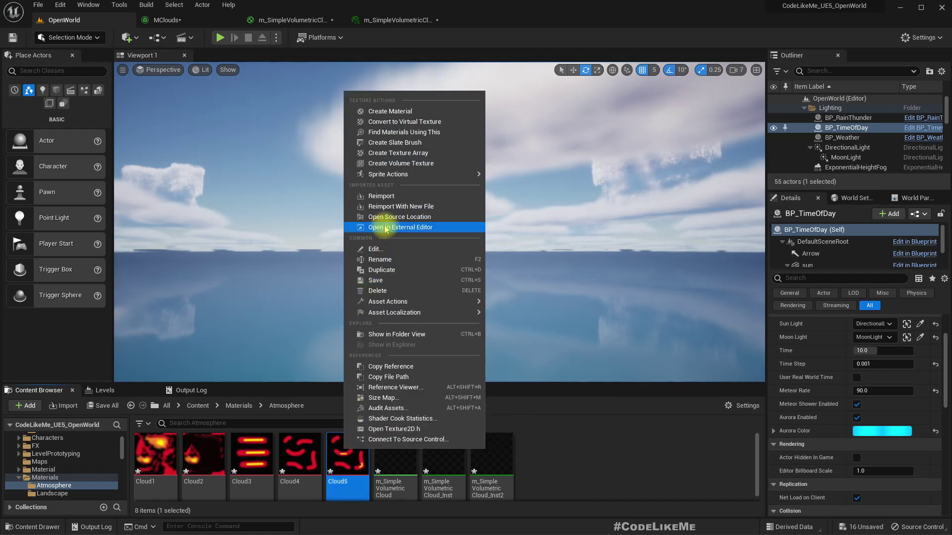
click(374, 196)
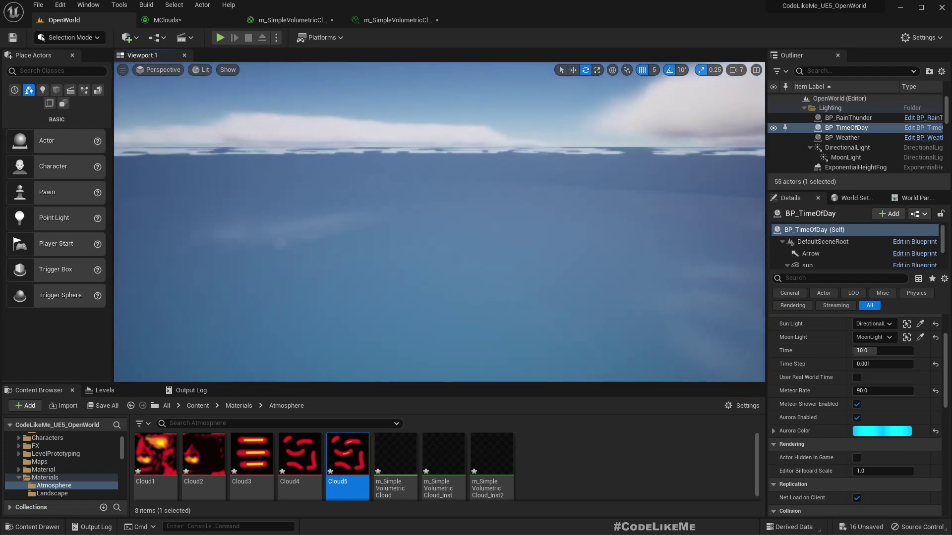
- Inspect the reimported Cloud5 clouds over the sea and in a play test of the OpenWorld level
mouse_move(439, 221)
right_down()
mouse_move(439, 243)
mouse_move(439, 214)
mouse_move(540, 168)
mouse_move(489, 223)
mouse_move(491, 297)
mouse_move(484, 243)
mouse_move(451, 223)
right_up()
right_drag(269, 233, 270, 225)
key(alt+p)
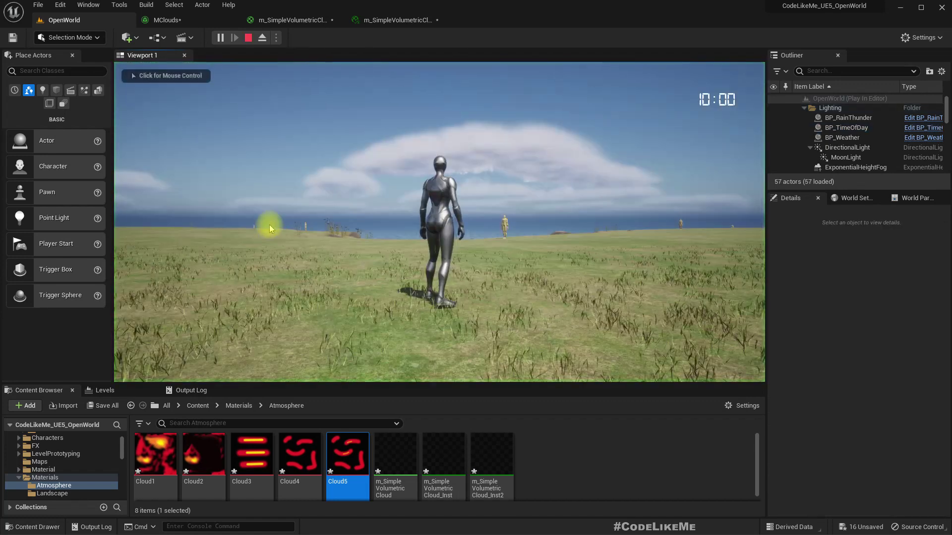
click(270, 203)
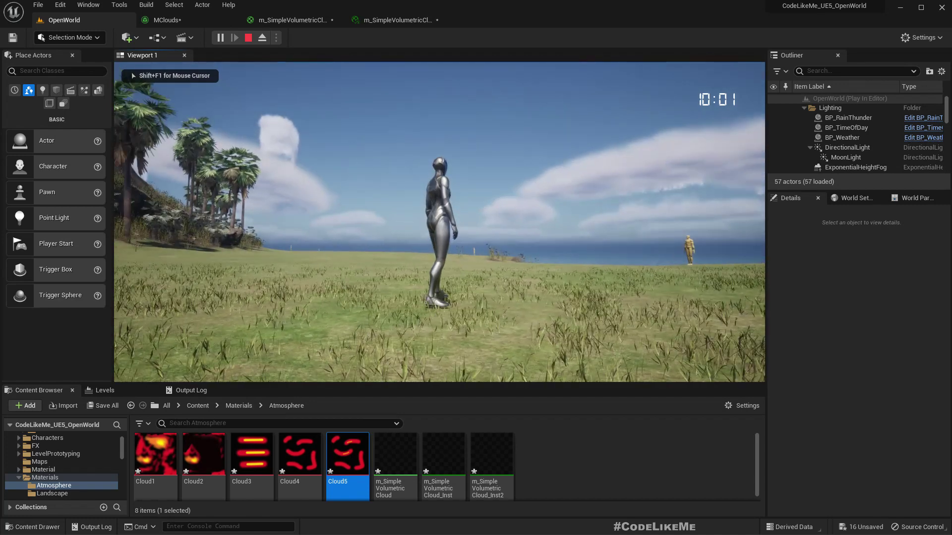
key(Escape)
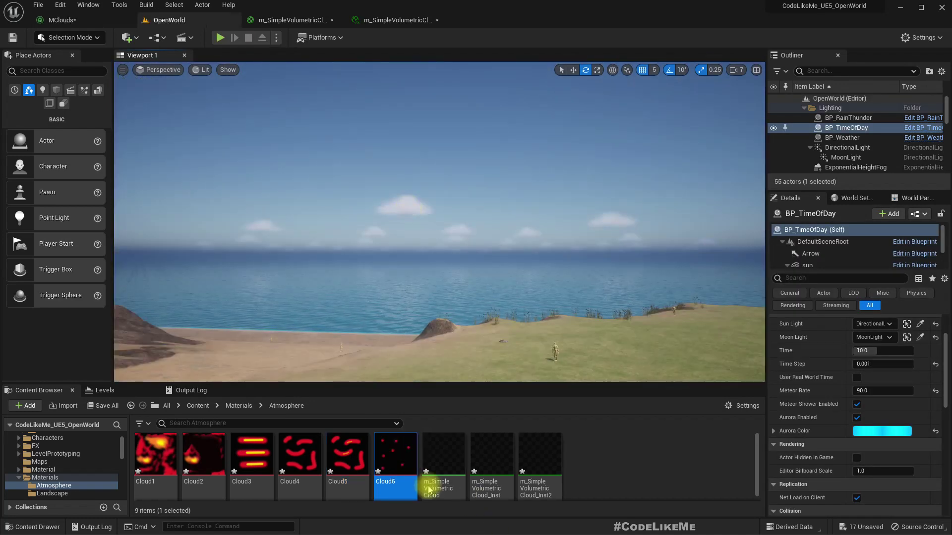
- Convert the Cloud6 weather Texture Sample in m_SimpleVolumetricCloud into a texture parameter named CloudShape
mouse_move(378, 240)
right_down()
mouse_move(545, 233)
mouse_move(422, 223)
mouse_move(378, 241)
right_up()
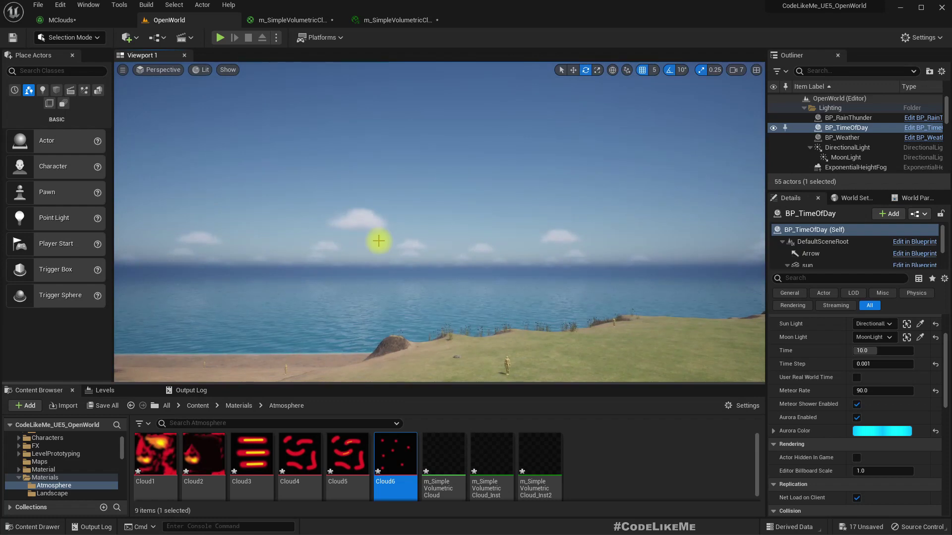
click(379, 20)
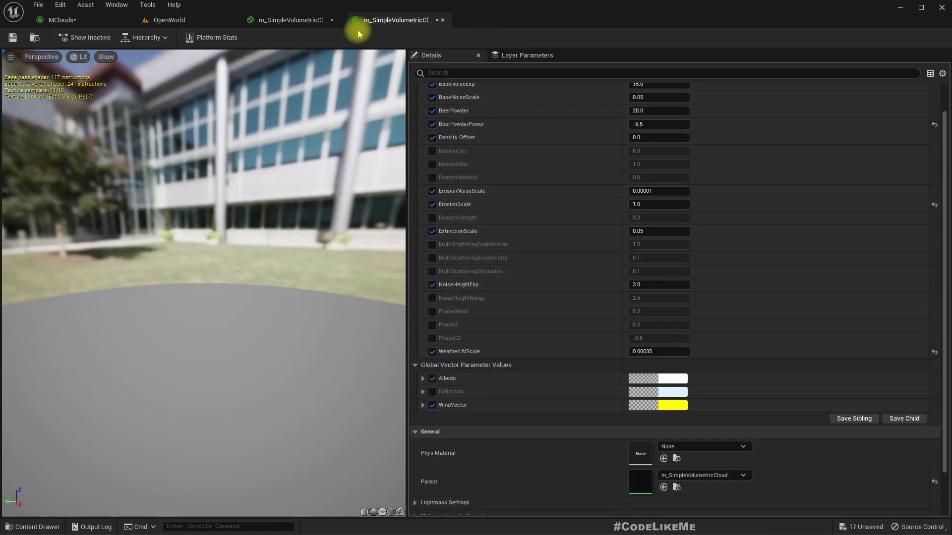
click(286, 22)
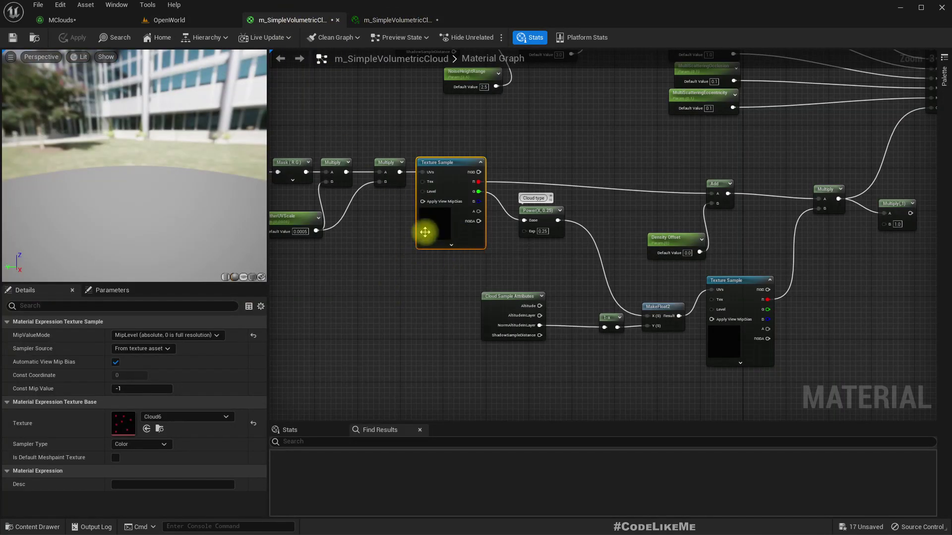
right_click(449, 166)
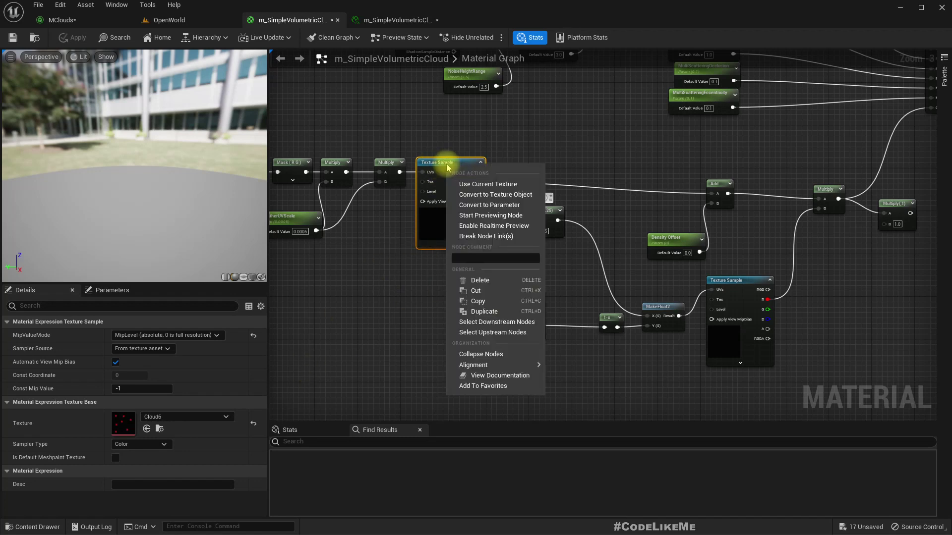
click(492, 205)
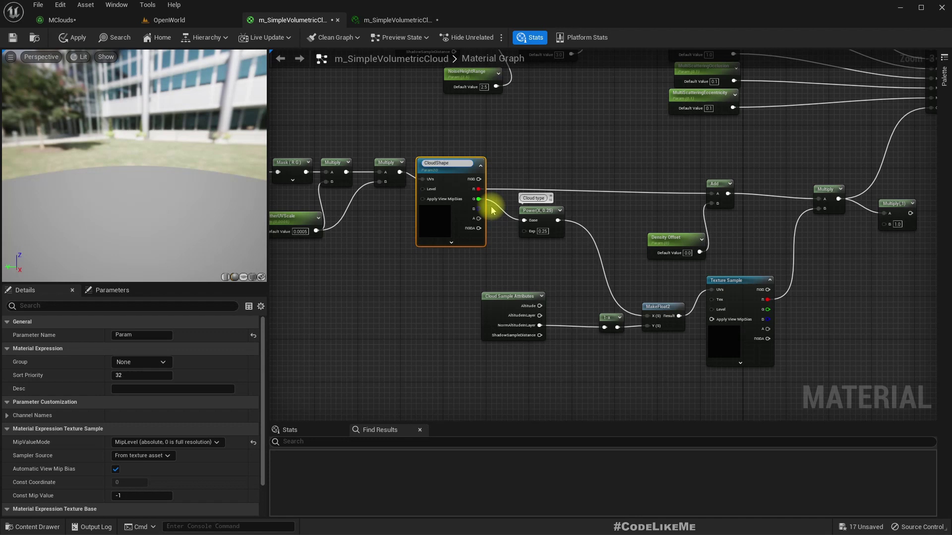
key(Return)
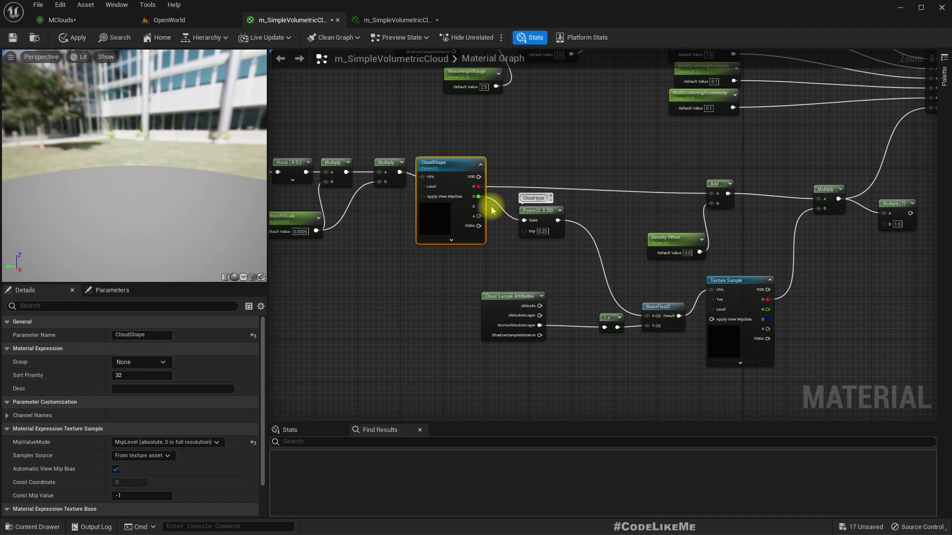
- Rename the weather texture parameter to CloudsShape, apply the material and return to the OpenWorld level
key(F2)
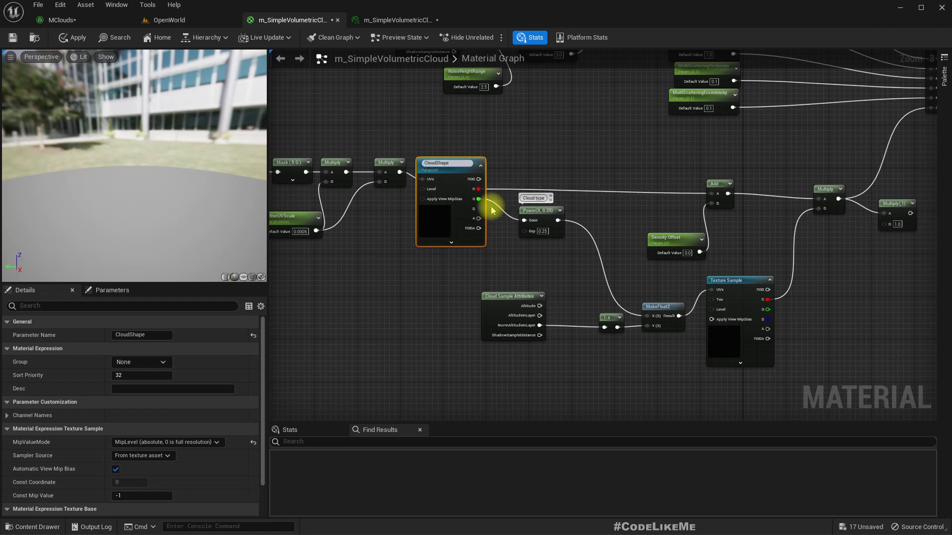
text(s)
key(Return)
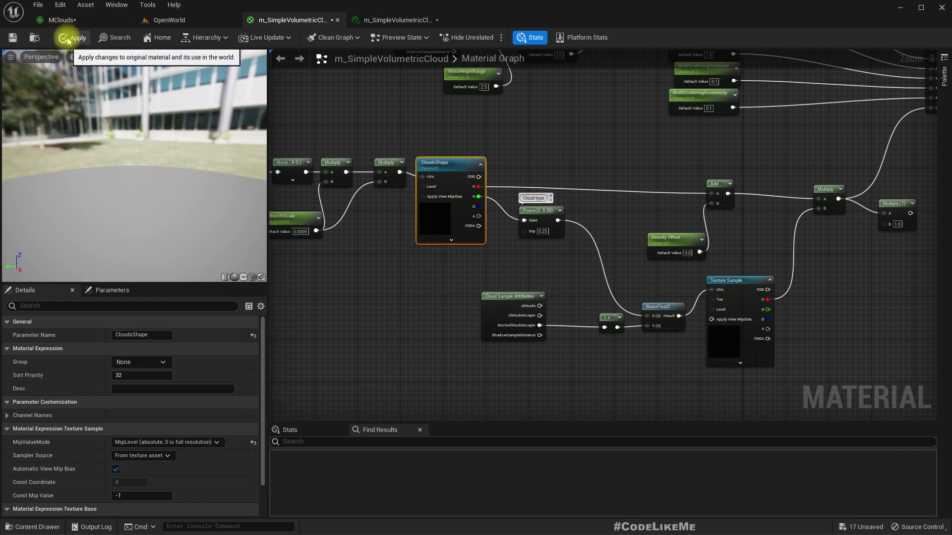
click(61, 23)
click(161, 19)
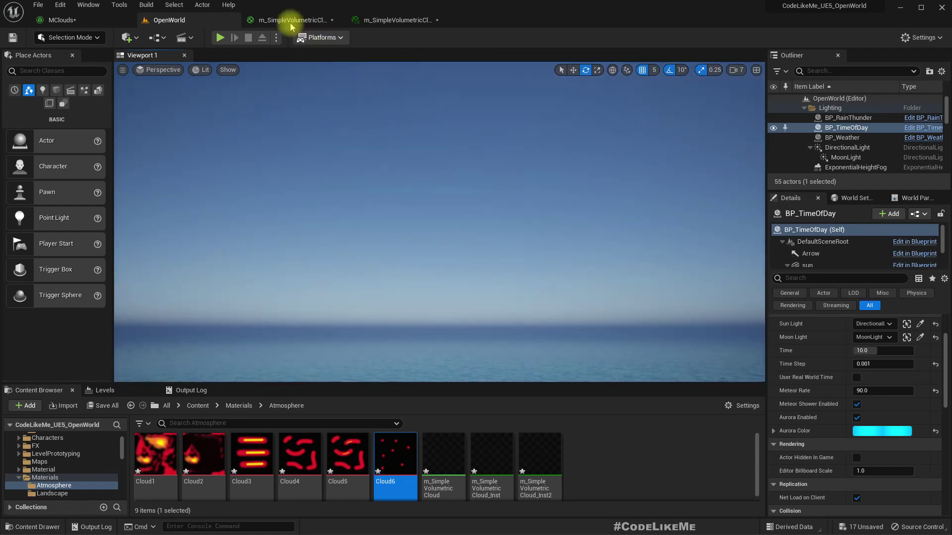
- Check the CloudsShape texture parameter in the cloud material instance and view the clouds in the level
click(276, 19)
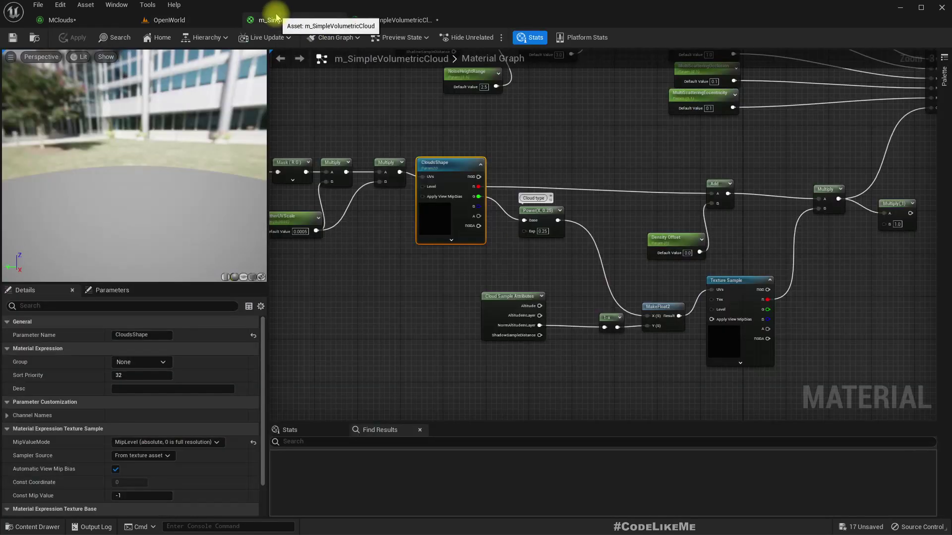
click(392, 19)
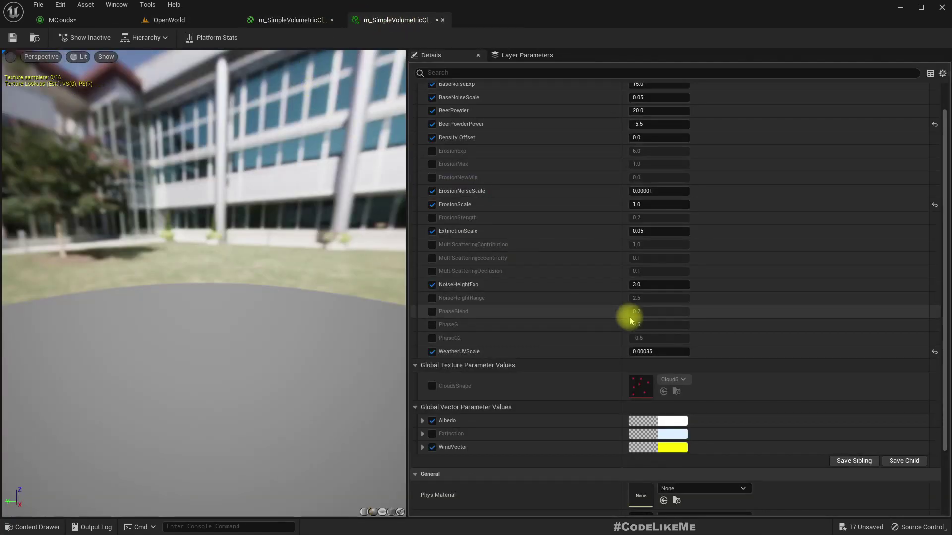
click(81, 22)
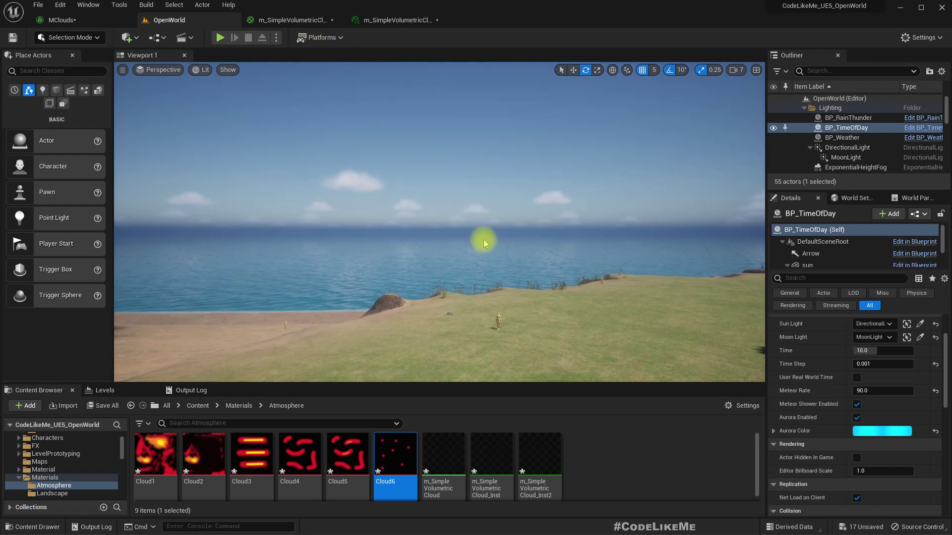
- Undock the cloud material instance editor into a floating window and show it over the OpenWorld level
click(304, 19)
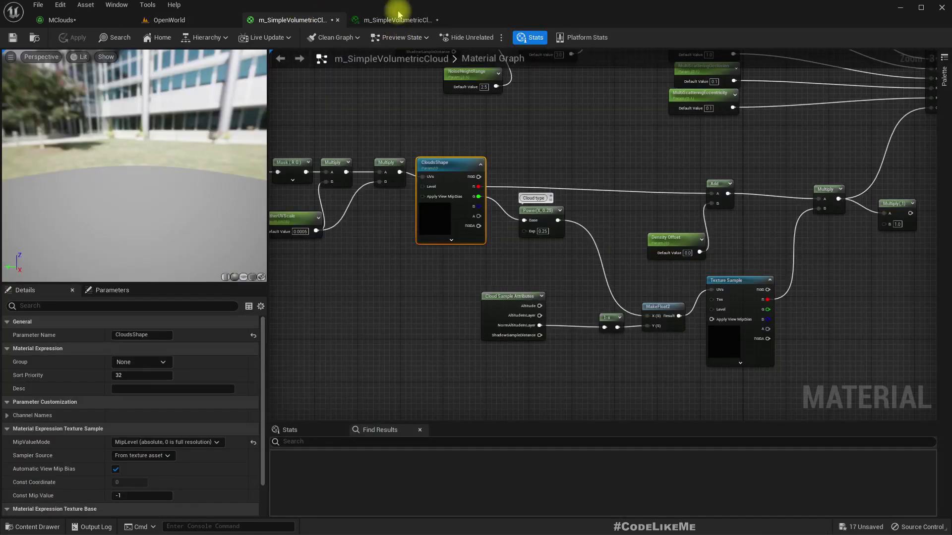
drag(396, 20, 671, 206)
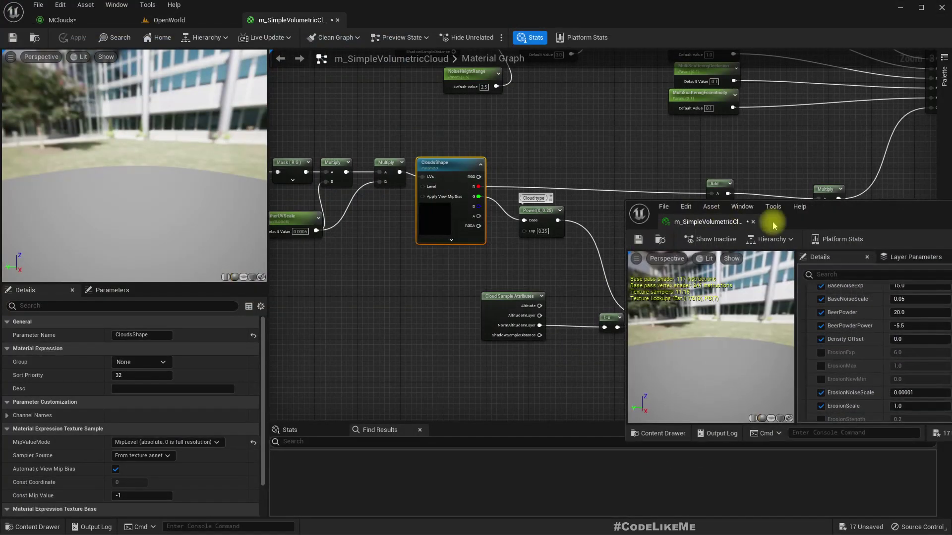
click(166, 19)
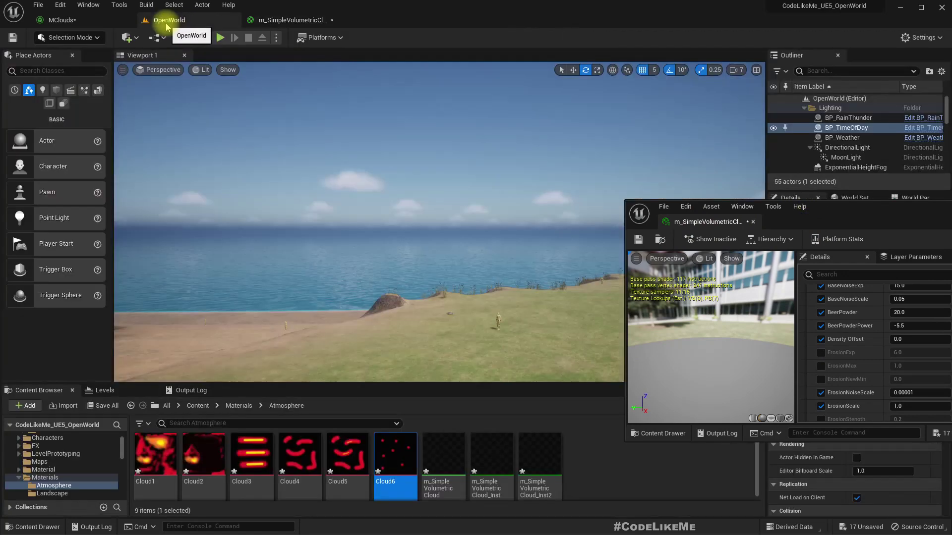
- Move the floating material instance editor clear of the asset thumbnails and enable the CloudsShape texture parameter override
drag(827, 199, 825, 58)
scroll(841, 298, down, 5)
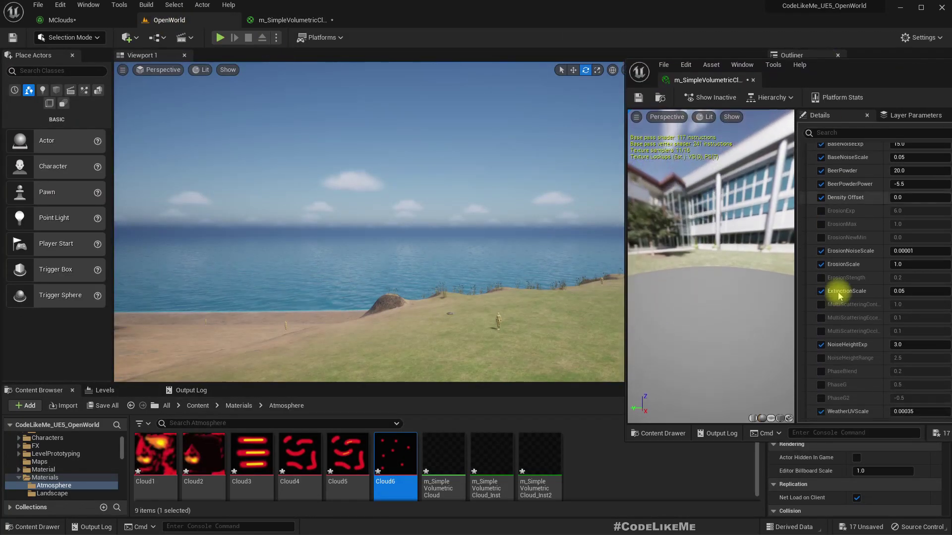
click(347, 454)
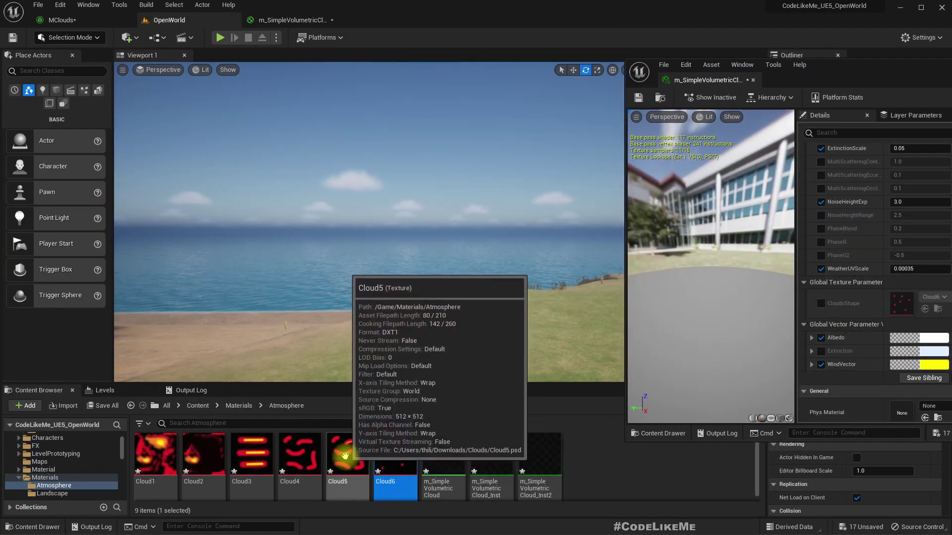
drag(342, 456, 910, 299)
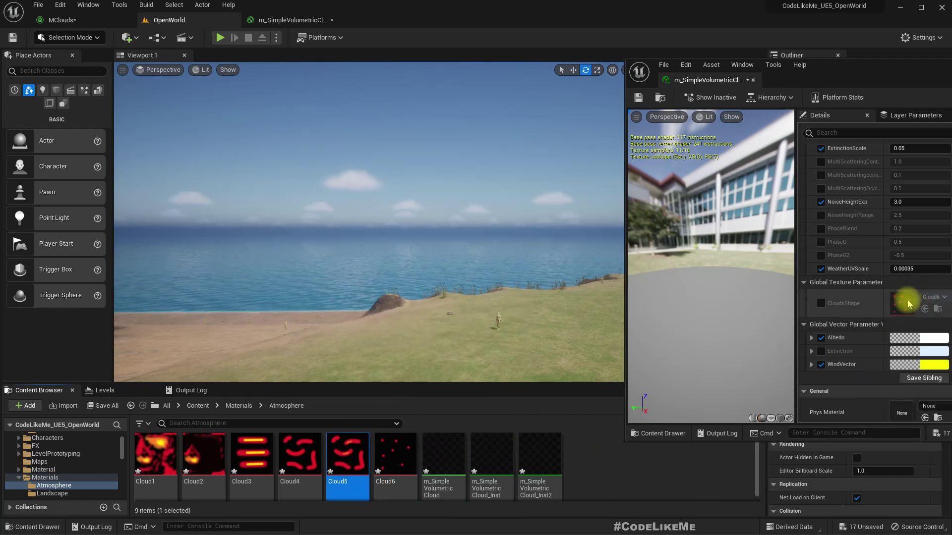
click(821, 303)
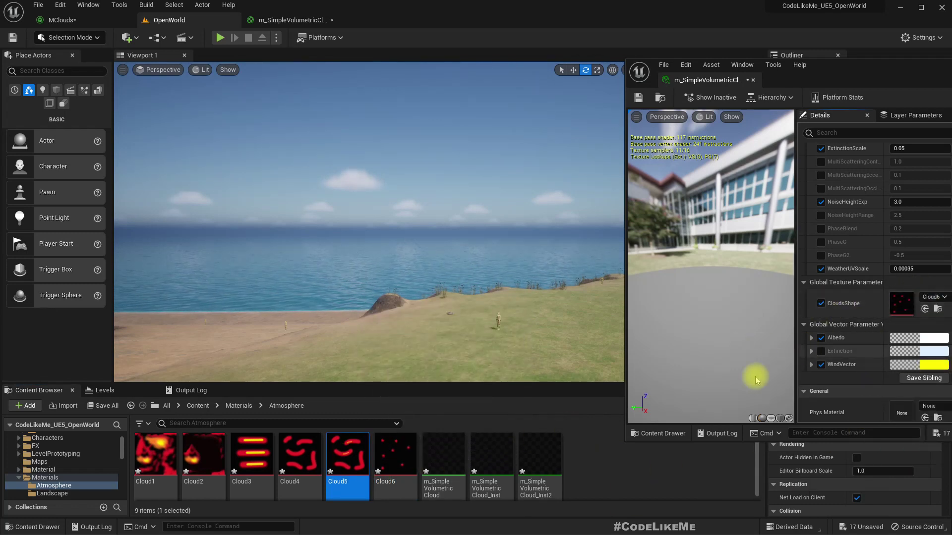
- Assign the Cloud5, Cloud4, Cloud3, Cloud2 and Cloud1 textures in turn to CloudsShape and view the clouds in the level
drag(378, 453, 896, 300)
drag(297, 499, 897, 301)
drag(253, 454, 904, 307)
drag(193, 459, 901, 316)
right_drag(361, 268, 254, 248)
drag(155, 454, 903, 304)
right_drag(319, 255, 321, 257)
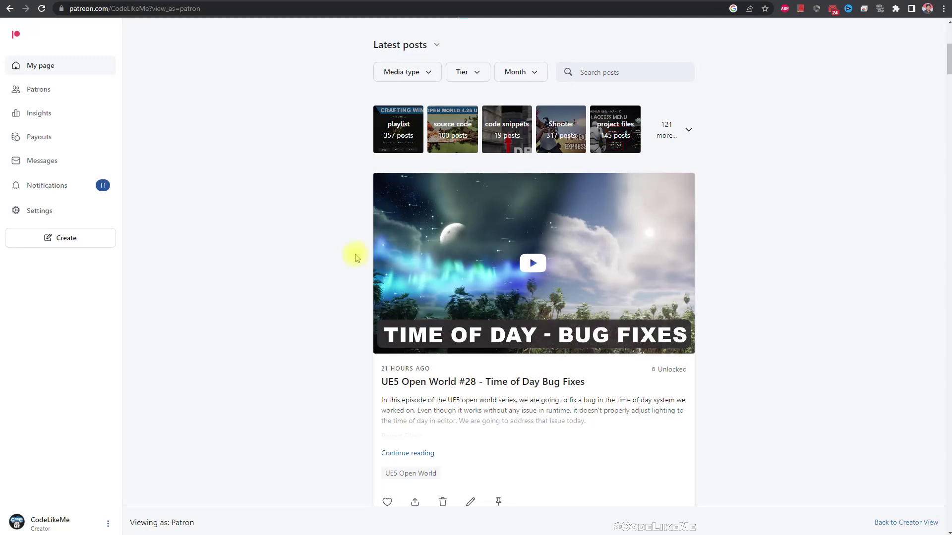
- Browse the latest posts on the CodeLikeMe Patreon page in the web browser
scroll(446, 338, down, 15)
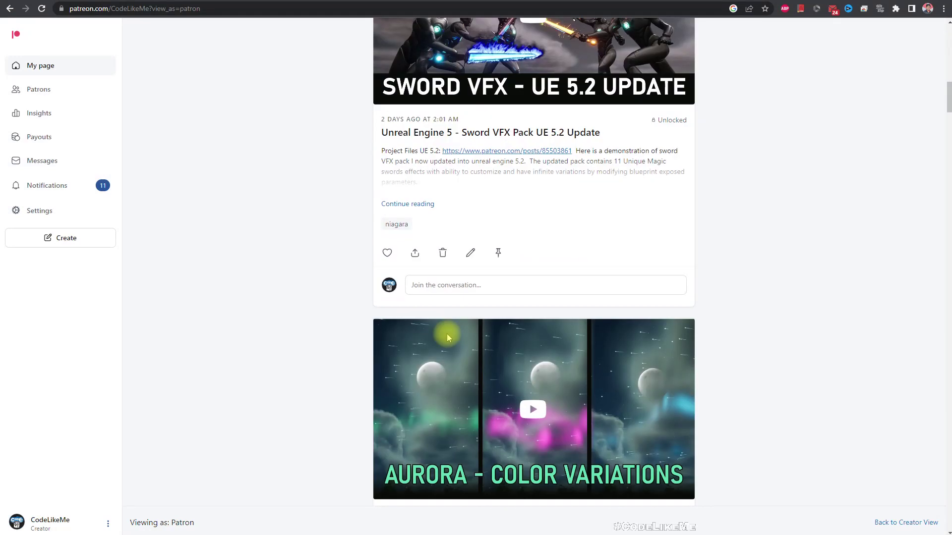
scroll(446, 337, down, 20)
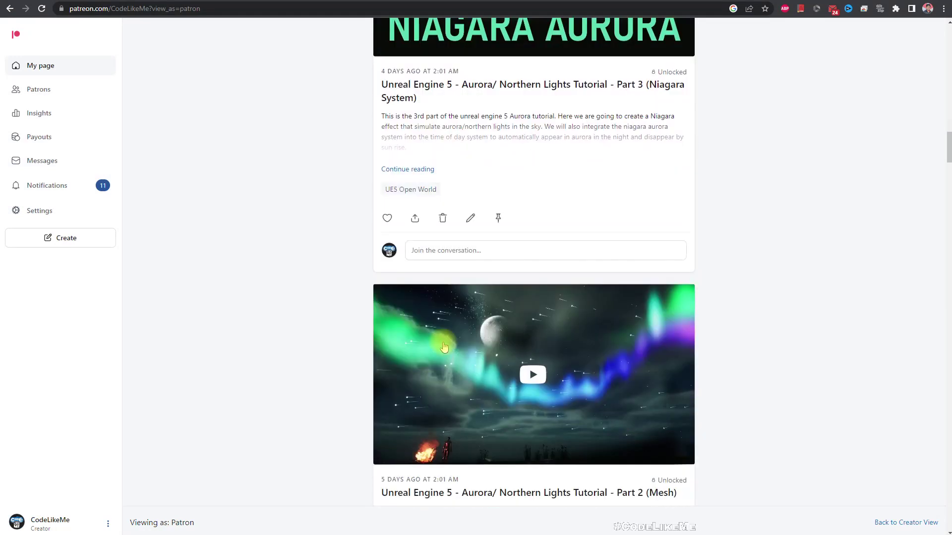
scroll(444, 346, down, 20)
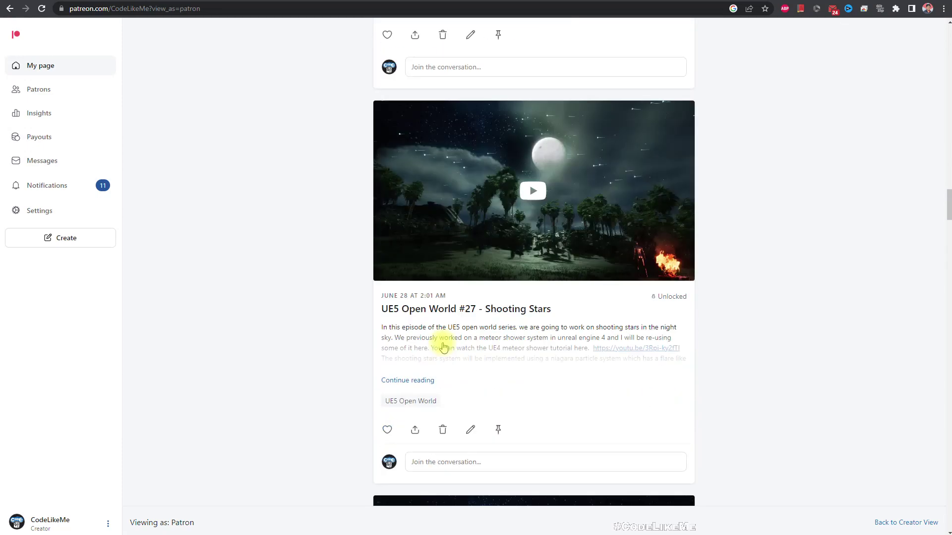
scroll(444, 346, down, 20)
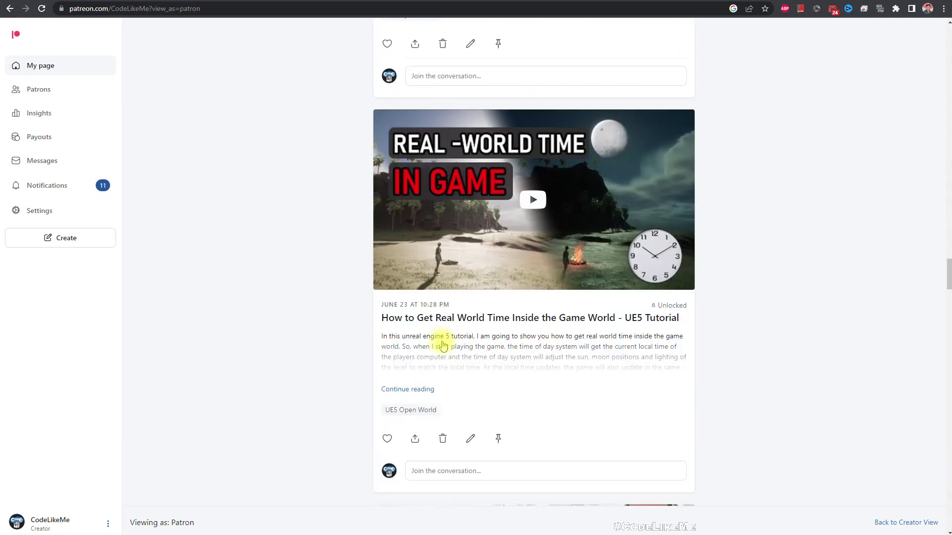
scroll(443, 346, down, 20)
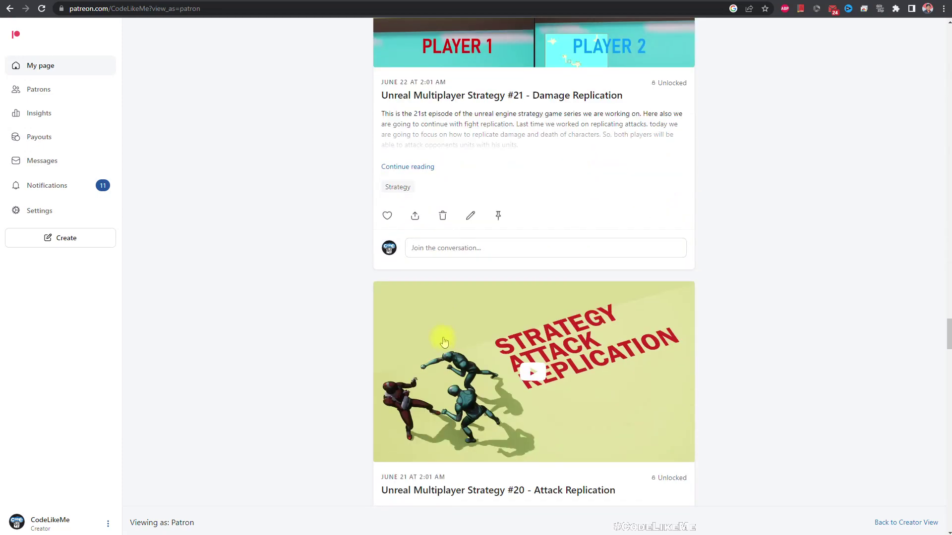
scroll(443, 341, down, 20)
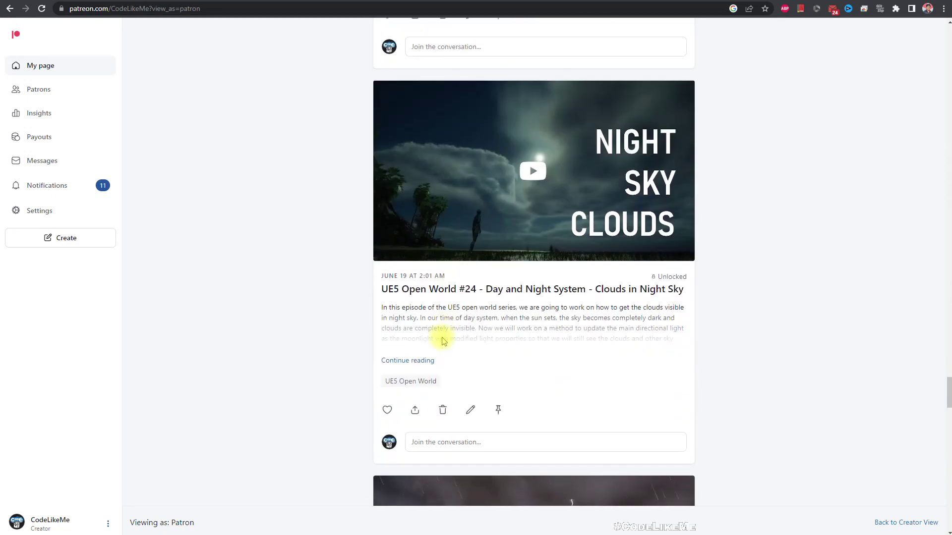
scroll(442, 342, down, 20)
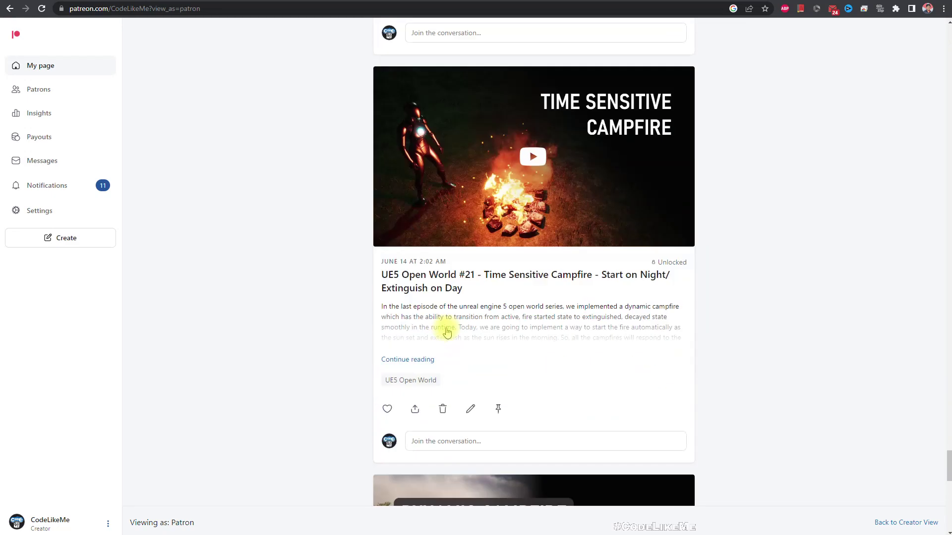